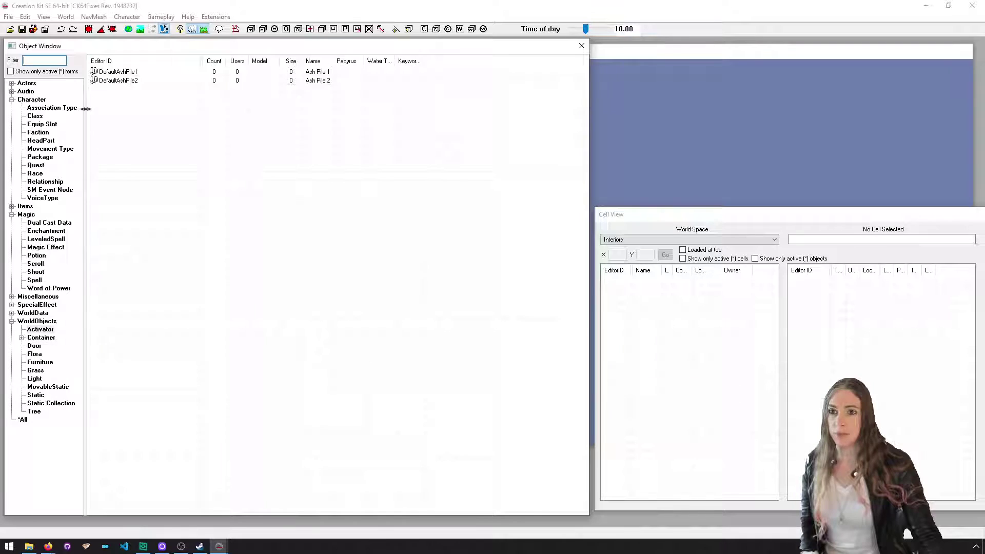
Widen the object category pane and save the new plugin as MyMod in the data folder
drag(86, 108, 122, 100)
click(22, 28)
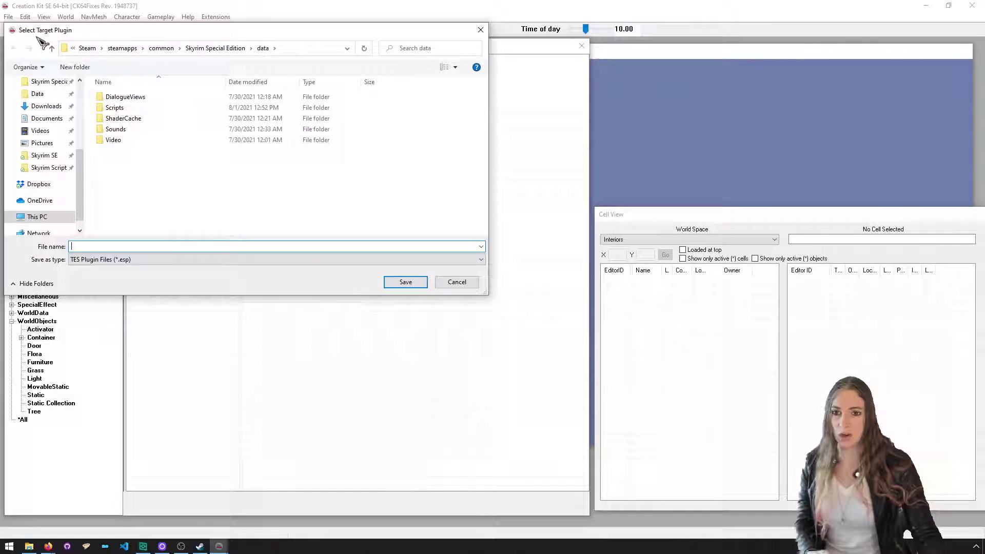
text(Hell)
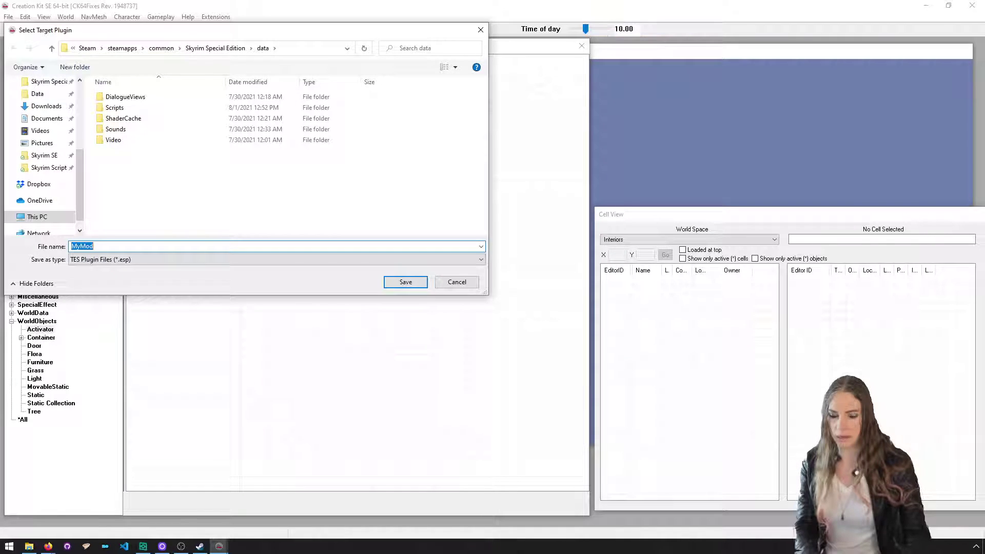
click(417, 281)
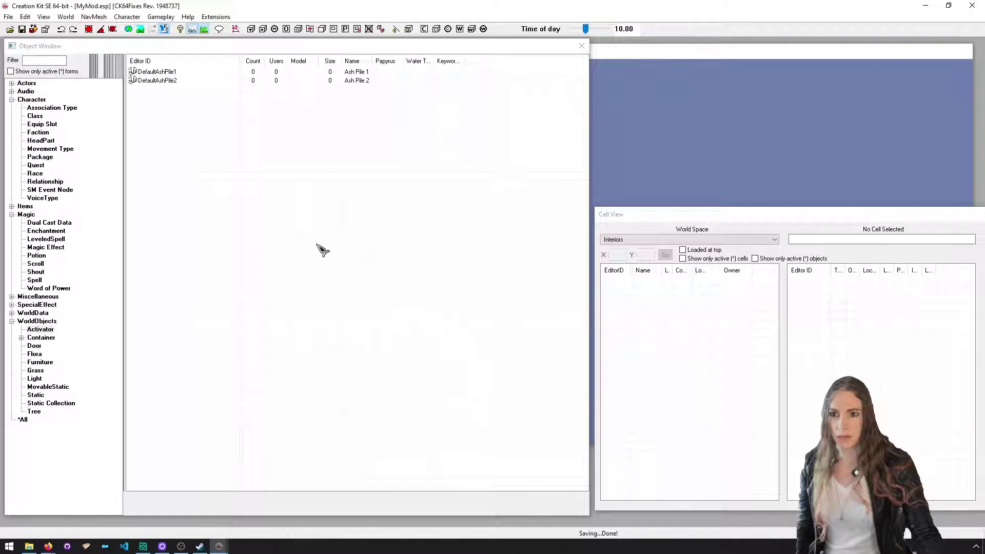
Create a new quest with the ID MyModQuest
click(36, 165)
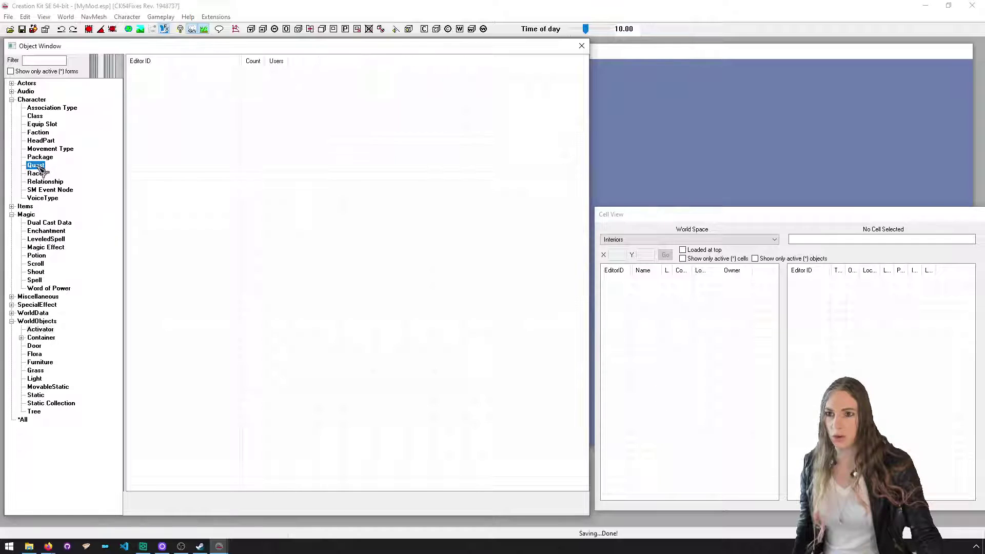
right_click(229, 169)
click(242, 172)
click(248, 117)
text(MyModQuest)
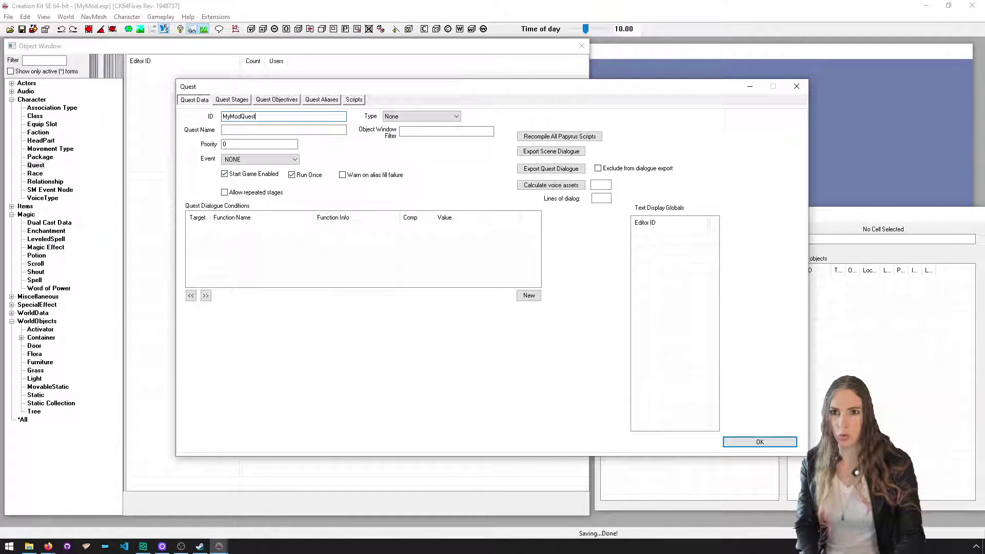
click(759, 442)
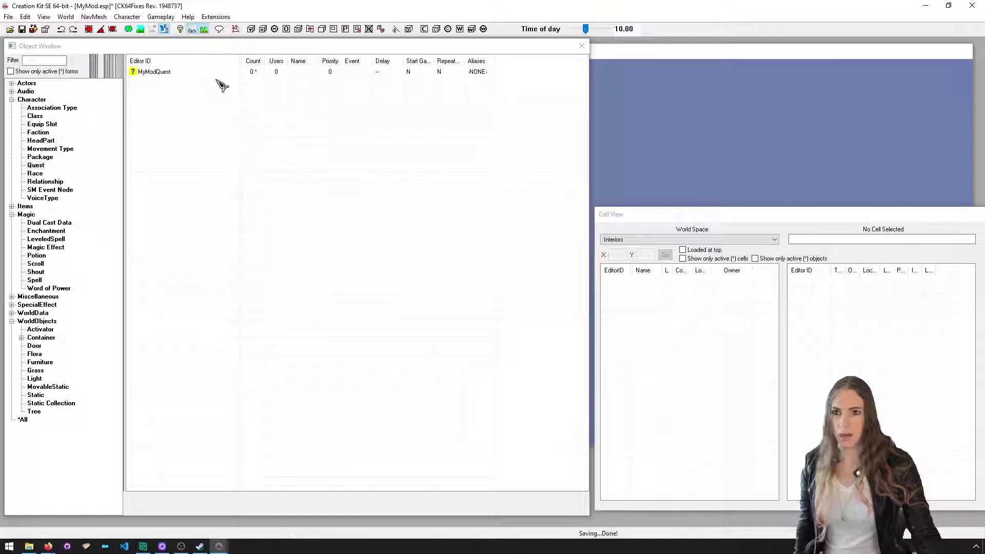
Open MyModQuest and add a new script named MyModScript1 to it
double_click(201, 72)
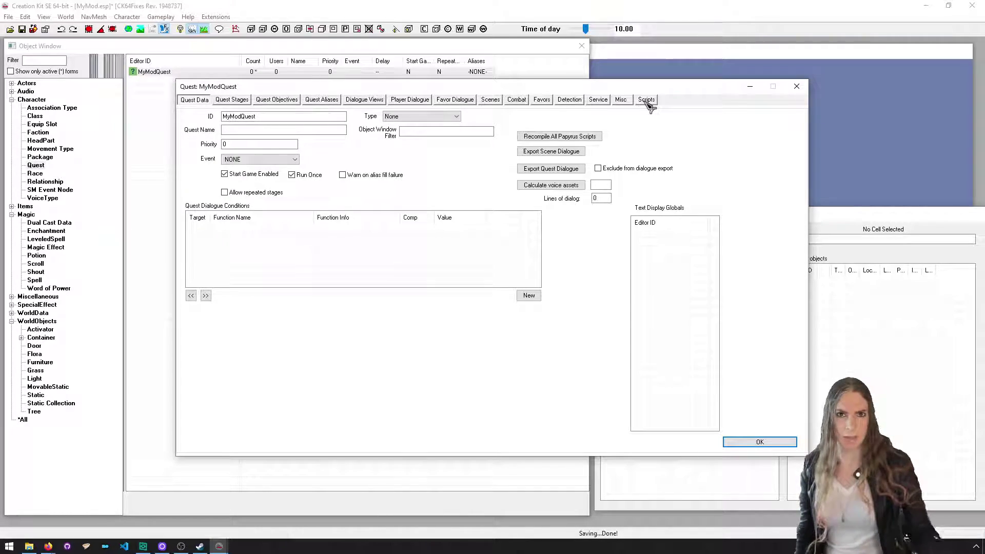
click(646, 101)
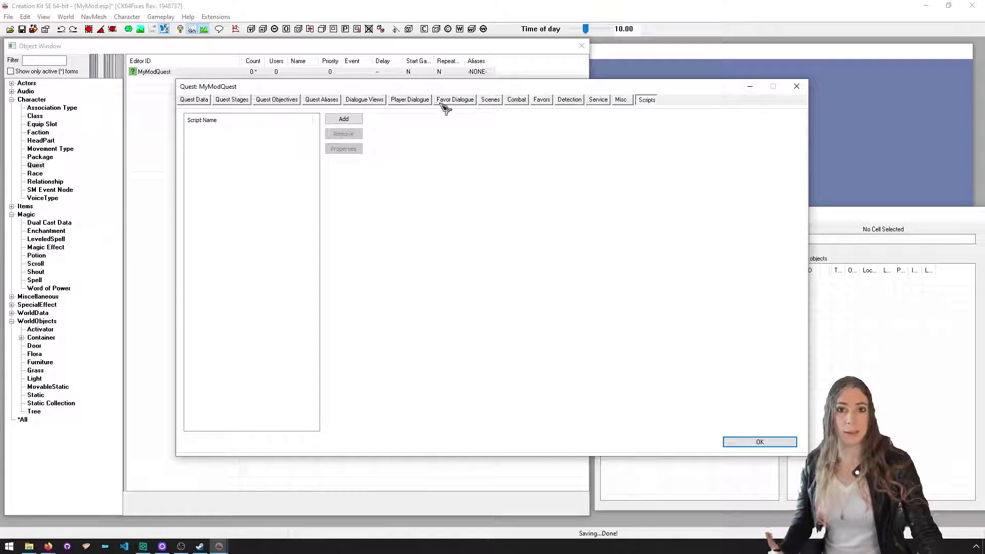
click(359, 121)
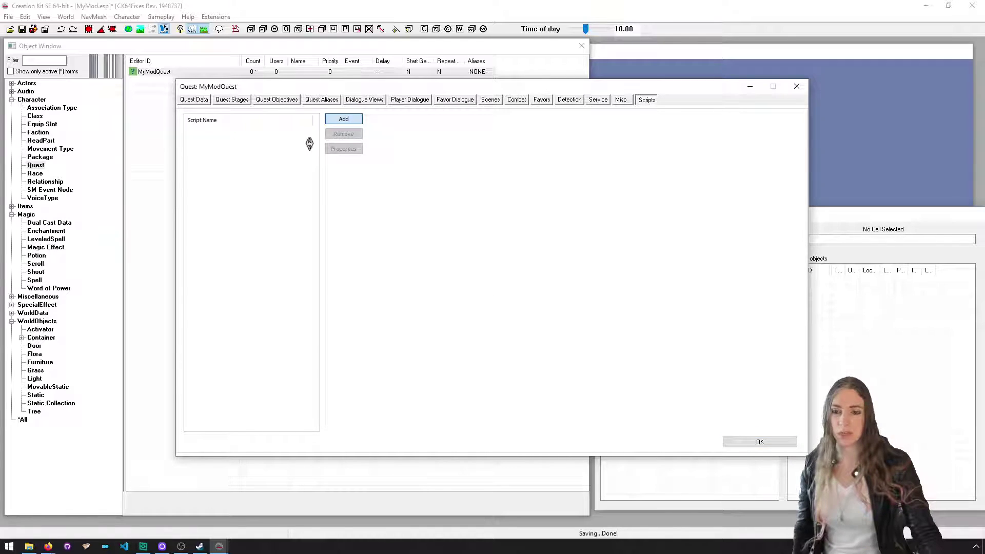
double_click(267, 134)
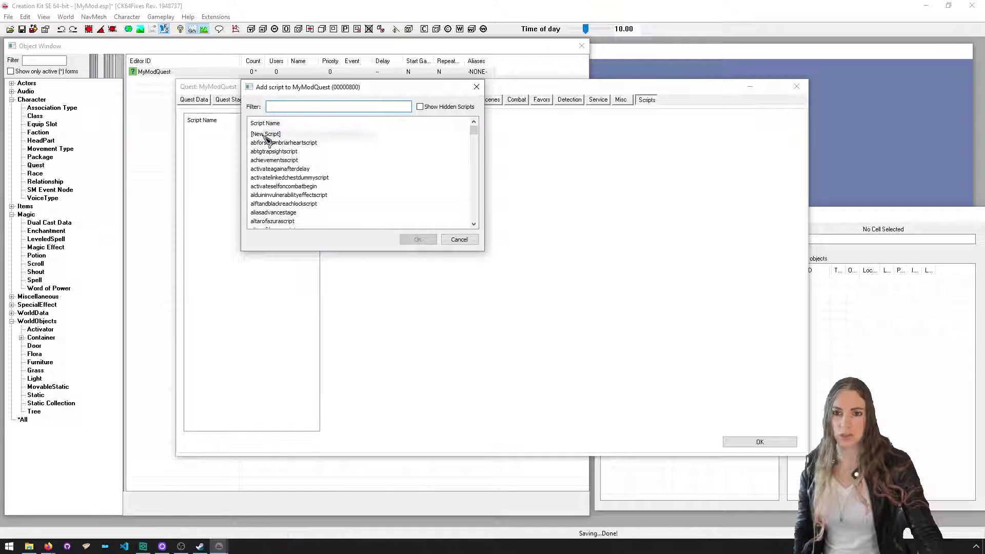
double_click(323, 125)
text(MyModScript1)
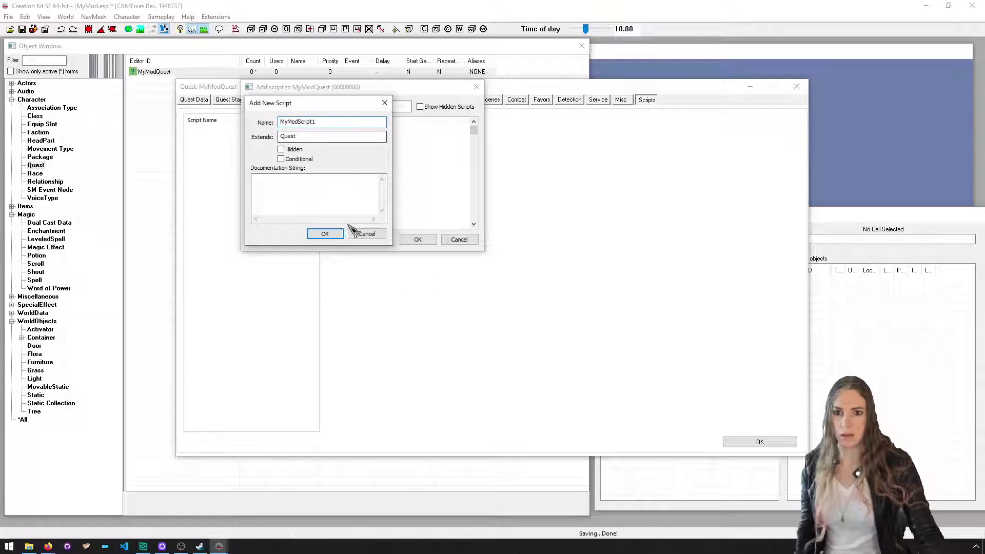
click(330, 234)
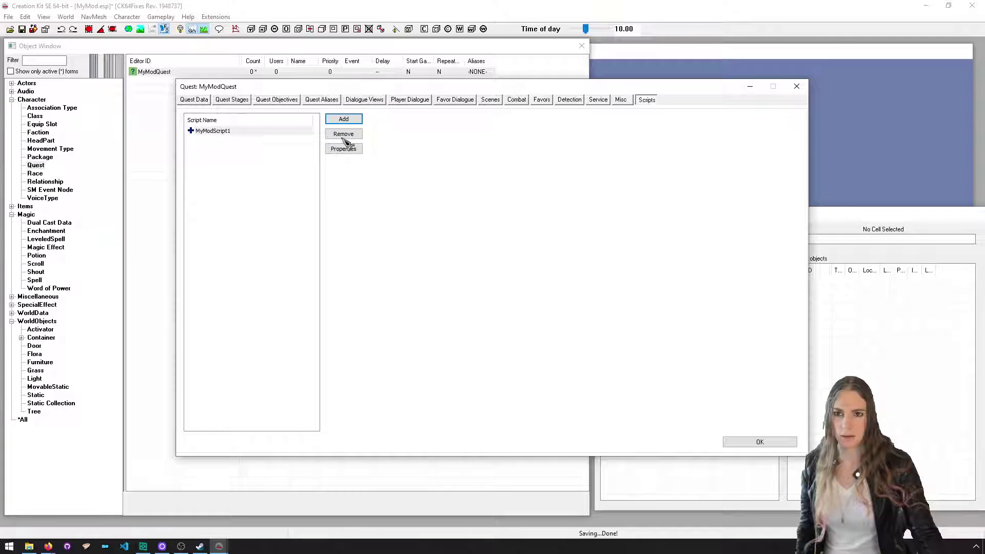
Add a second new script named MyModScript2 to the quest
click(344, 119)
double_click(285, 132)
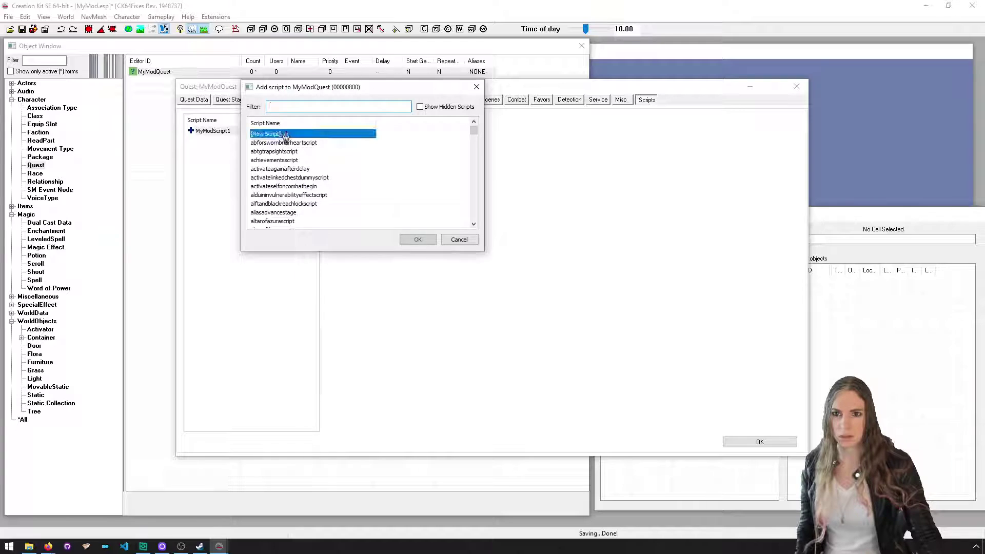
double_click(295, 123)
text(MyModScript)
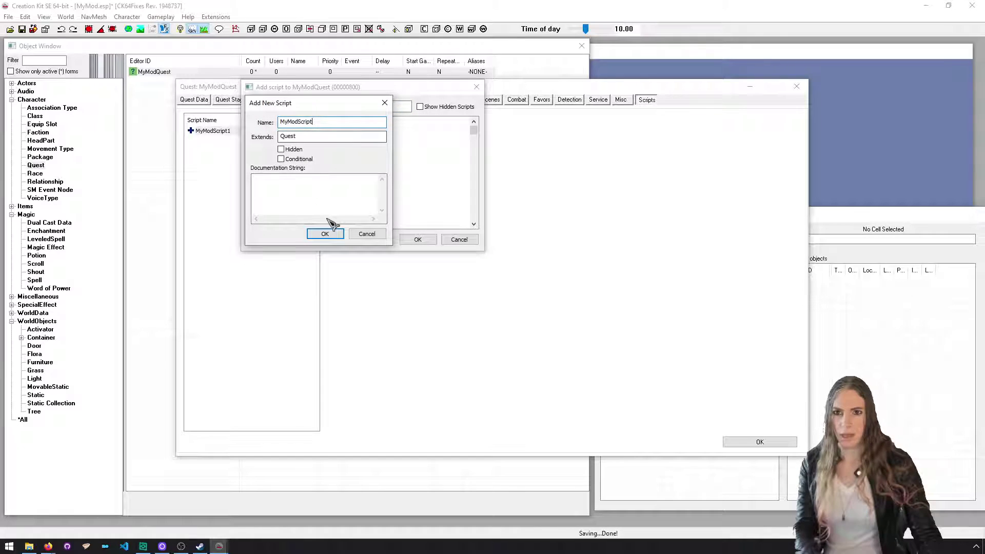
click(339, 234)
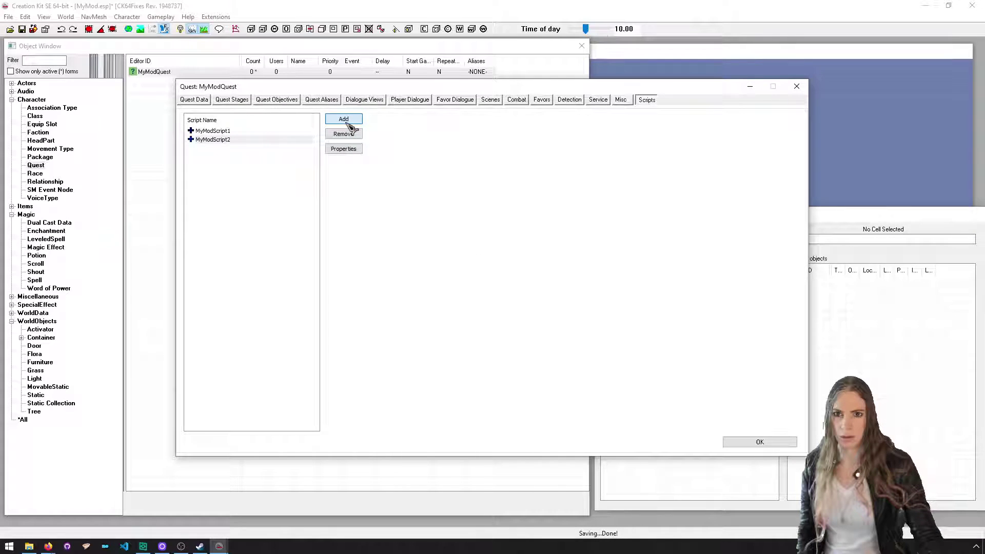
Add a third new script named MyModScript3 to the quest
click(344, 119)
double_click(278, 134)
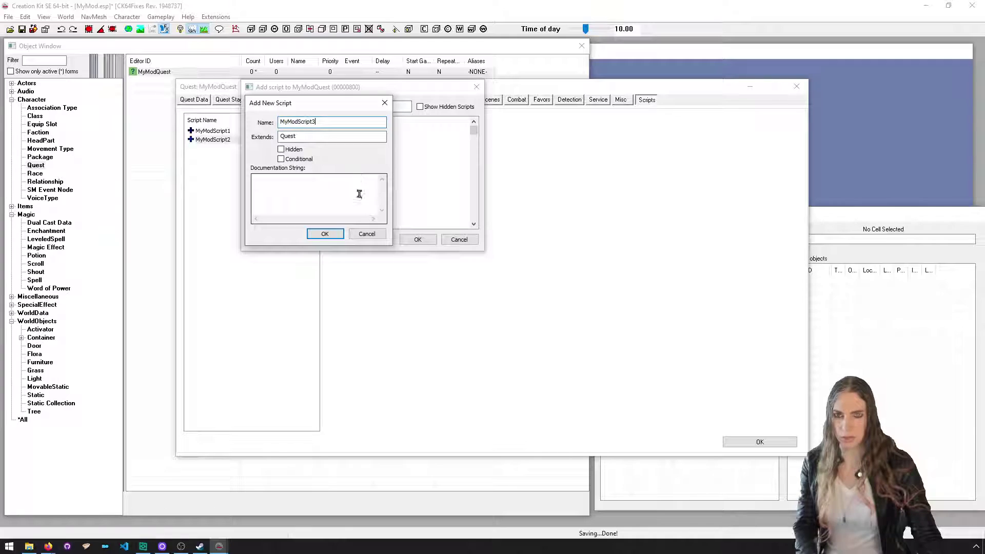
click(337, 234)
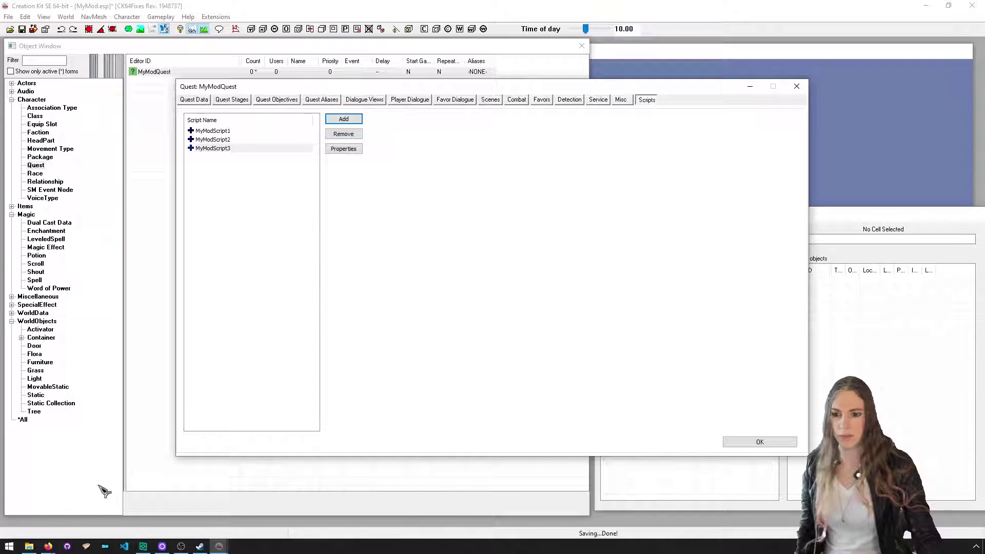
Switch to File Explorer and examine the MyMod.esp file in the Data folder and the compiled scripts in its Scripts folder
click(29, 546)
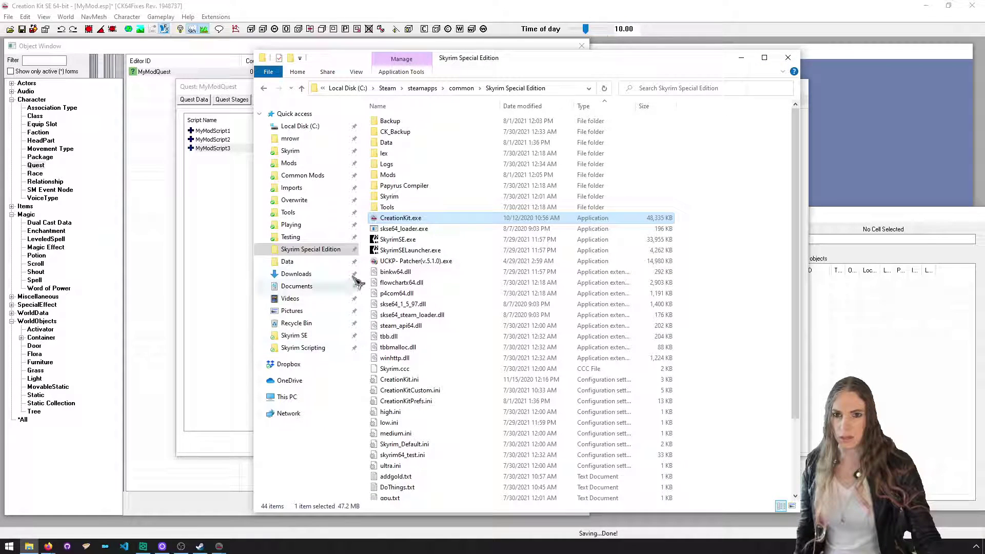
double_click(425, 143)
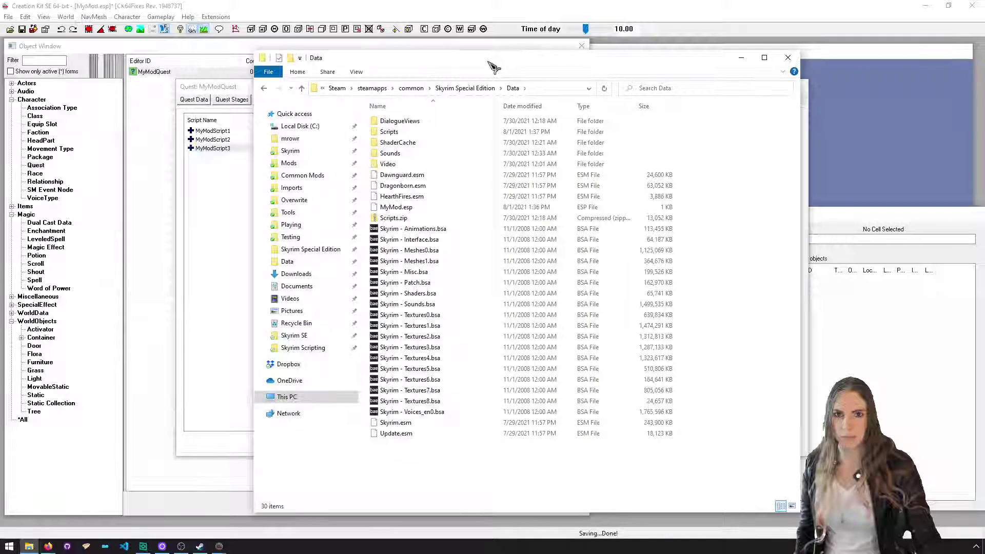
drag(492, 57, 416, 45)
click(369, 194)
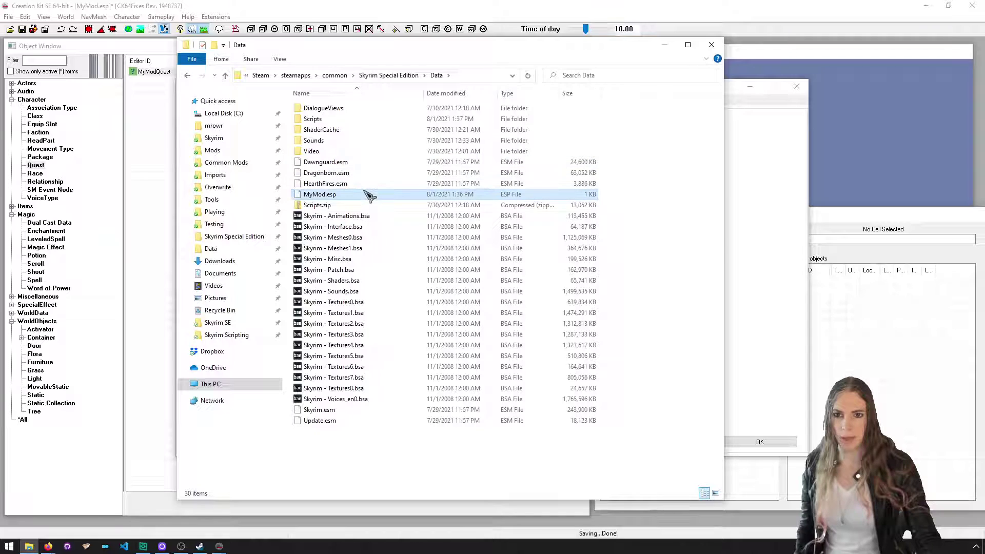
double_click(351, 119)
drag(347, 140, 340, 128)
click(352, 176)
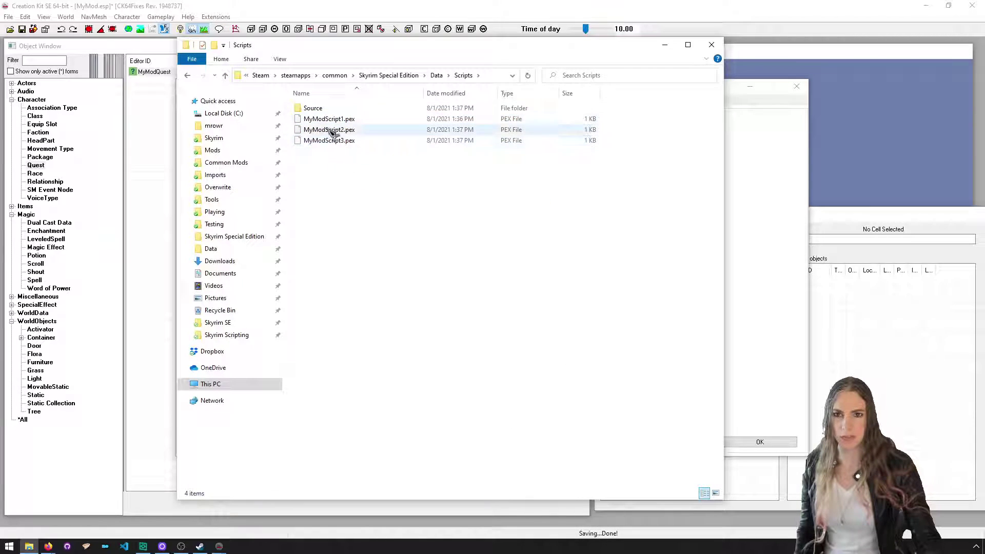
Open the Source folder inside Scripts and locate the source files beginning with "mymod"
double_click(324, 110)
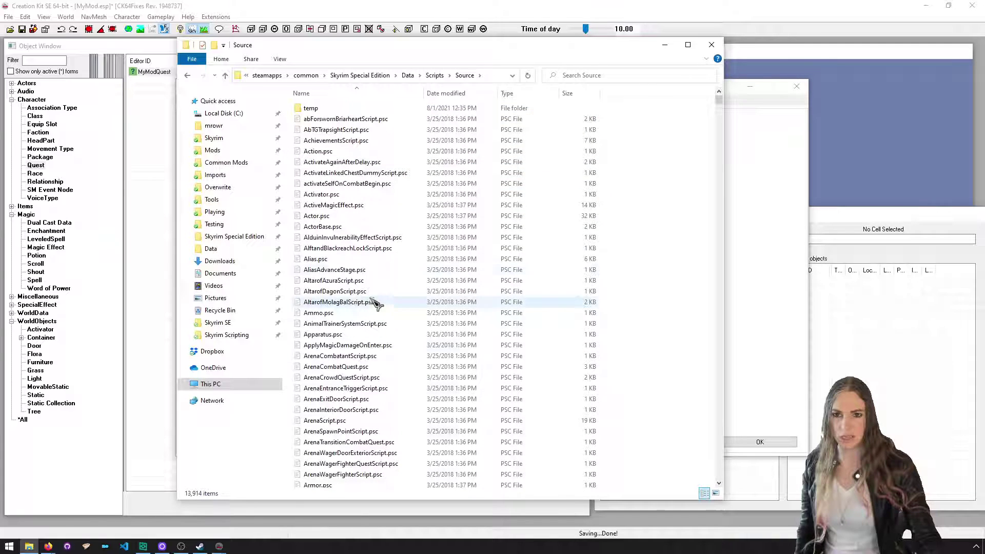
click(377, 218)
text(mymod)
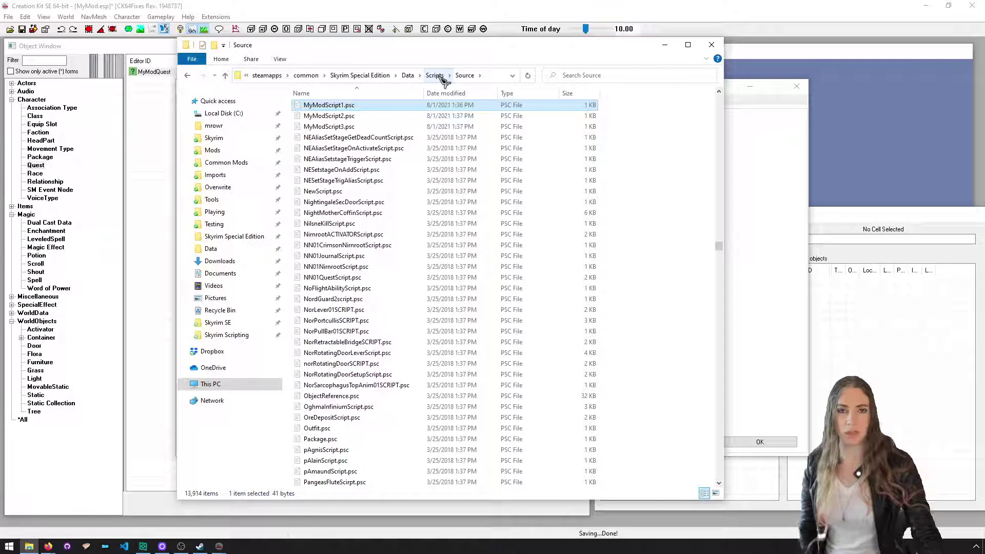
Open the DialogueViews folder inside Data and sort its files by date modified
click(409, 77)
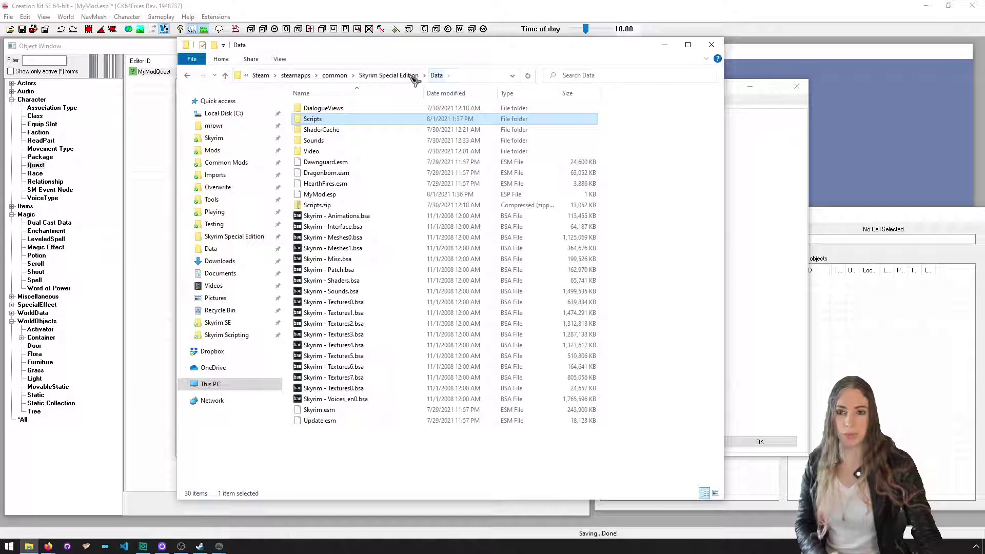
double_click(392, 107)
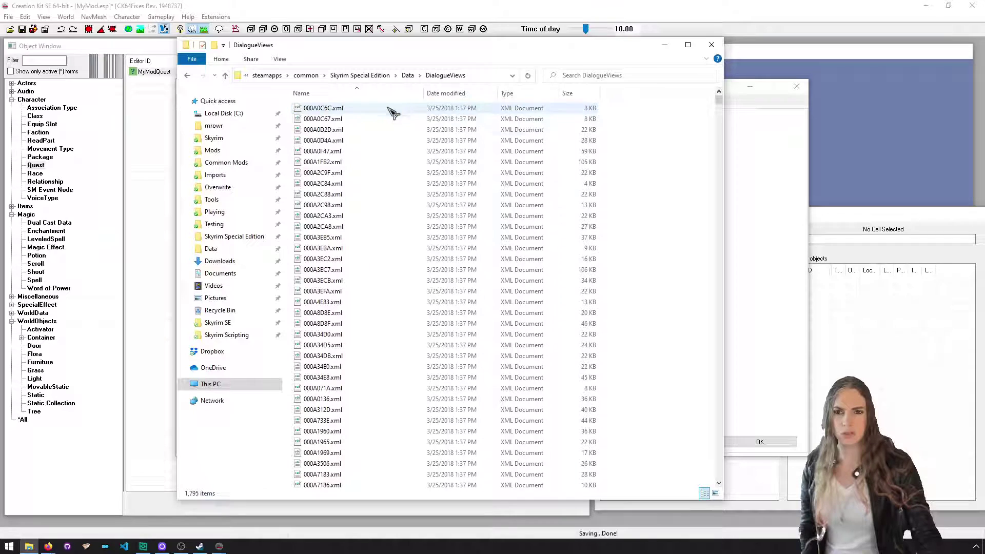
click(469, 94)
click(471, 95)
Return to the Creation Kit and create a dialogue view named MyModQuestDV1 for the quest
click(418, 19)
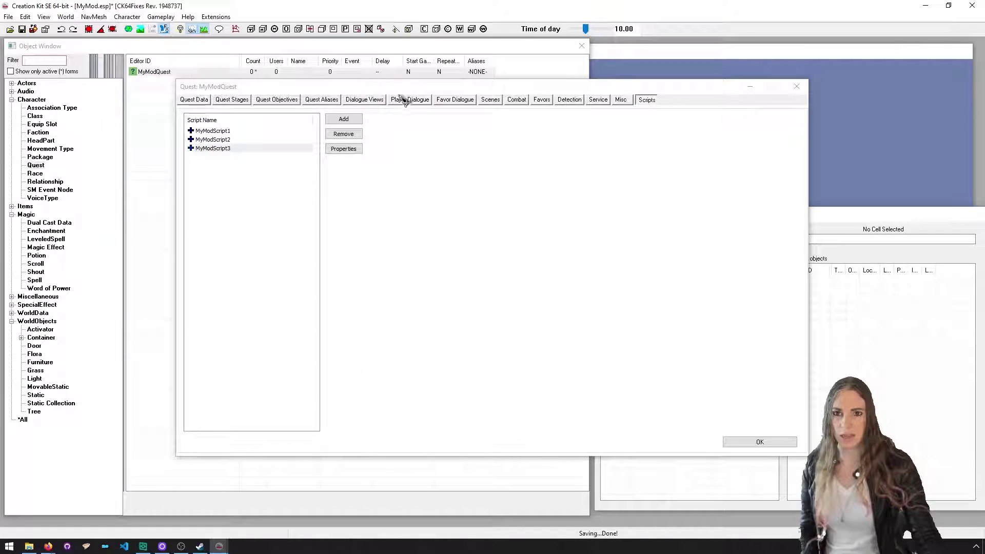
click(379, 101)
right_click(289, 156)
click(304, 162)
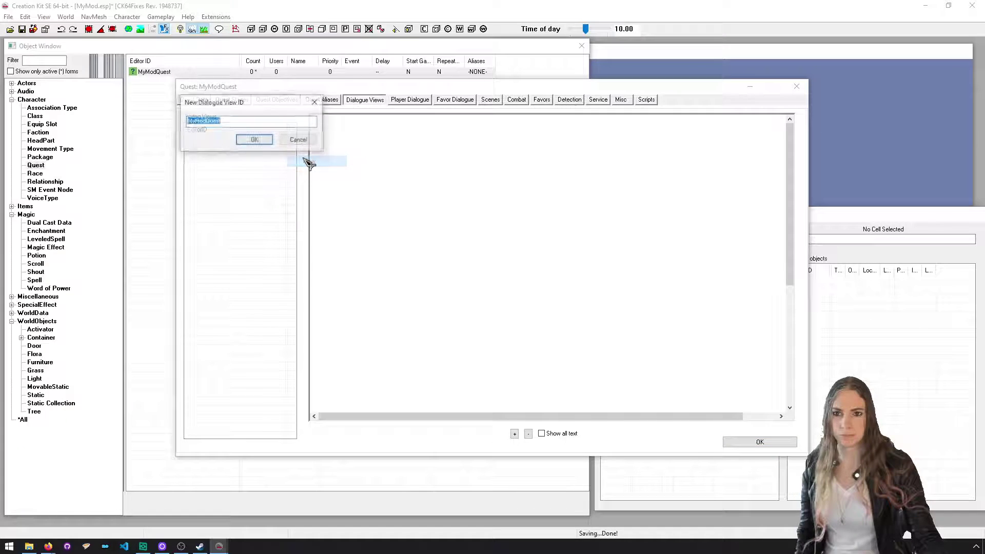
key(End)
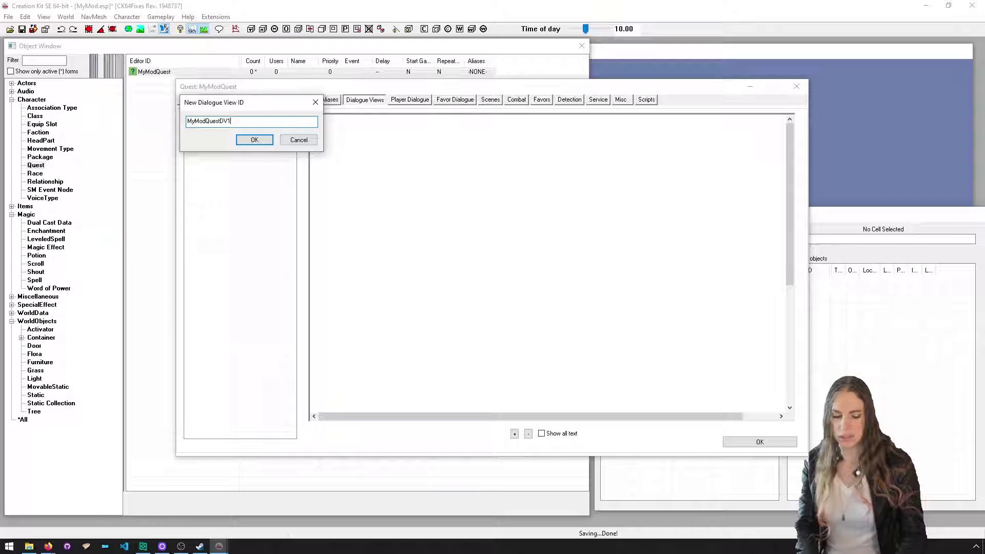
key(Return)
Create another dialogue view named MyModQuestDV1Branch1 for the quest
click(252, 146)
right_click(251, 147)
click(266, 150)
click(271, 123)
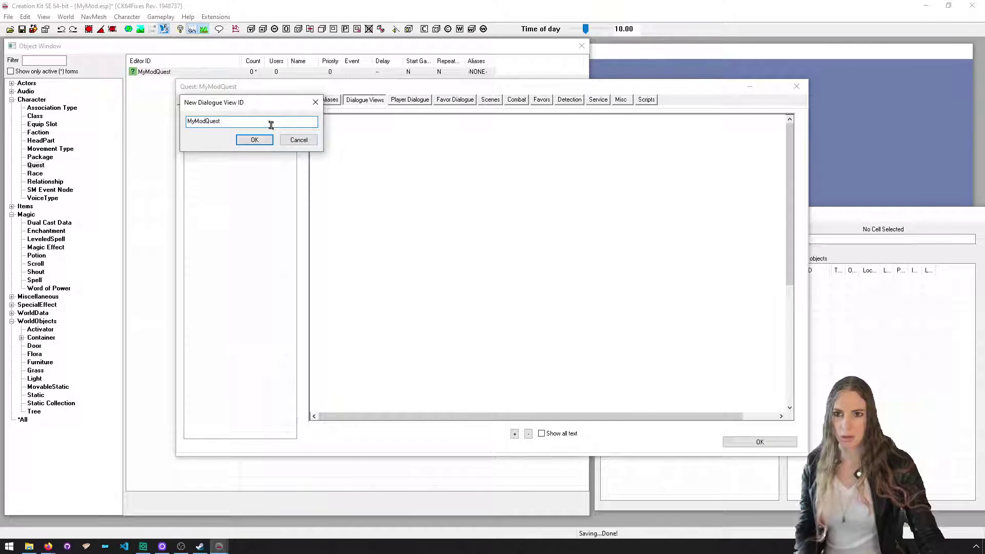
text(Branch)
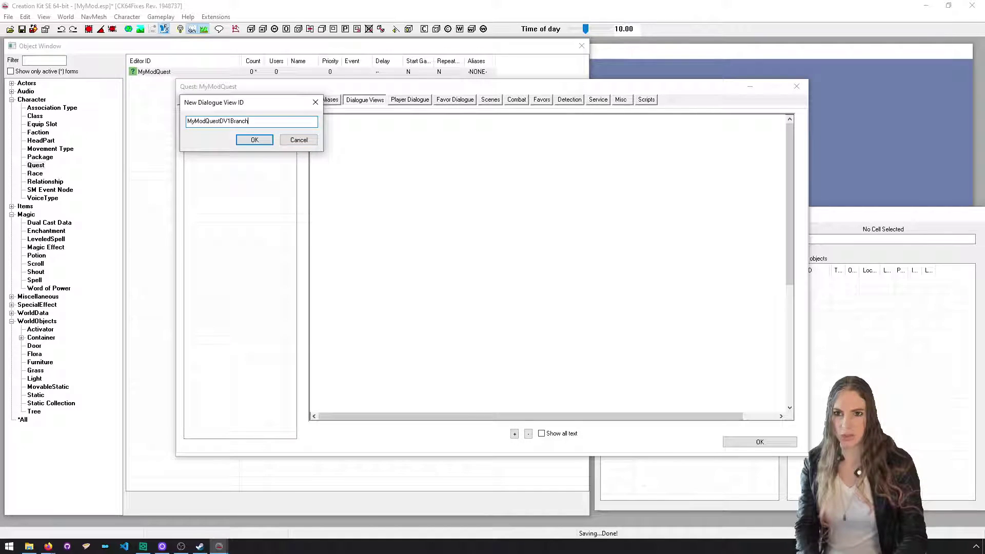
text(1)
key(Return)
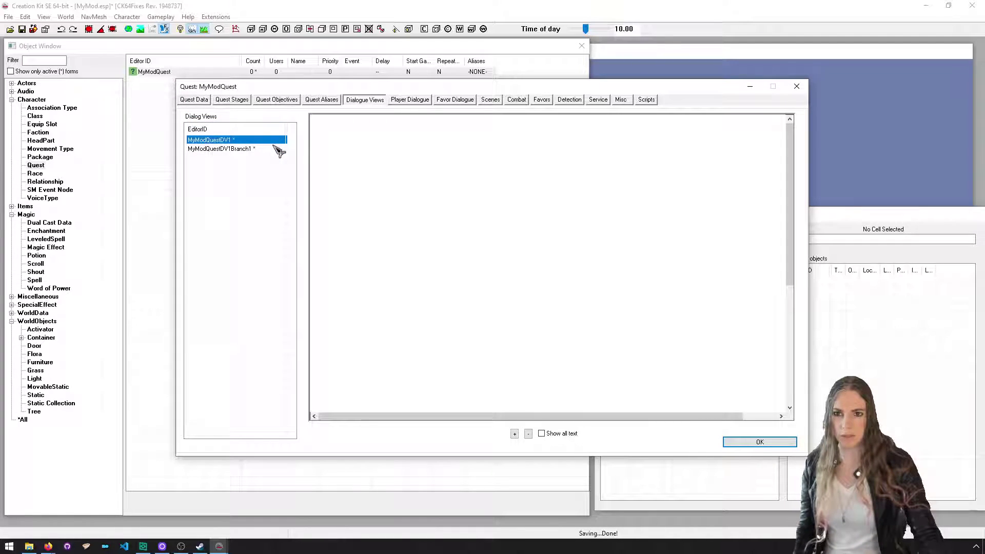
Create a branch named MyModQuestDV1Branch2 in the MyModQuestDV1 dialogue view, accepting its starting topic
click(272, 148)
right_click(395, 165)
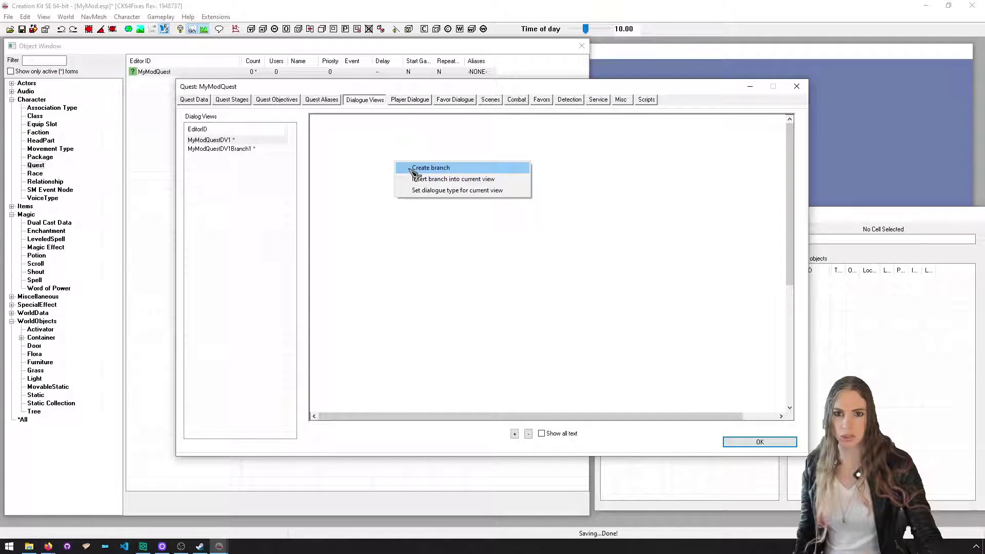
click(413, 174)
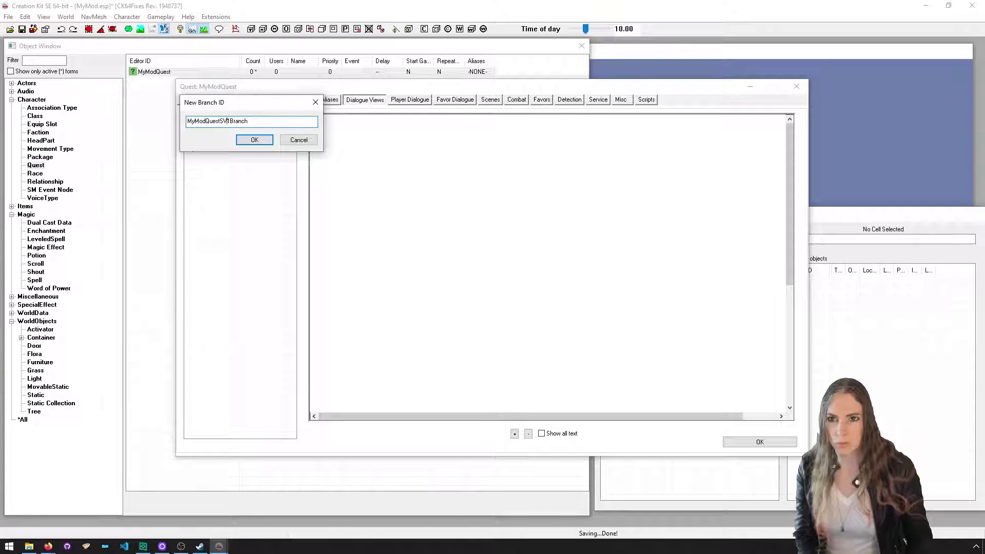
text(2)
key(Return)
click(266, 141)
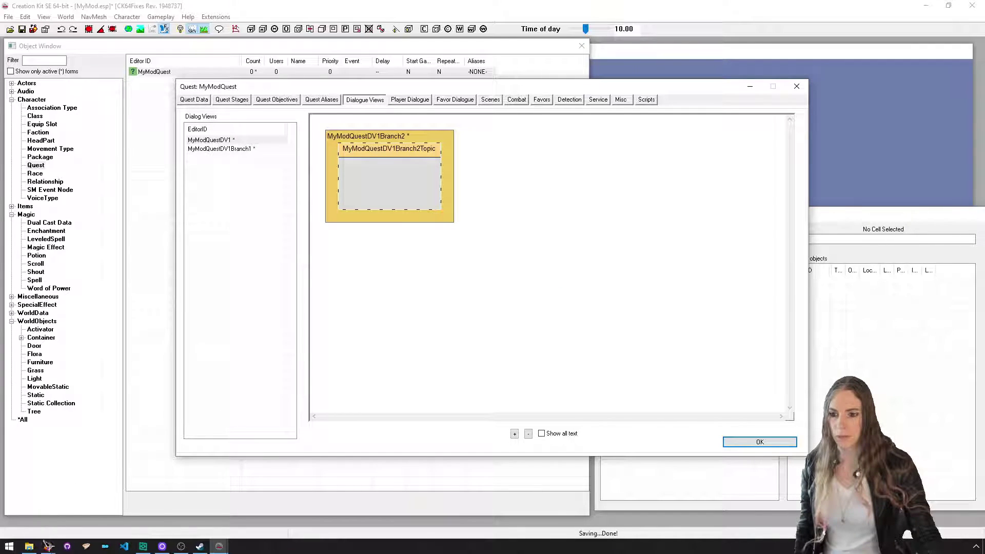
Save the quest changes to the plugin and bring up the DialogueViews folder in File Explorer
click(731, 442)
click(22, 29)
click(29, 546)
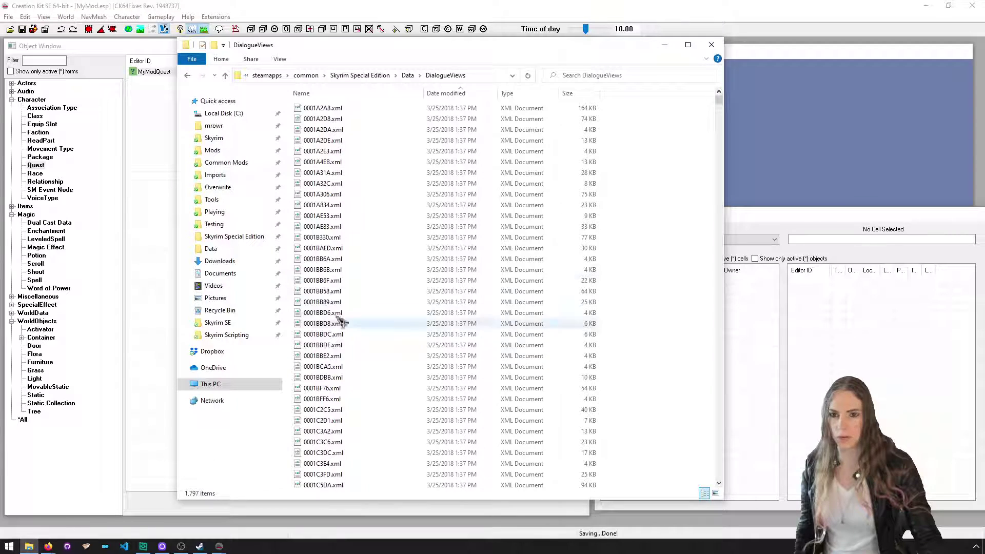
Sort the DialogueViews folder by newest modification date and select 00000801.xml and 00000802.xml for inspection
click(456, 95)
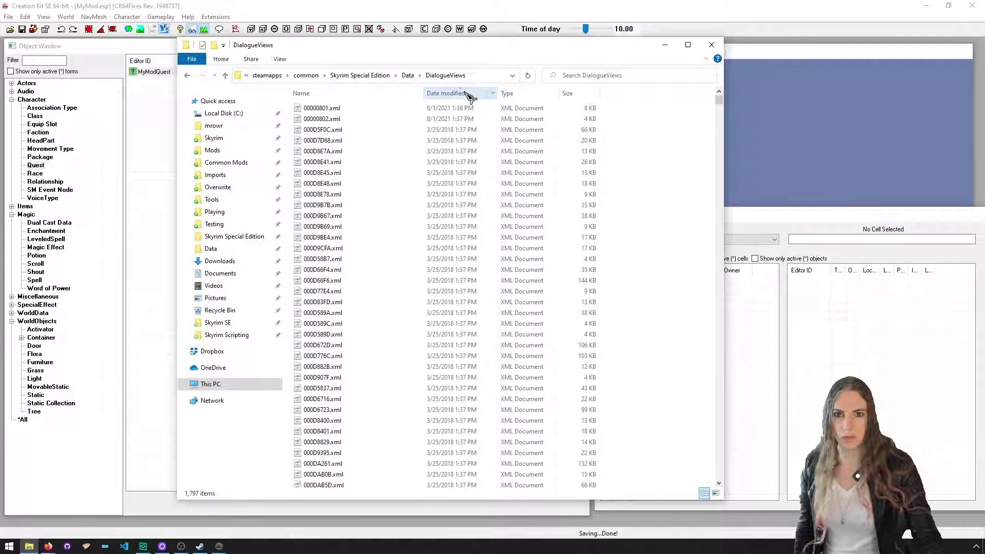
click(453, 119)
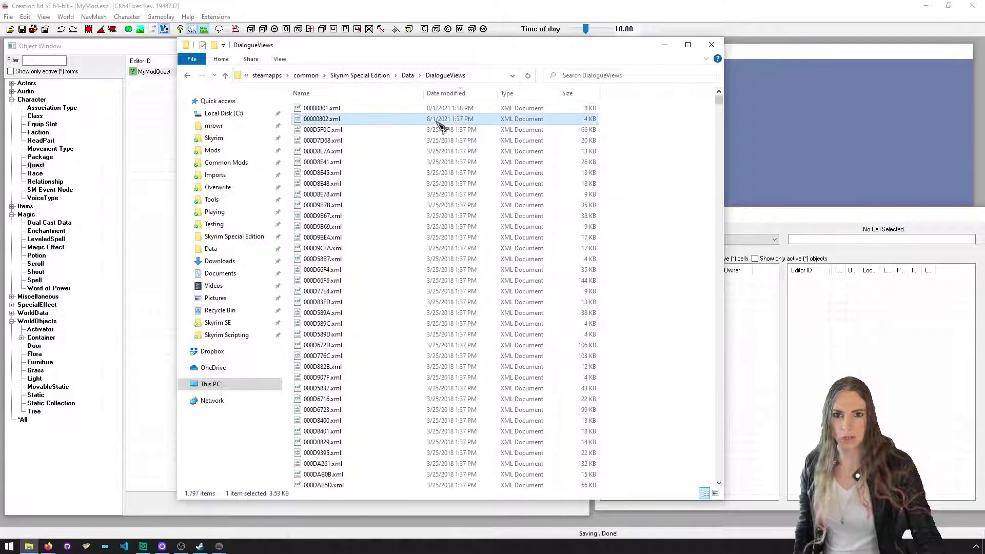
click(394, 109)
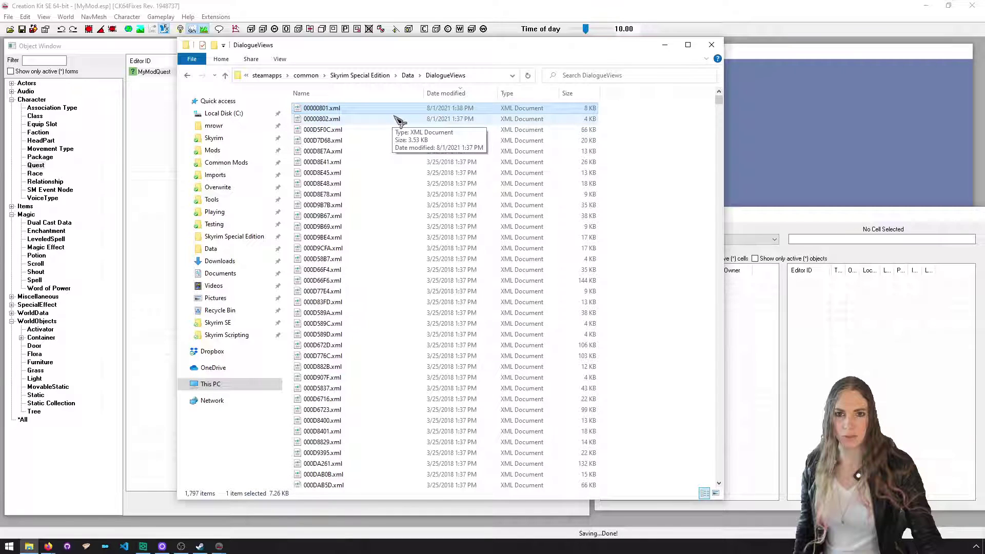
click(400, 121)
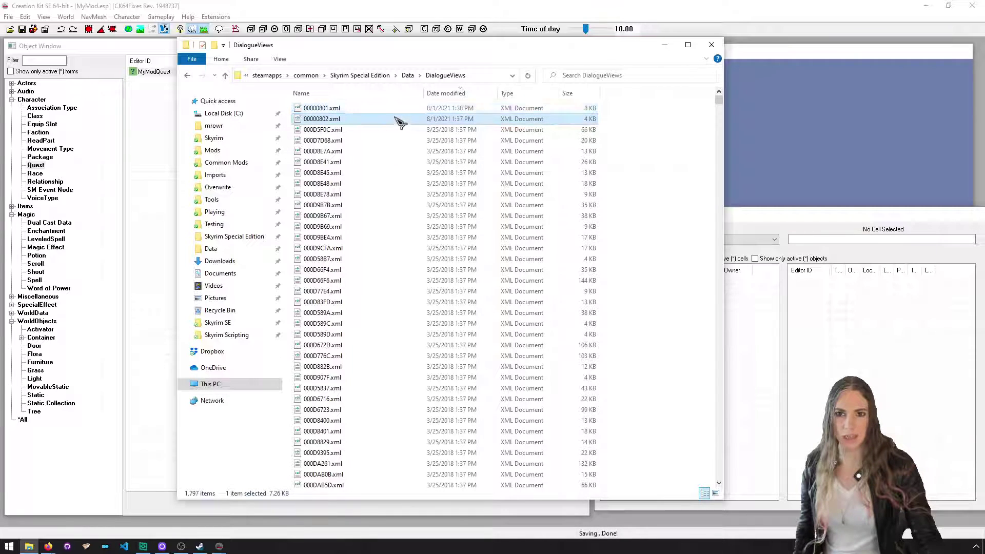
key(shift+Up)
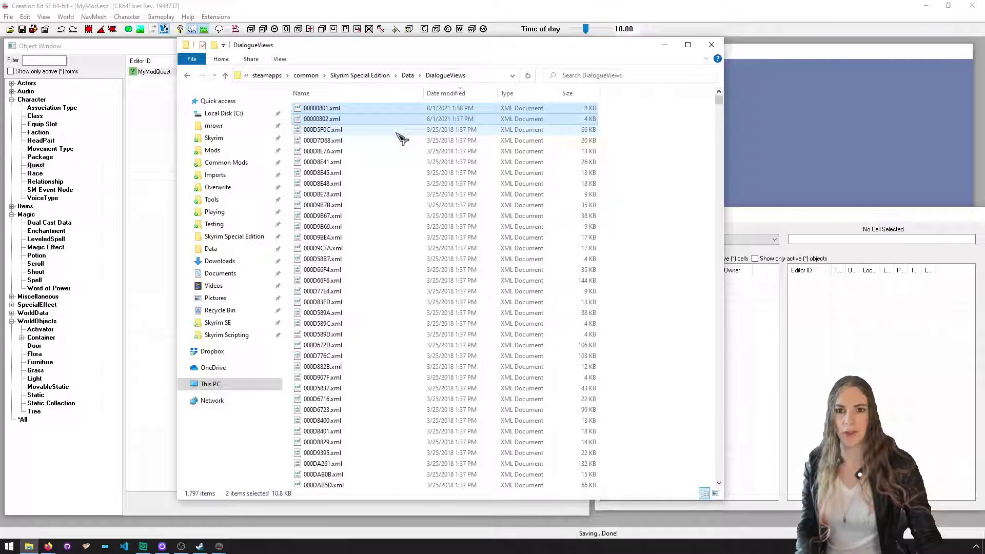
drag(508, 51, 614, 52)
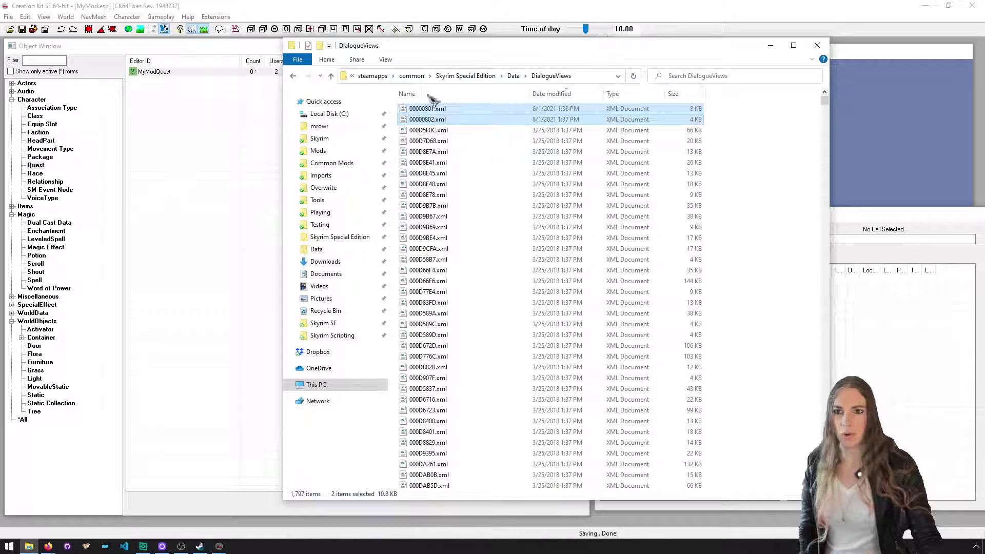
Open the Sound\Voice subfolder of the Data folder to check its contents
click(513, 76)
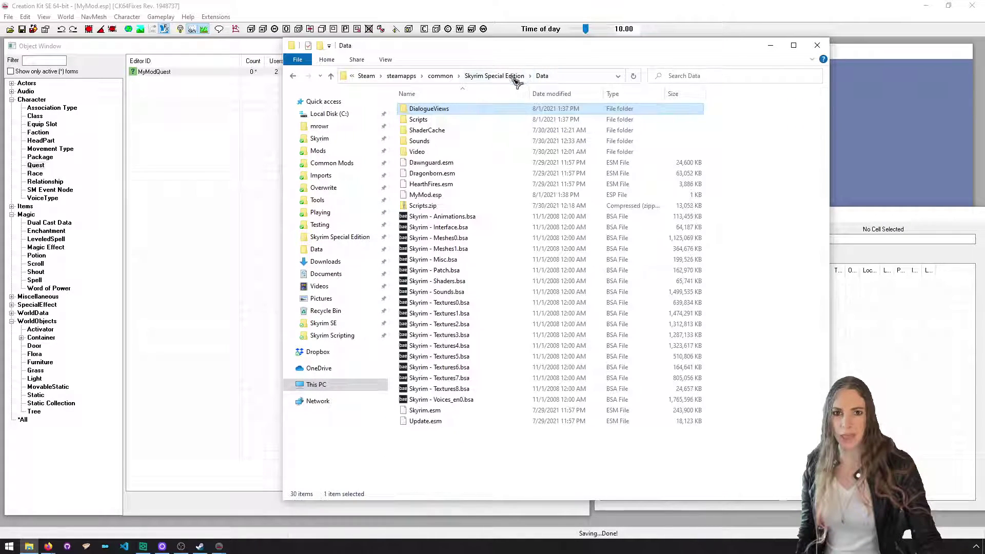
double_click(468, 141)
double_click(455, 108)
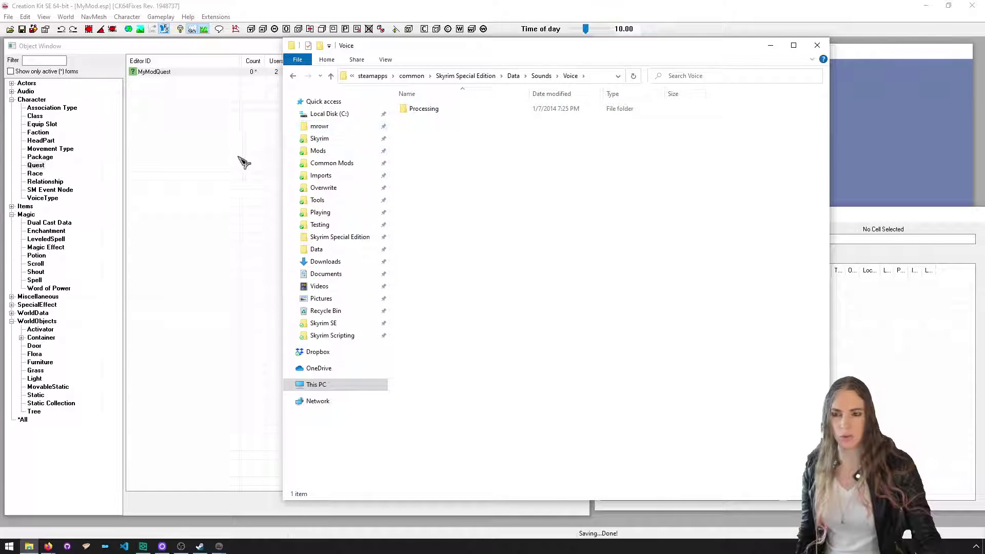
Return to the Creation Kit, open MyModQuest and display its MyModQuestDV1 dialogue view
click(241, 164)
double_click(169, 73)
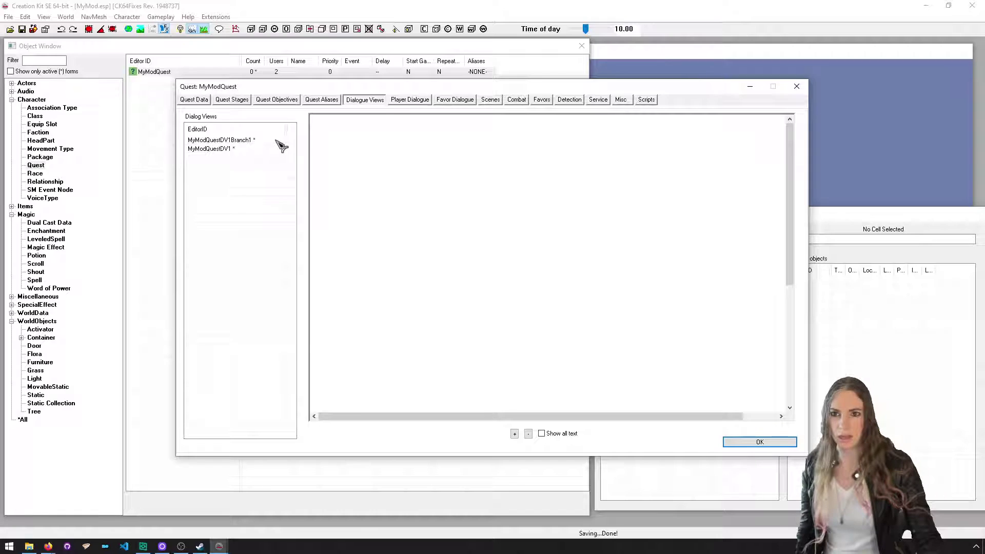
click(279, 140)
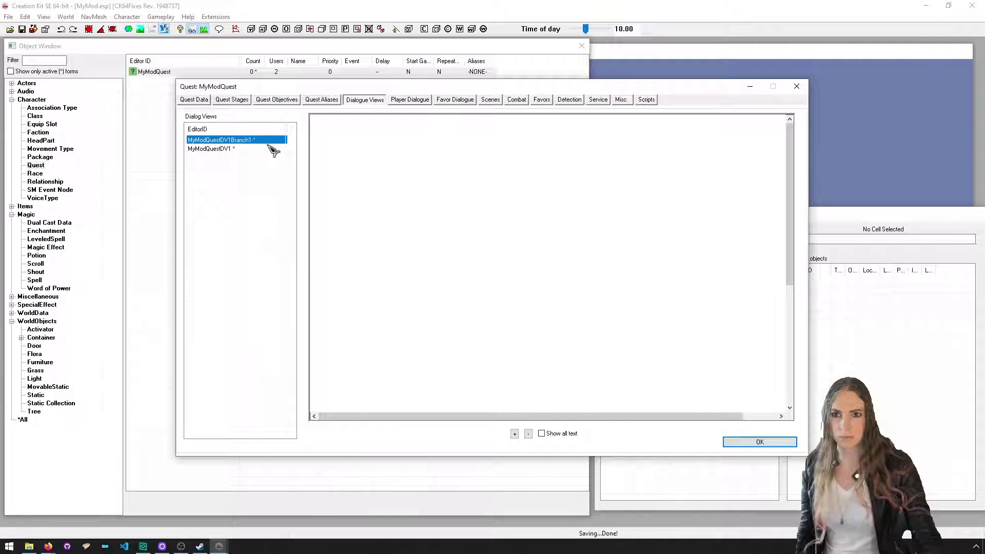
click(249, 148)
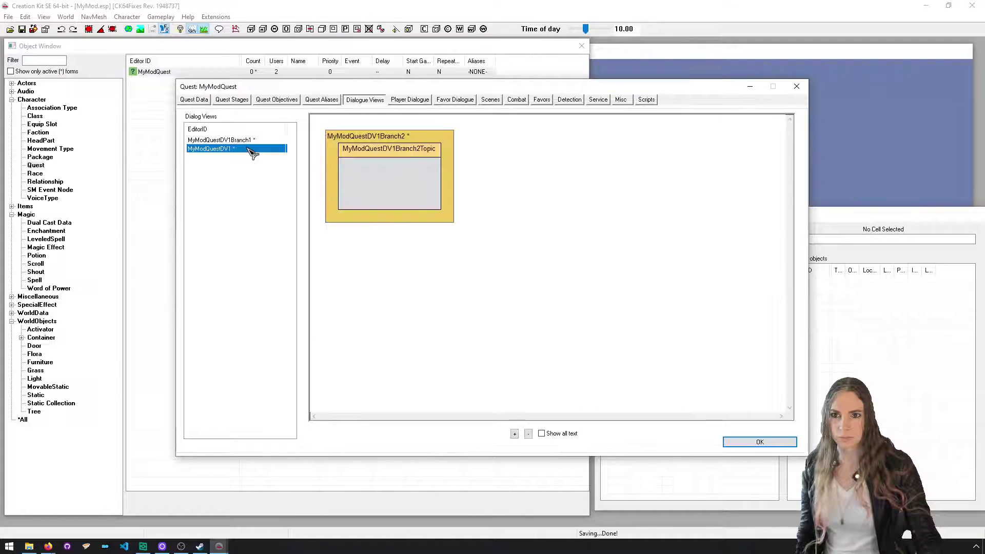
Add a new response with the text "sdfsfsdds" to the MyModQuestDV1Branch2Topic topic
double_click(382, 148)
right_click(388, 183)
click(394, 187)
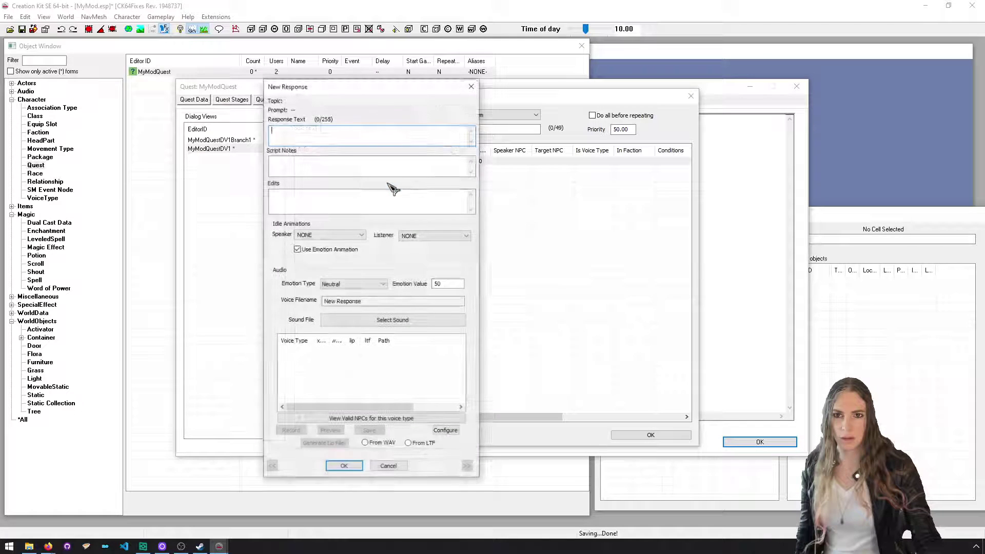
text(sdfsfsdds)
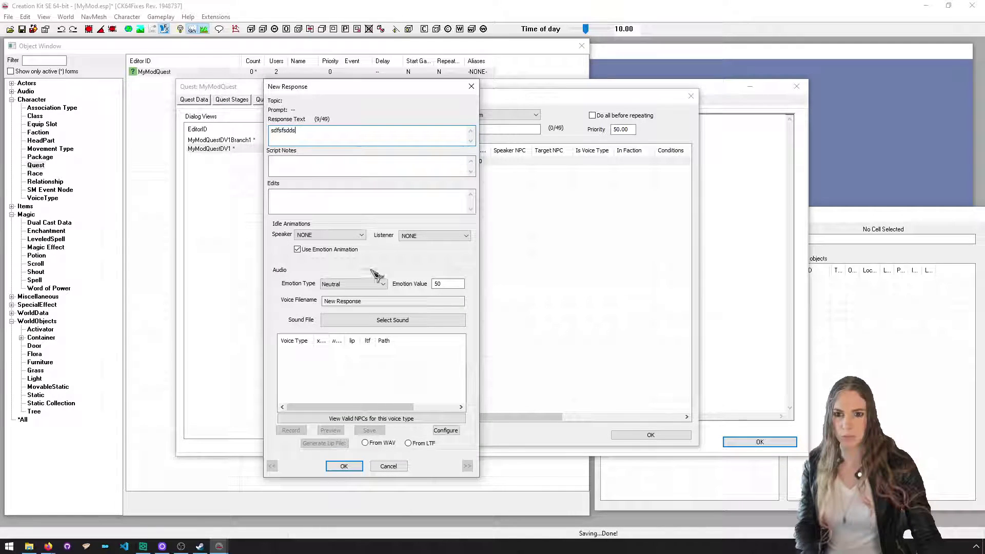
click(345, 466)
Record a voice clip for the "sdfsfsdds" response and save the recording
double_click(329, 159)
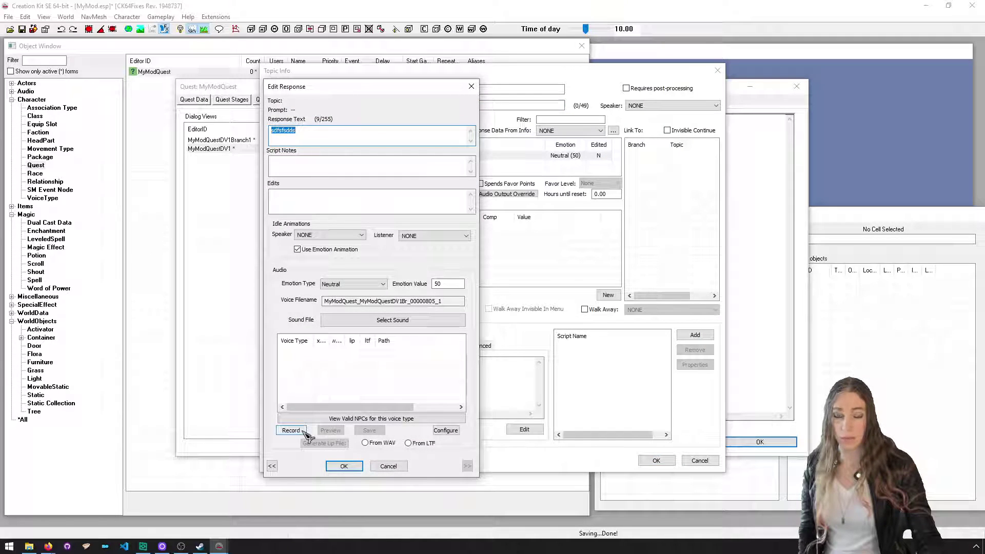
click(290, 430)
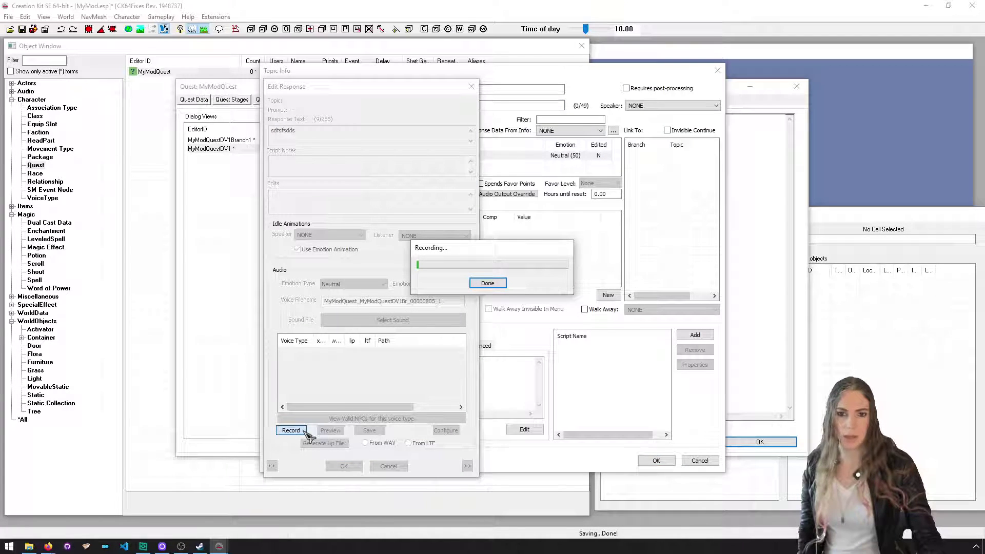
click(487, 283)
click(374, 430)
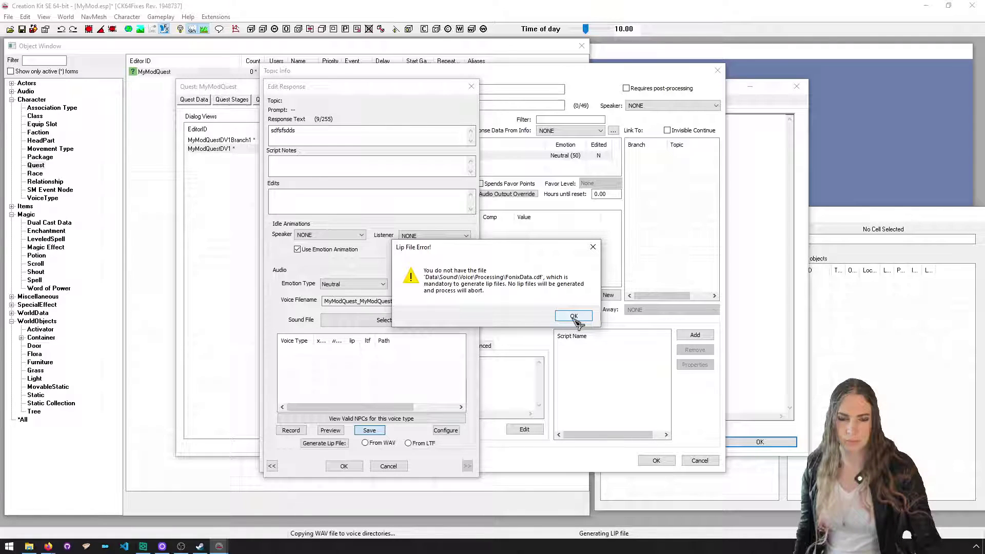
click(573, 316)
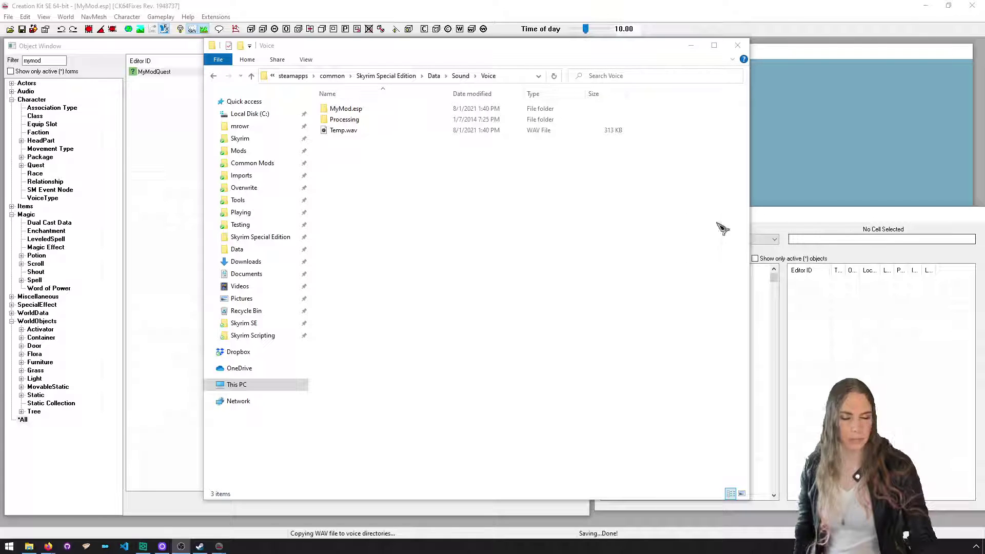
Examine the Data\Sound\Voice folder in File Explorer, including the MyMod.esp subfolder and the Temp.wav file
click(434, 76)
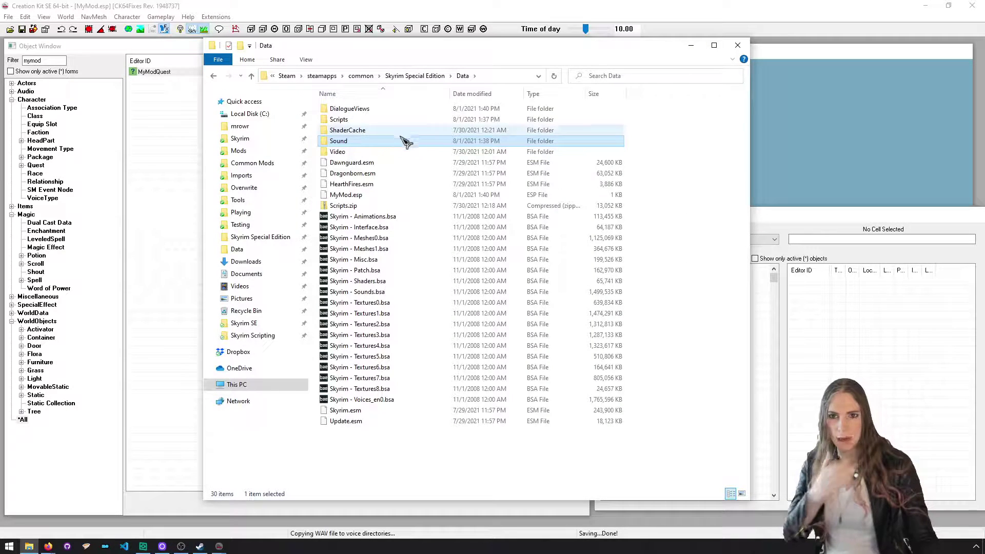
double_click(403, 141)
double_click(367, 111)
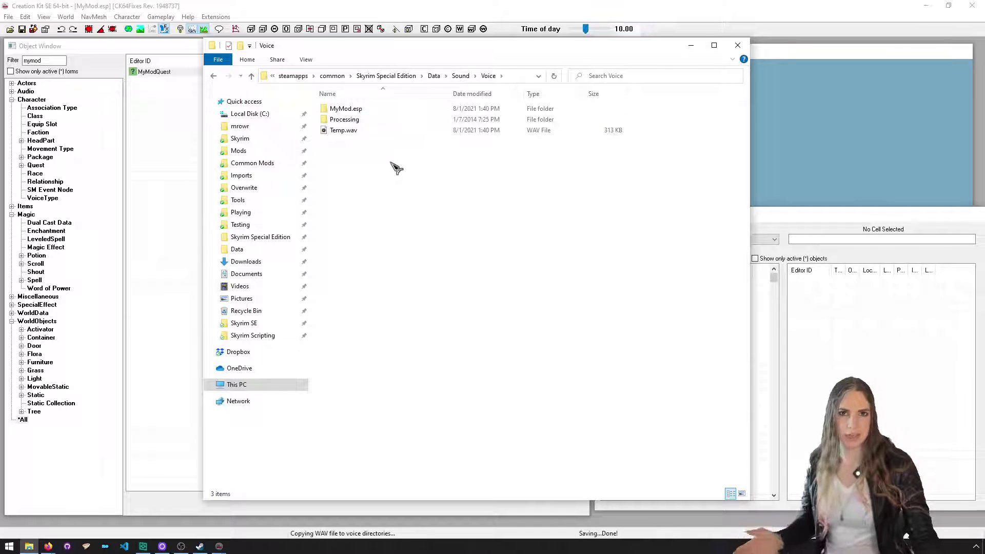
double_click(379, 108)
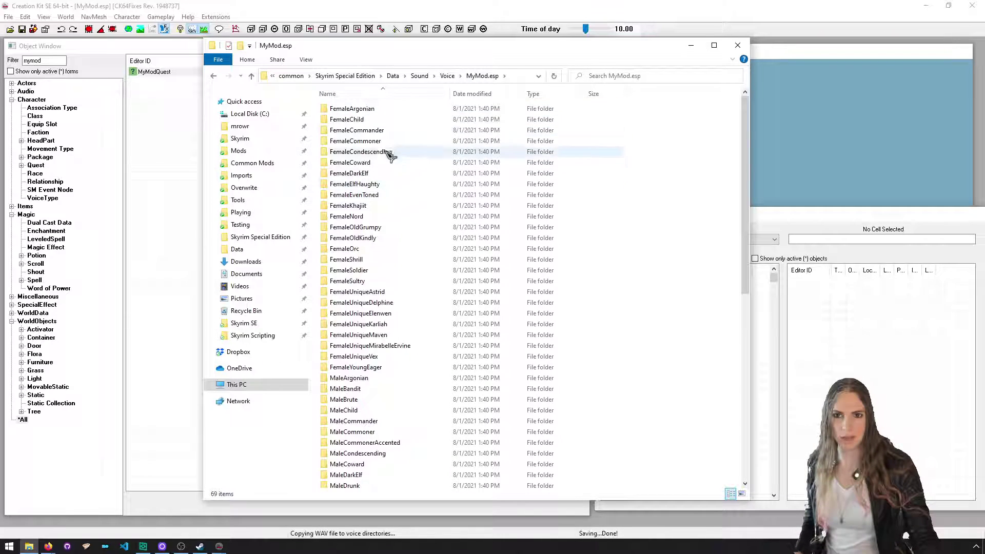
click(448, 75)
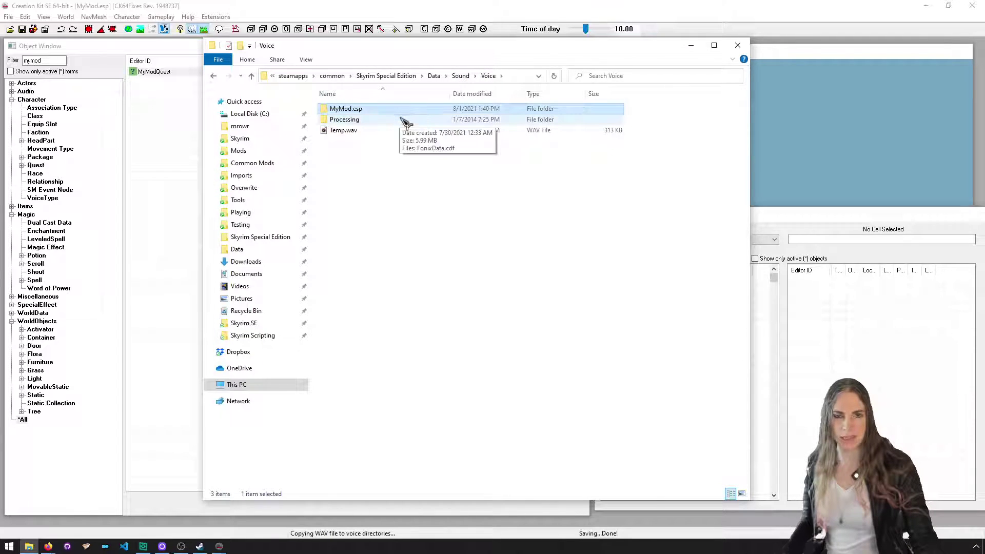
click(405, 131)
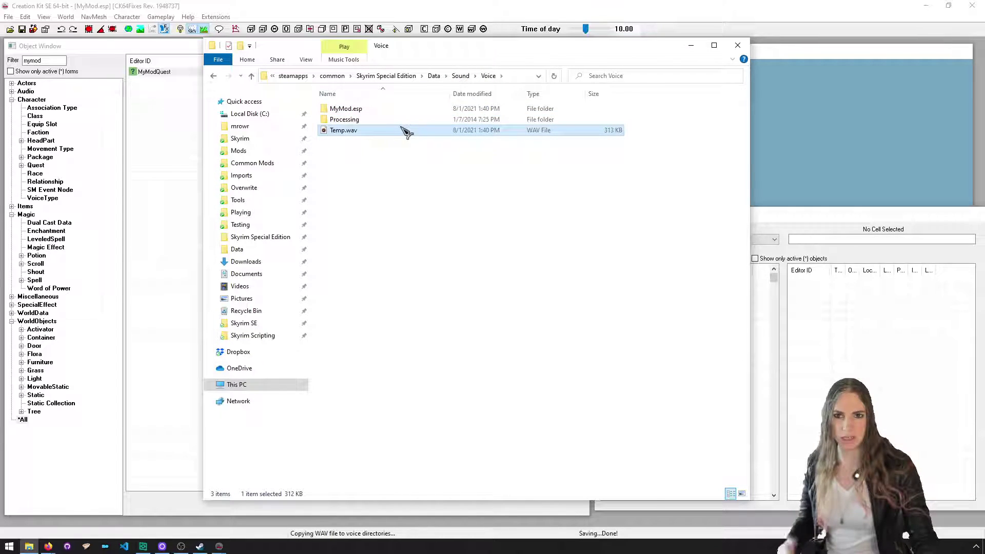
drag(484, 50, 478, 46)
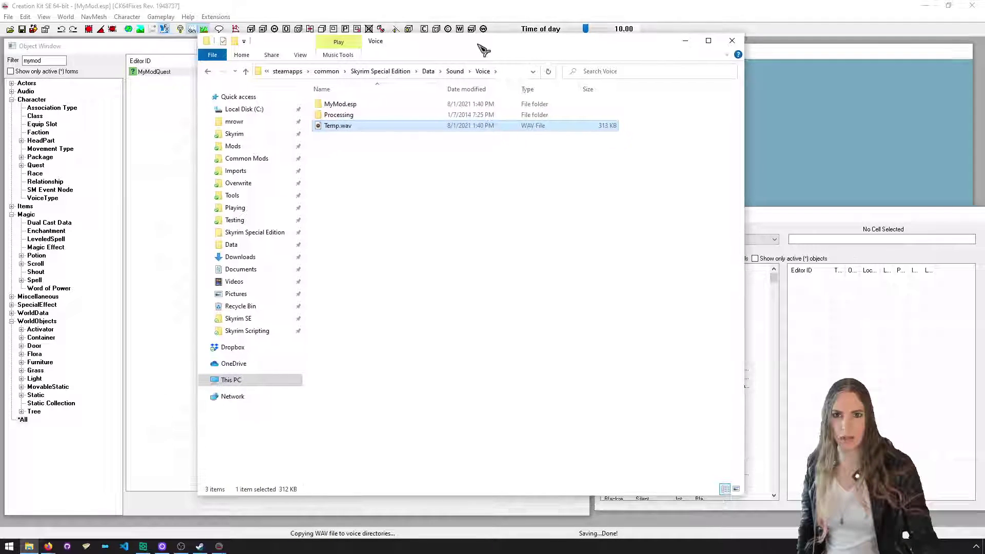
Examine the Data\Scripts folder and its Source subfolder for the mod's script files
click(399, 71)
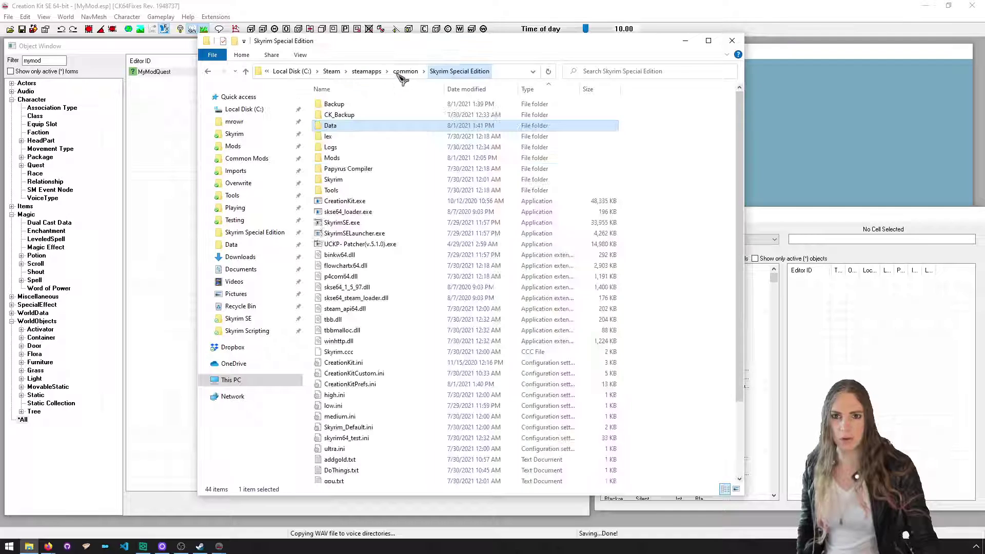
double_click(382, 130)
double_click(378, 121)
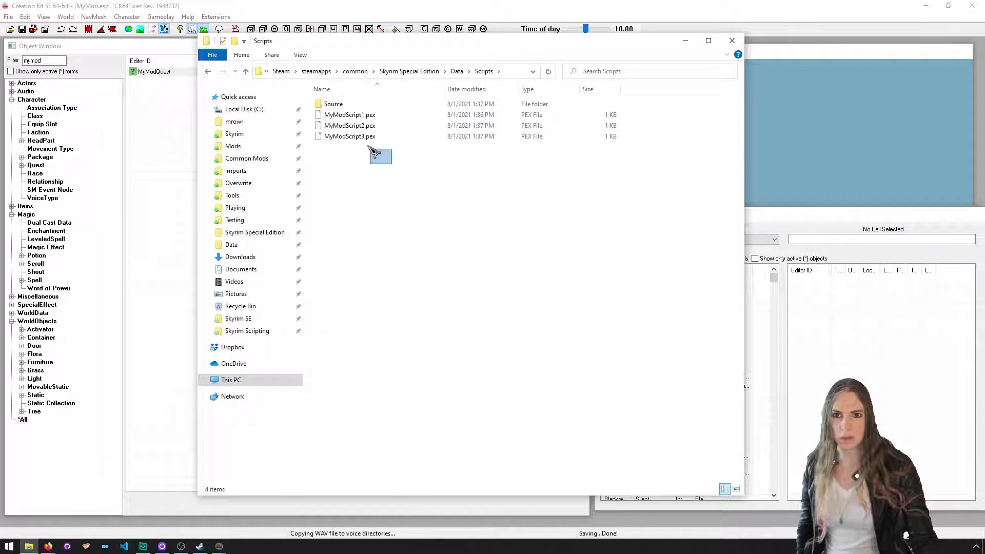
drag(378, 154, 352, 119)
double_click(362, 104)
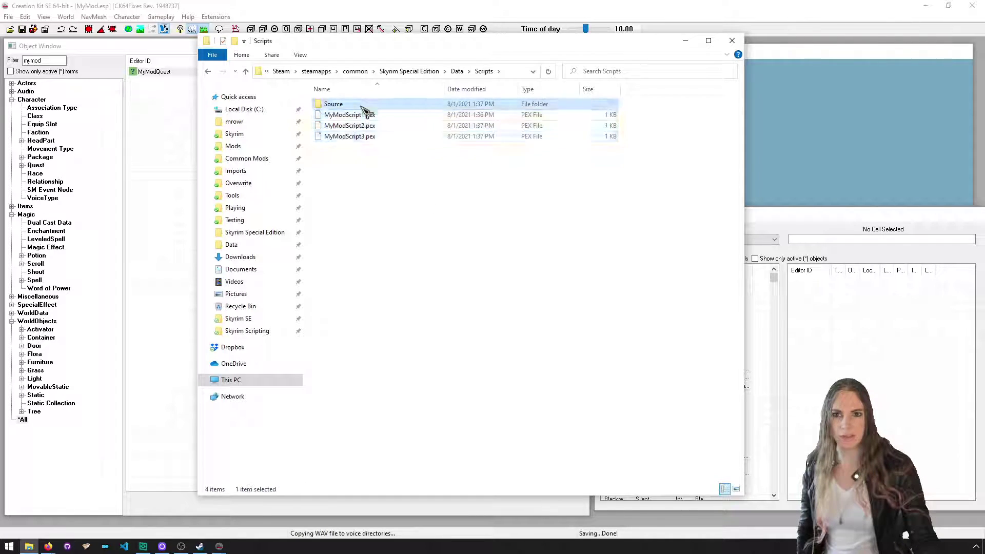
click(379, 129)
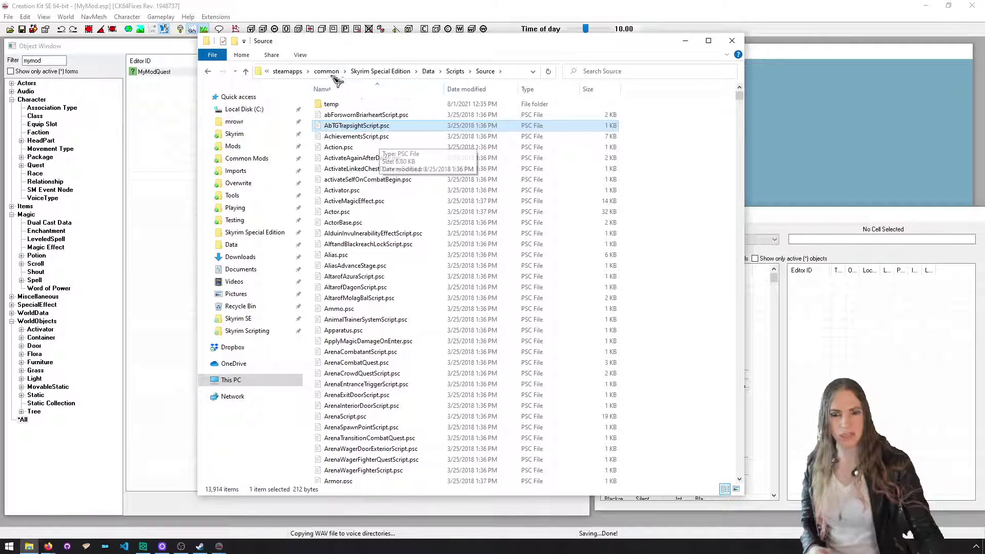
click(455, 71)
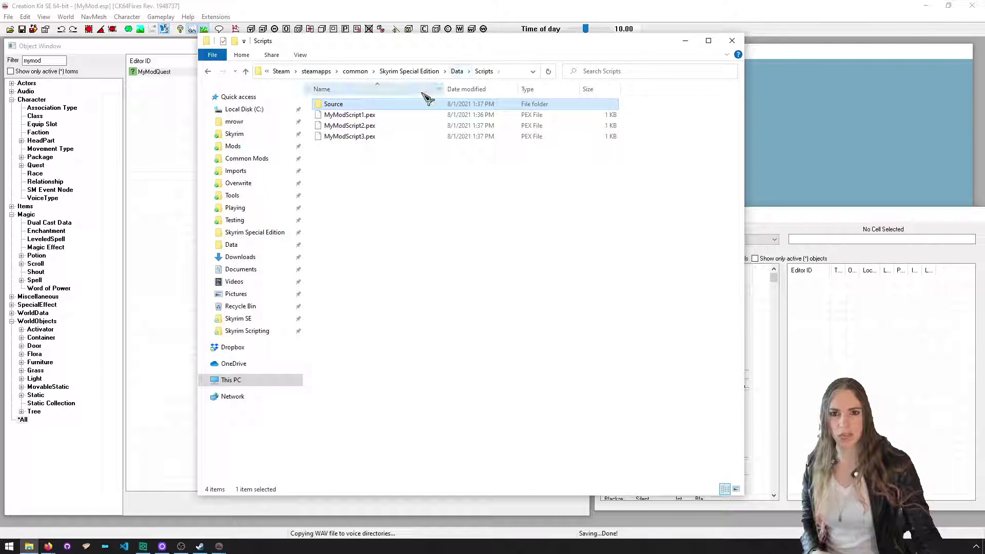
Delete 01000801.xml, 00000801.xml and 00000802.xml from the Data\DialogueViews folder
click(456, 71)
double_click(406, 103)
click(409, 105)
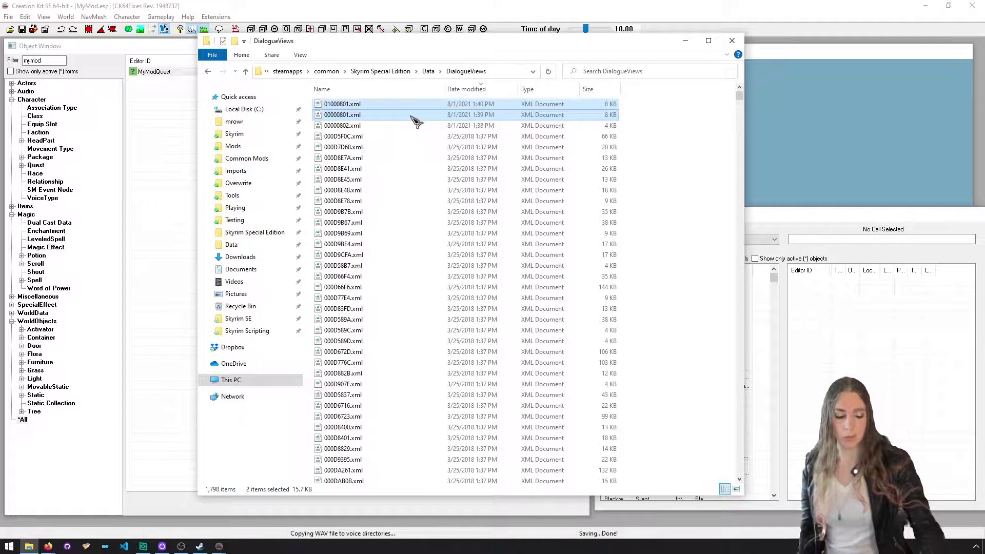
key(Delete)
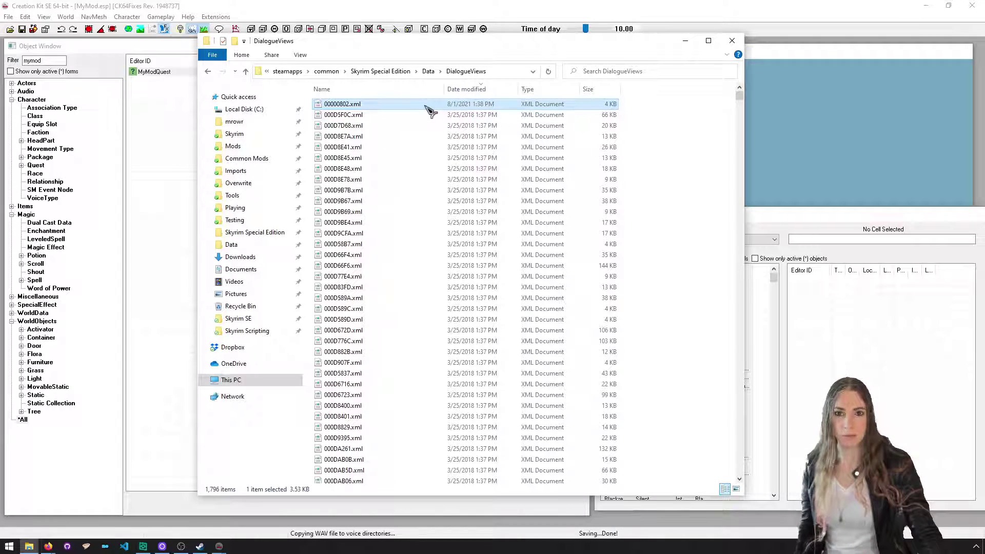
key(ctrl+z)
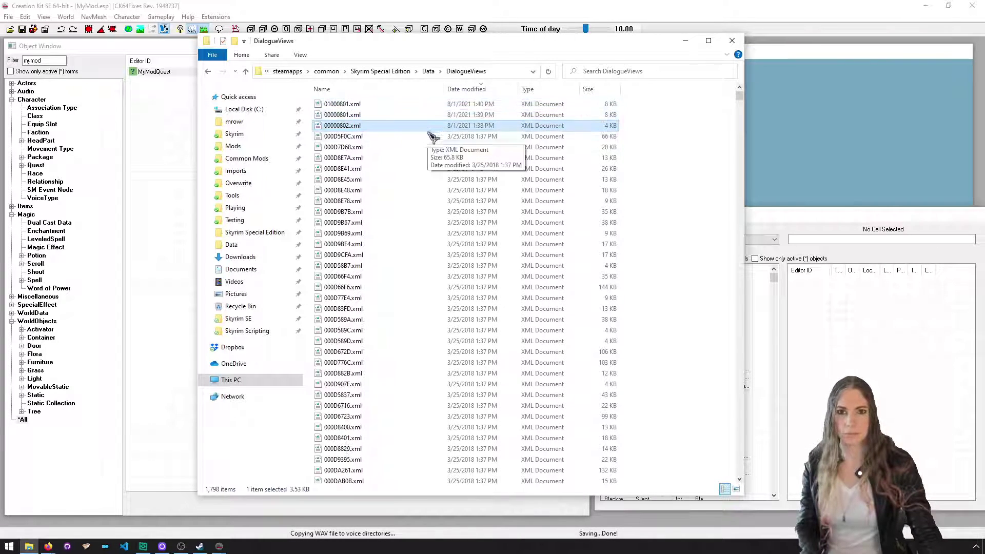
shift+click(429, 104)
key(Delete)
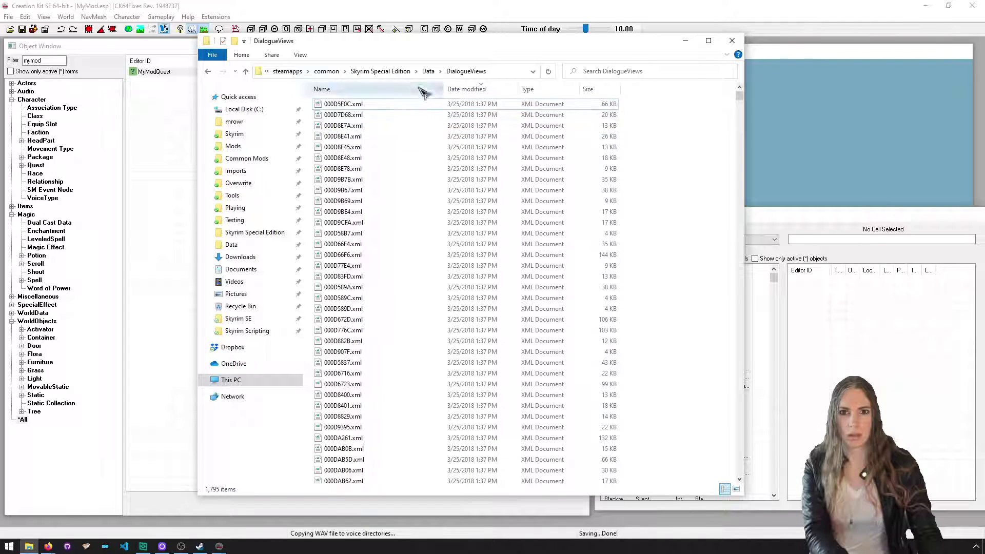
Delete the MyMod.esp folder and Temp.wav from Data\Sound\Voice and return to the Data folder
click(427, 71)
click(392, 136)
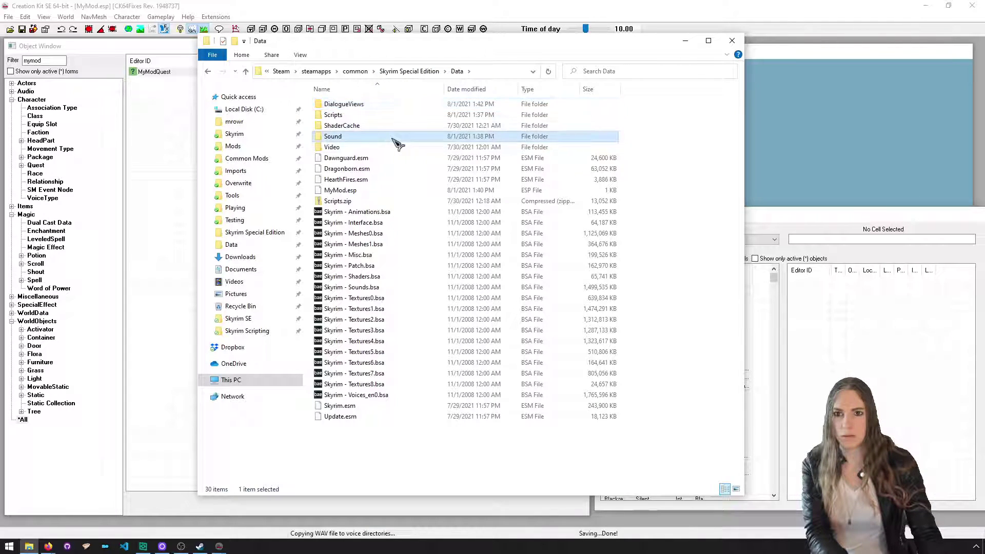
double_click(393, 136)
double_click(378, 106)
click(382, 104)
key(Delete)
click(360, 125)
key(Delete)
click(454, 71)
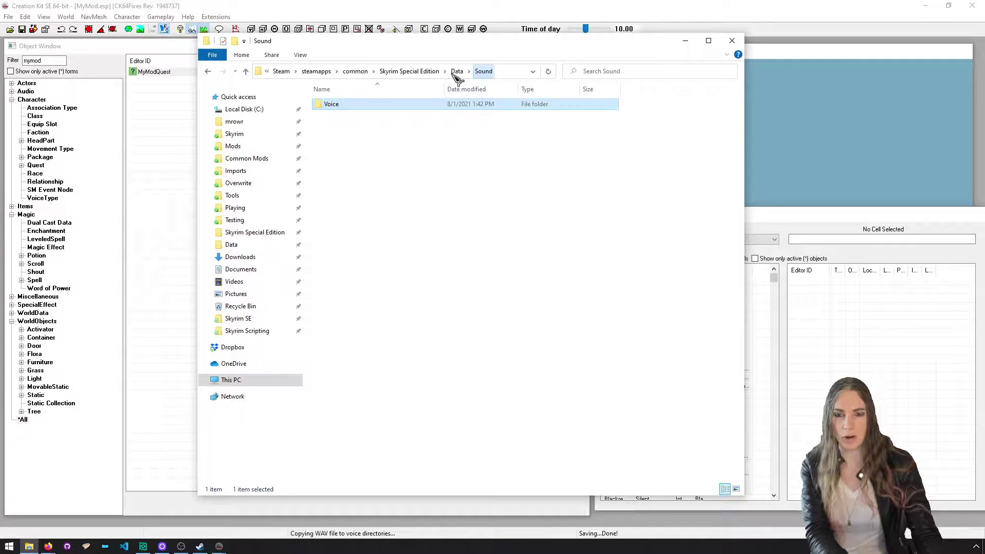
click(457, 72)
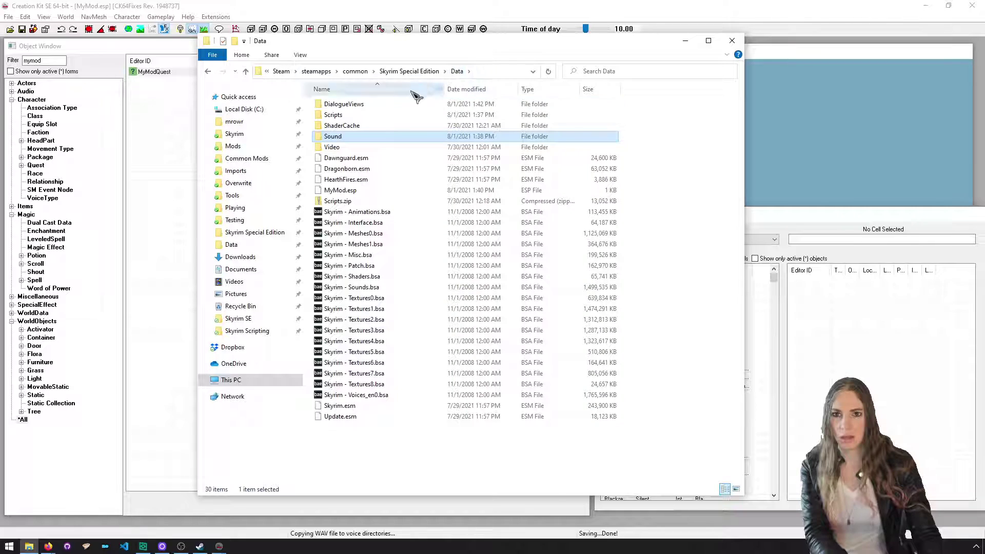
Delete the mod's compiled script files from the Data\Scripts folder, keeping the Source subfolder
double_click(374, 116)
drag(377, 149, 351, 121)
key(Delete)
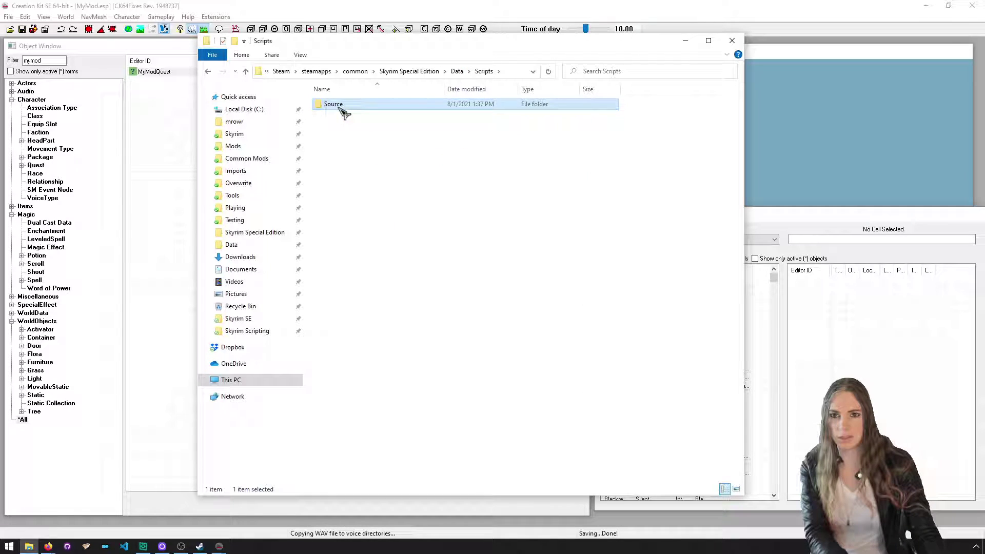
Delete MyModScript1.psc, MyModScript2.psc and MyModScript3.psc from the Data\Scripts\Source folder
double_click(341, 105)
click(378, 169)
text(my)
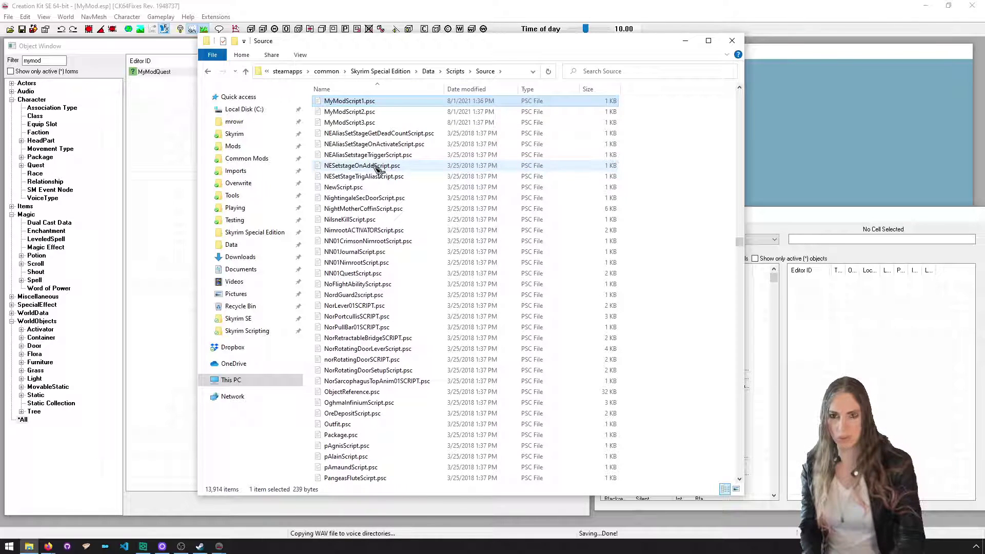
drag(389, 122, 393, 104)
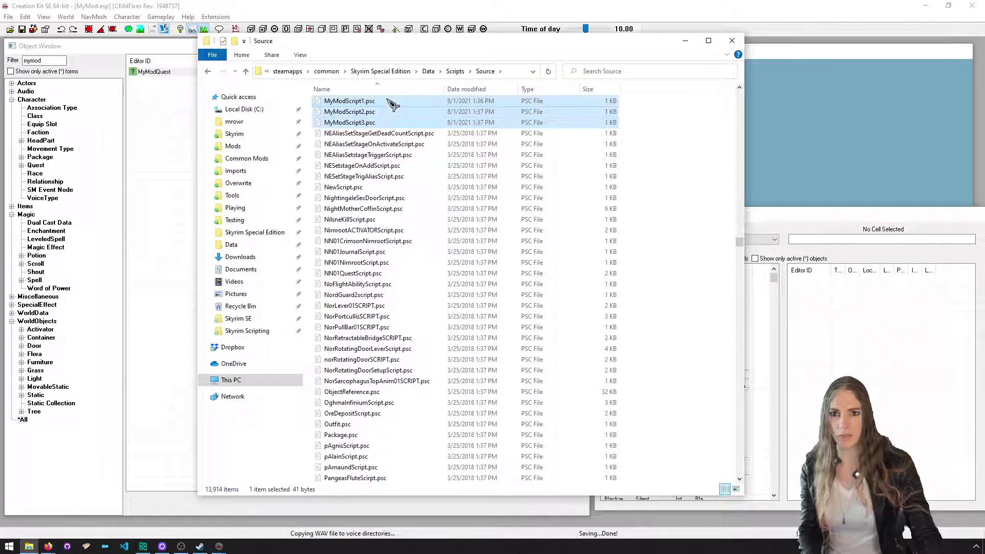
Return to the Data folder and delete the MyMod.esp plugin file
click(429, 71)
click(372, 191)
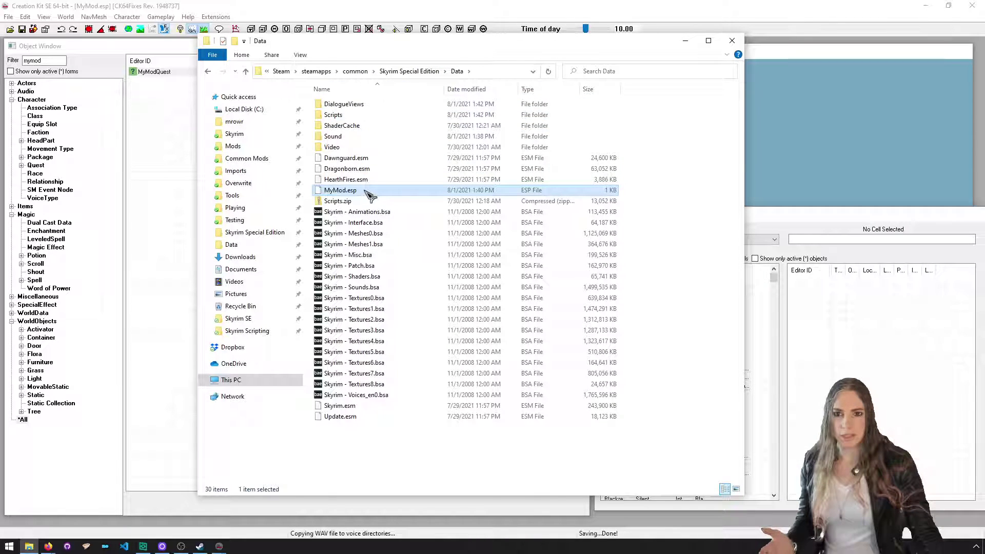
key(Delete)
Close the Creation Kit and minimize the File Explorer window showing the Data folder
click(974, 7)
click(974, 7)
drag(615, 48, 626, 54)
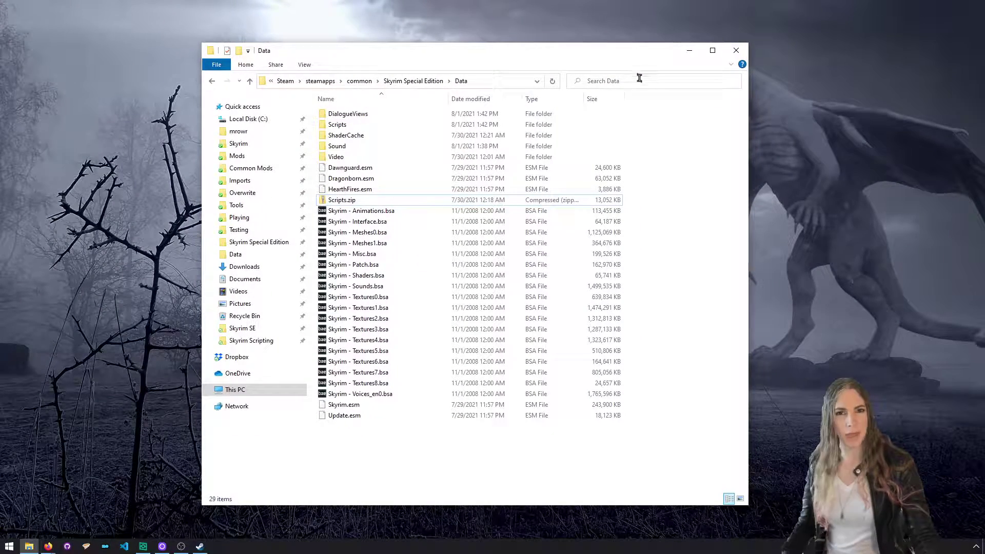
click(689, 50)
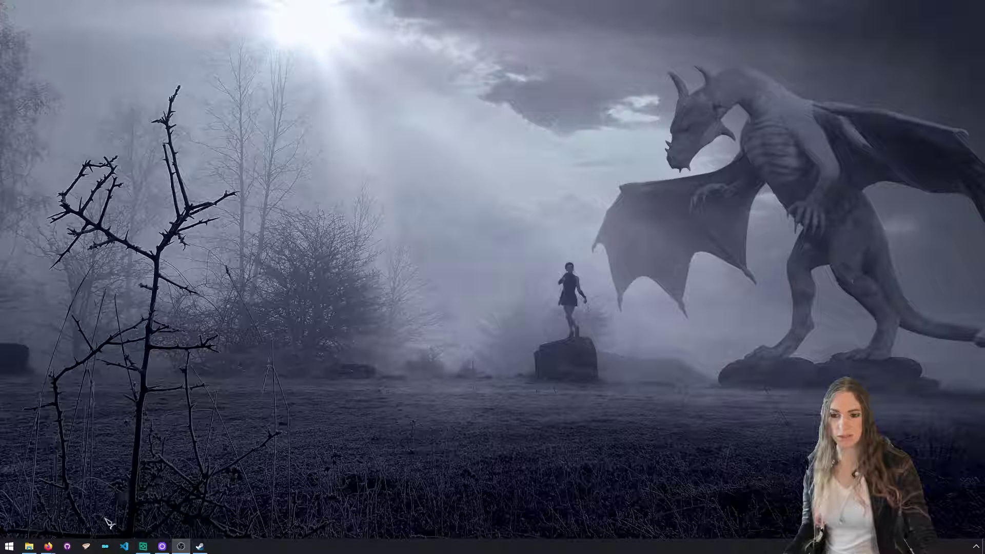
Switch to Mod Organizer, create a profile named MyMod with default game INI settings, and select it
click(105, 546)
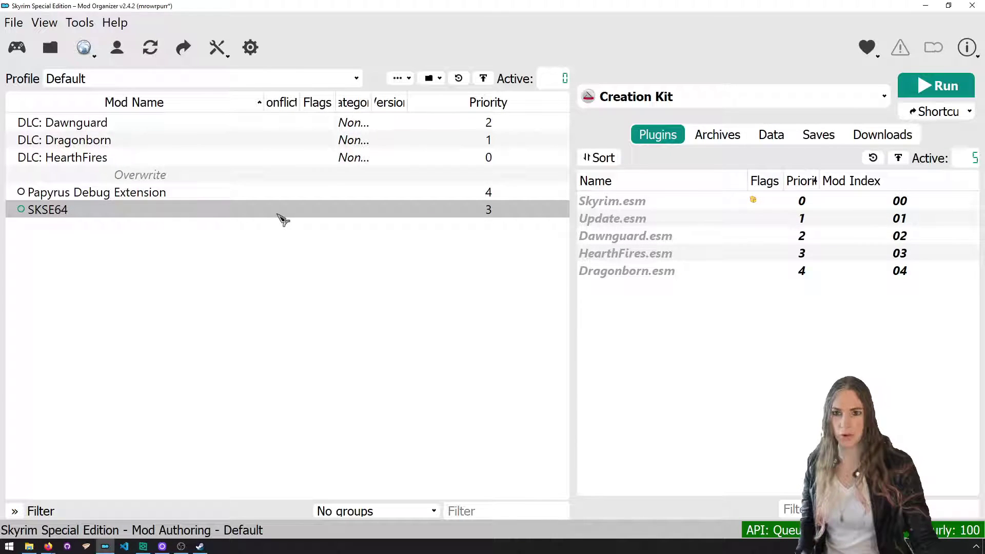
click(262, 80)
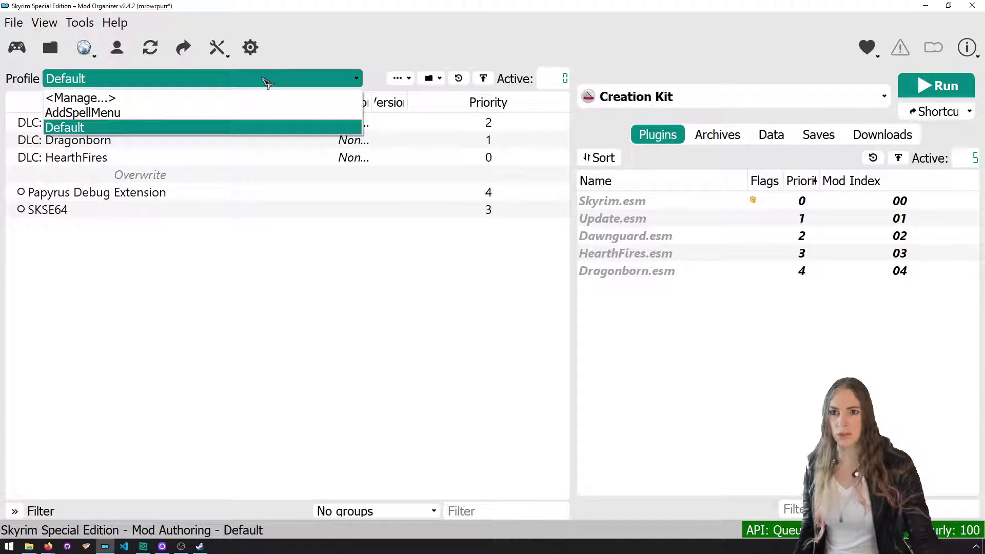
click(272, 97)
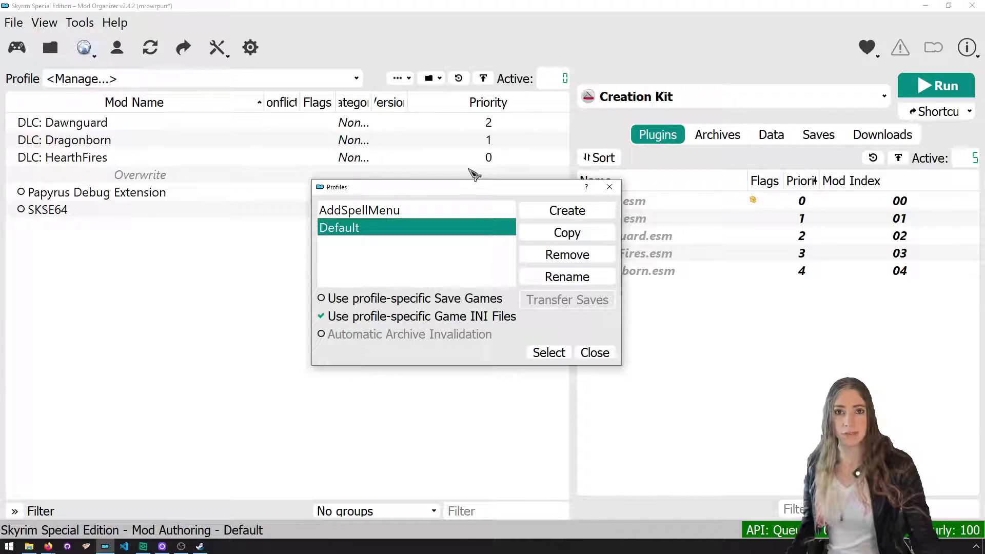
click(567, 212)
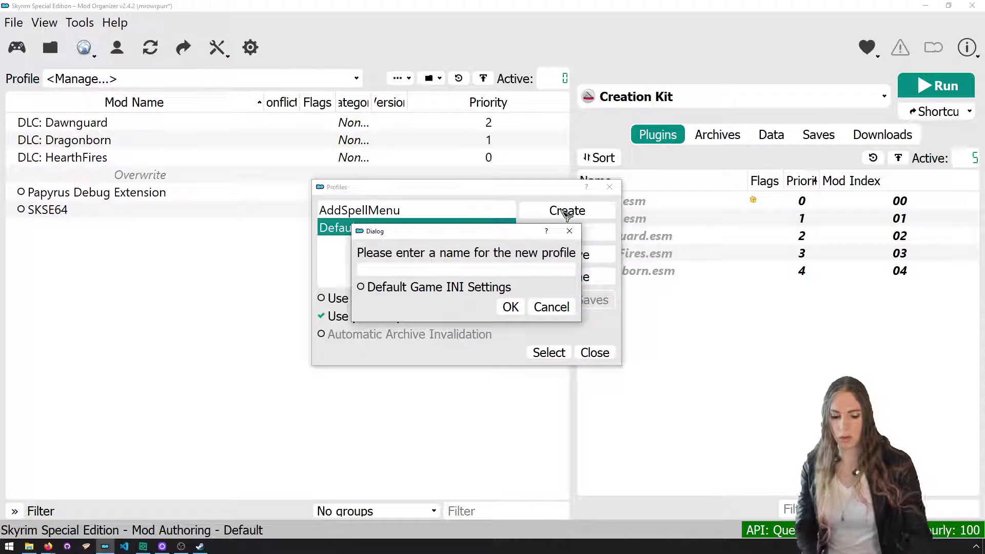
click(493, 289)
click(510, 306)
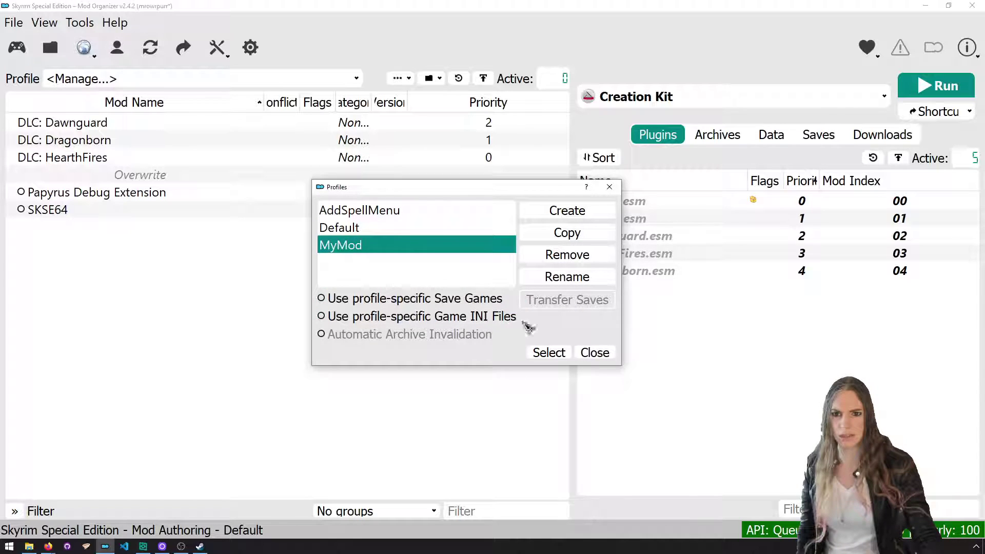
click(548, 352)
Check the Mods directory path in Mod Organizer's path settings and close them without changes
right_click(277, 276)
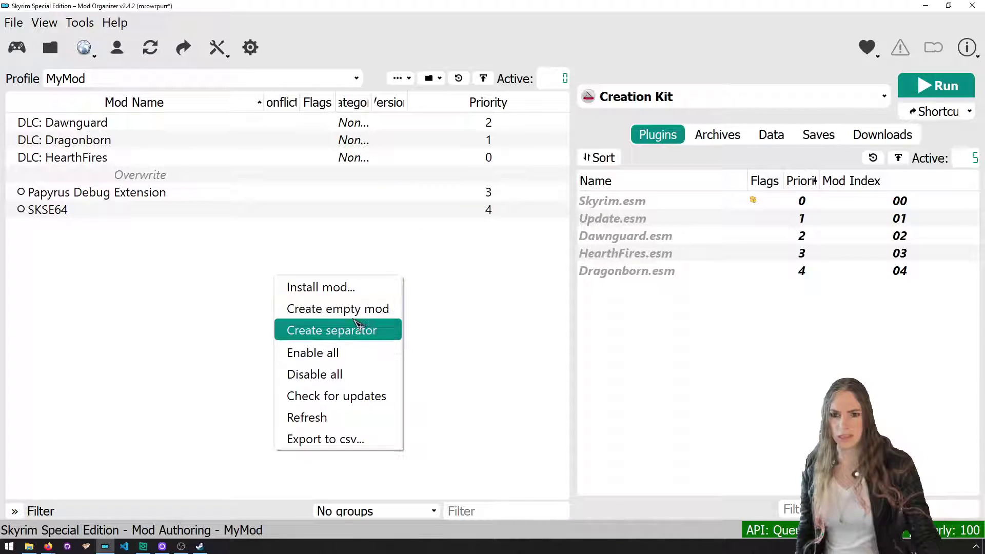
click(216, 300)
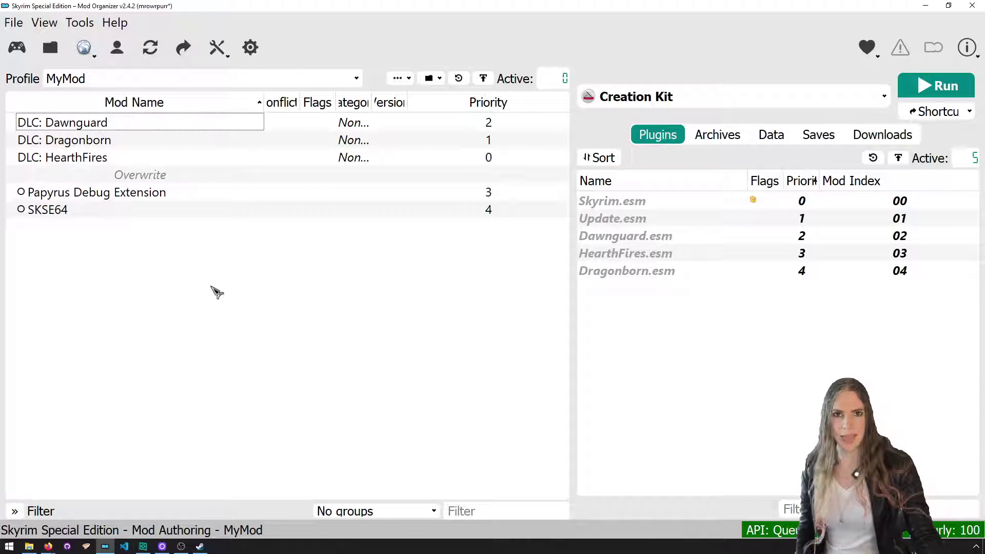
click(250, 48)
click(422, 145)
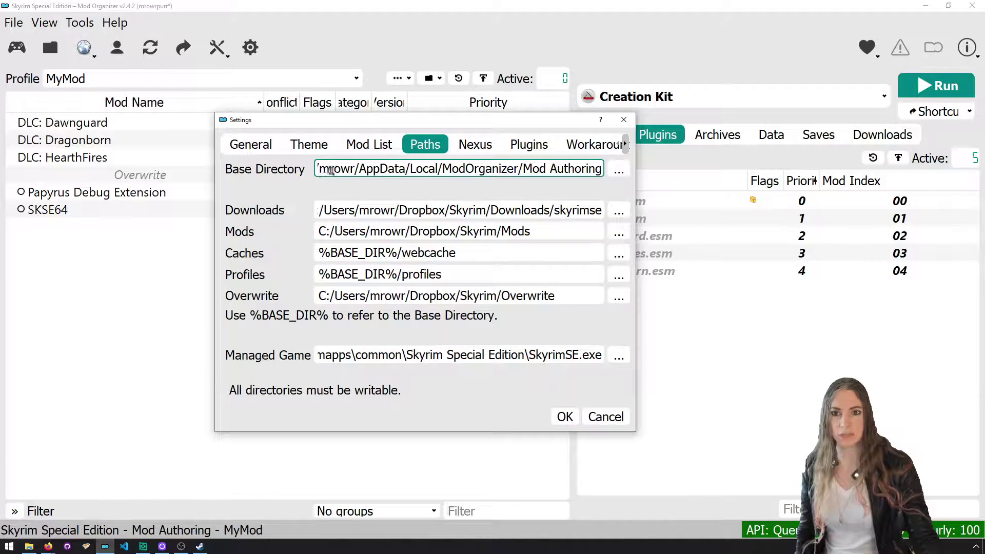
drag(532, 232, 304, 230)
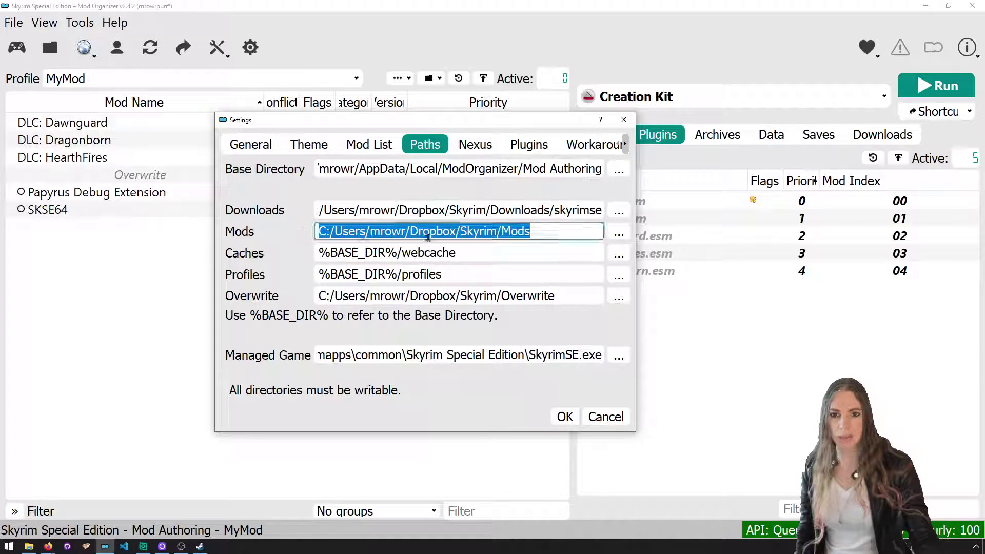
click(615, 414)
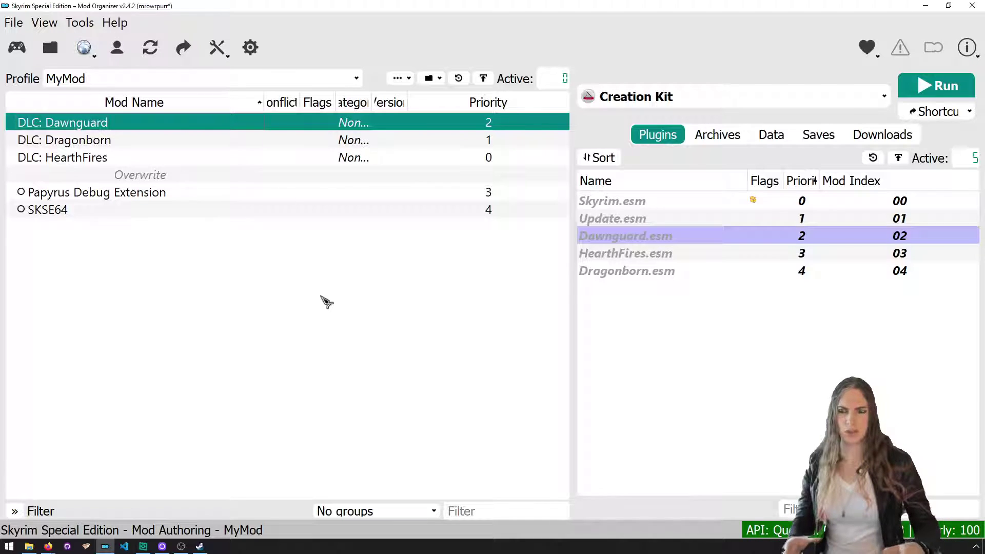
Switch to File Explorer and examine the contents of the Dropbox\Skyrim\Mods folder beside Mod Organizer's mod list
click(36, 544)
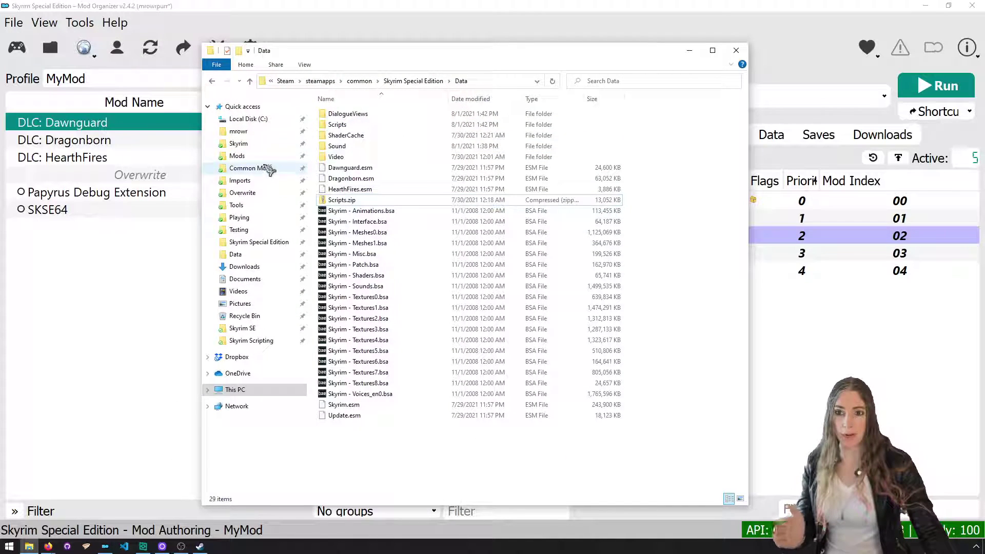
click(264, 156)
drag(418, 174, 326, 110)
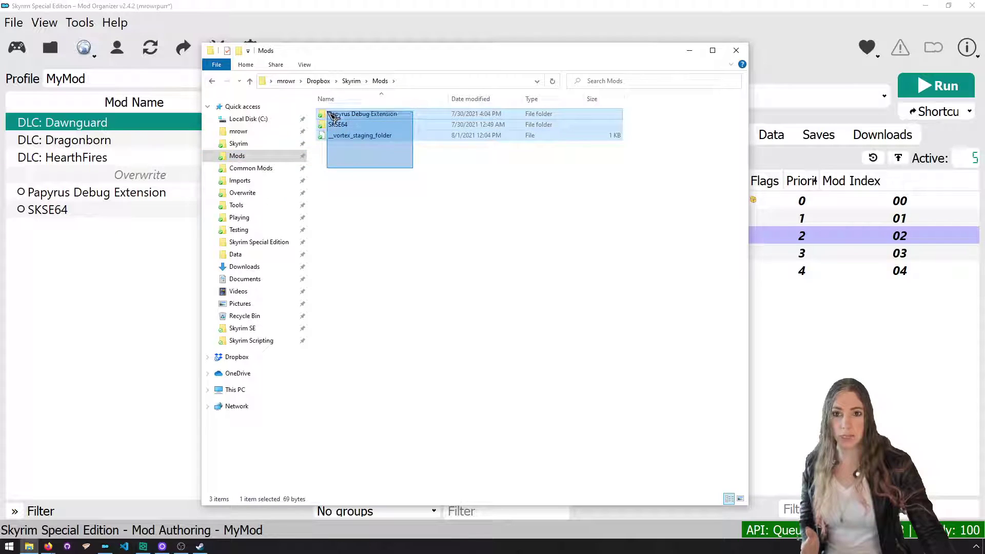
drag(448, 54, 513, 51)
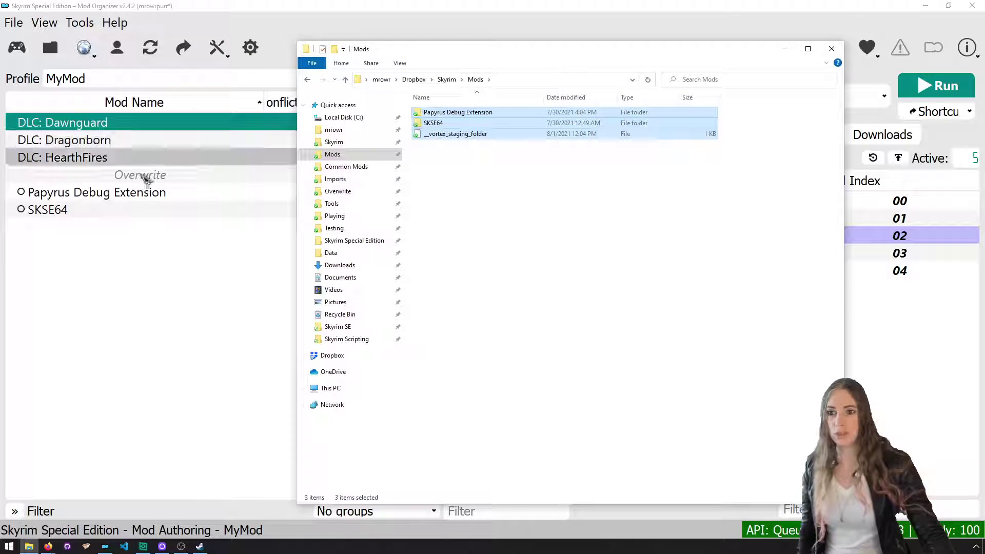
Create an empty mod named MyMod in Mod Organizer
click(290, 244)
right_click(237, 259)
click(294, 288)
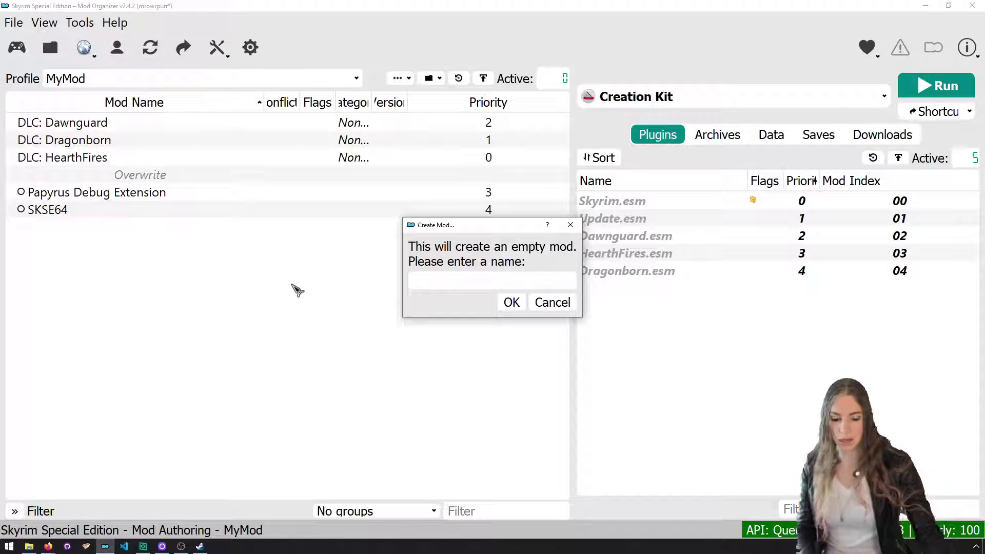
text(MyMod)
key(Return)
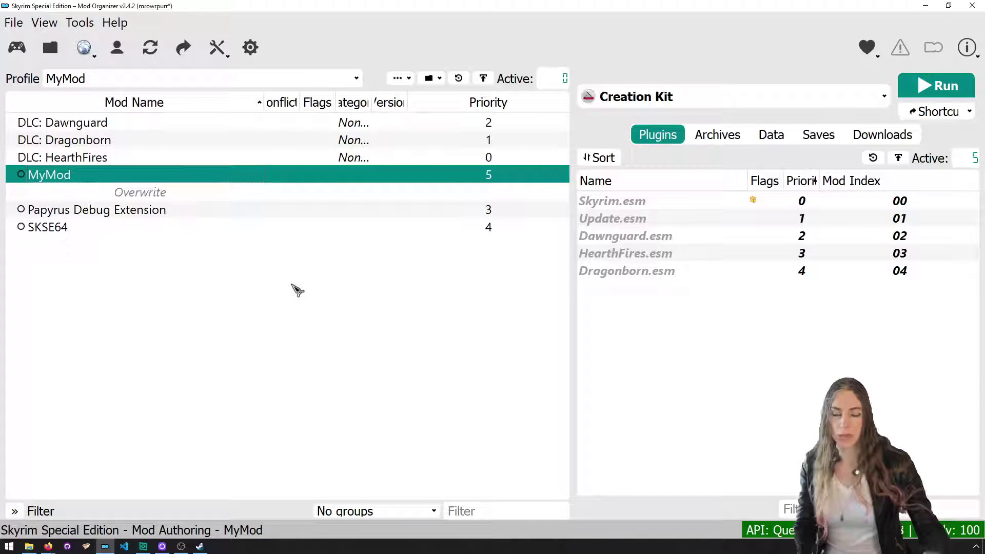
Look inside the new MyMod folder under Mods in File Explorer and return to Mod Organizer
key(alt+Tab)
click(505, 222)
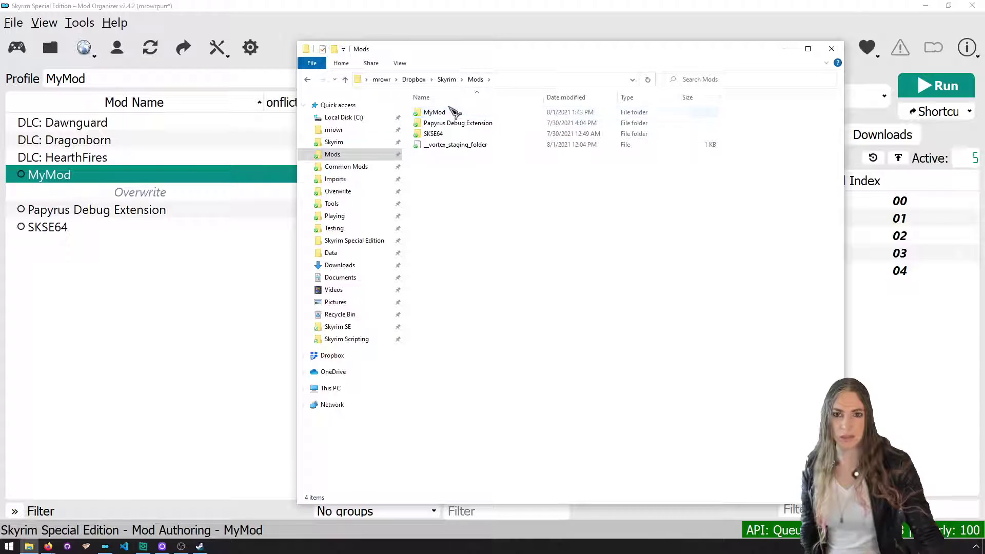
double_click(456, 113)
drag(528, 54, 485, 54)
click(207, 280)
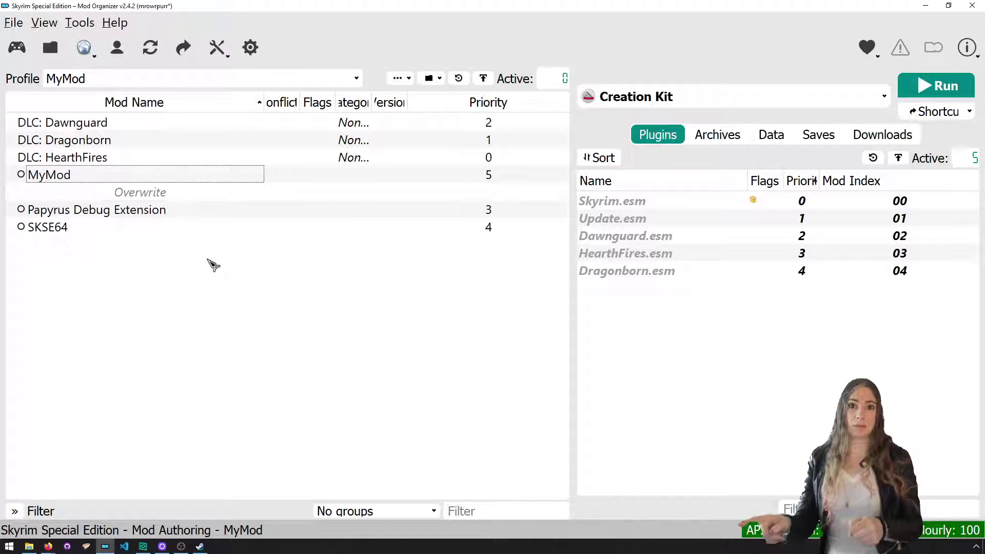
Configure the Creation Kit executable to create files in the MyMod mod instead of overwrite
click(698, 97)
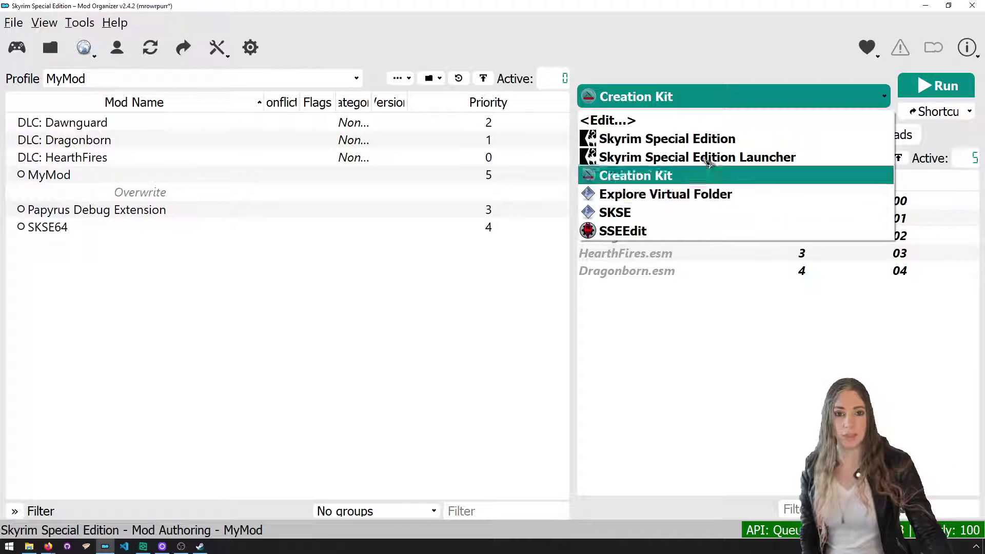
click(718, 126)
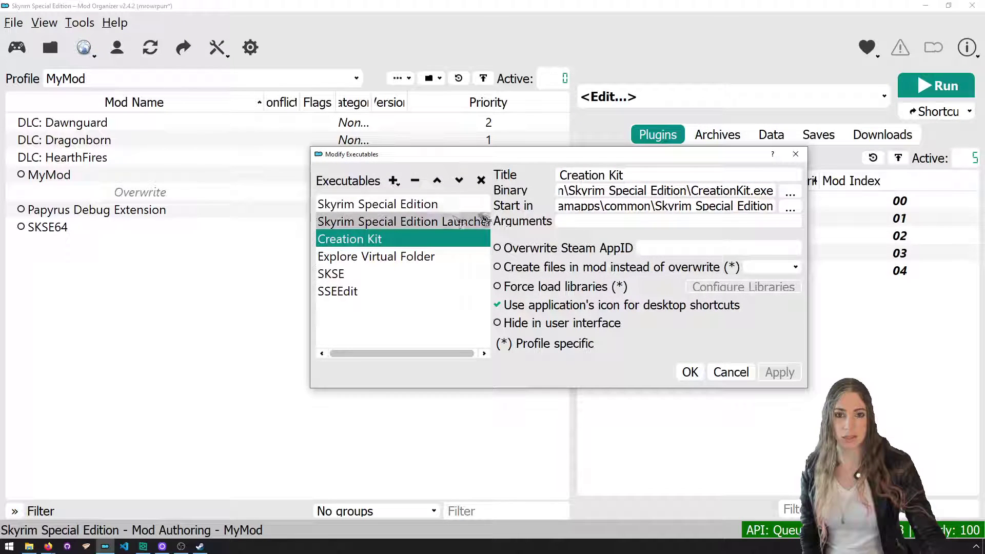
click(434, 221)
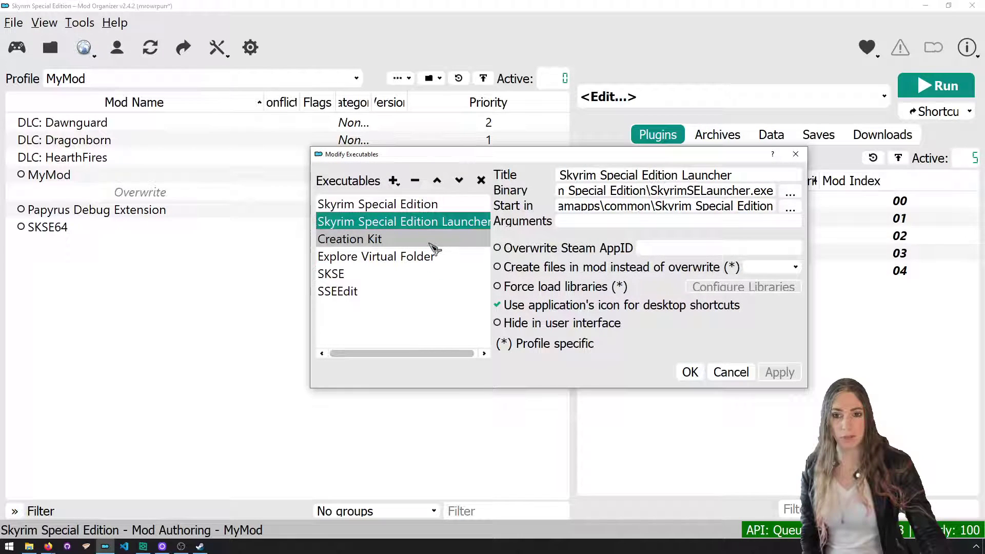
click(434, 241)
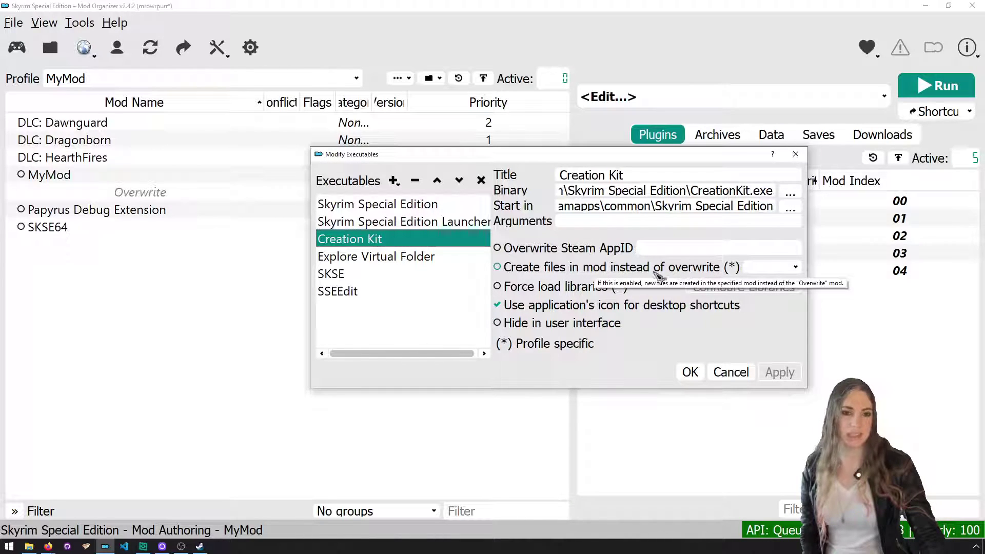
click(564, 274)
click(795, 267)
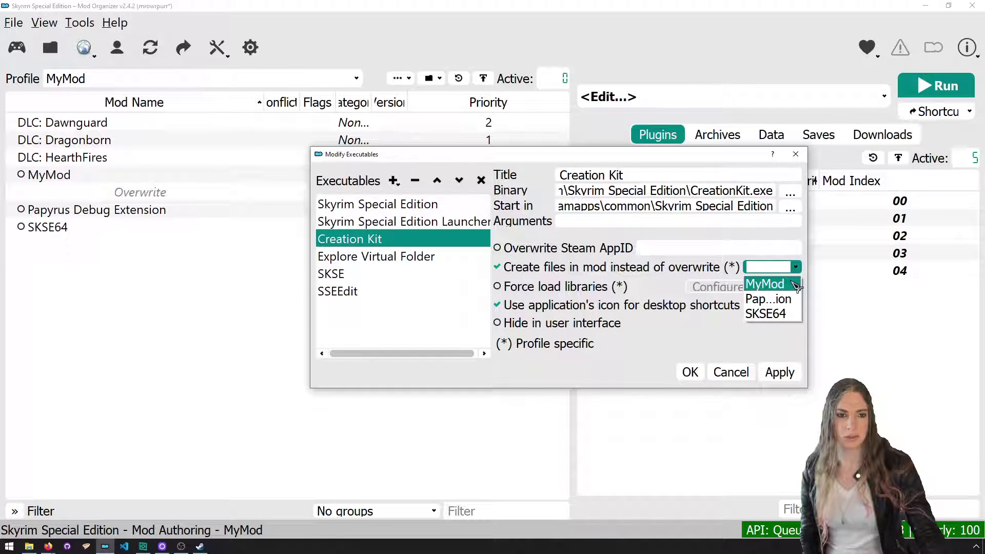
click(769, 284)
click(701, 370)
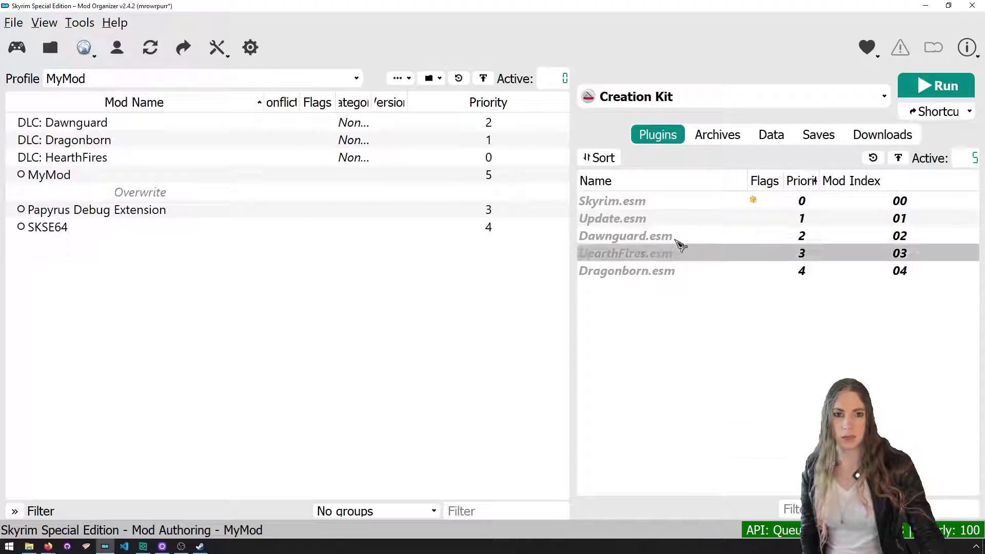
Enable MyMod in the mod list and run the Creation Kit through Mod Organizer
click(942, 95)
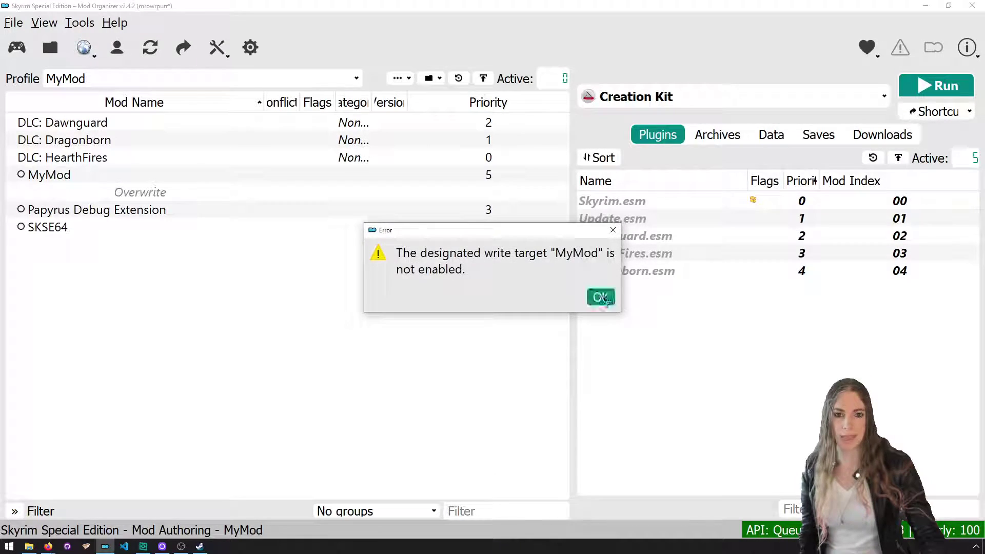
click(595, 296)
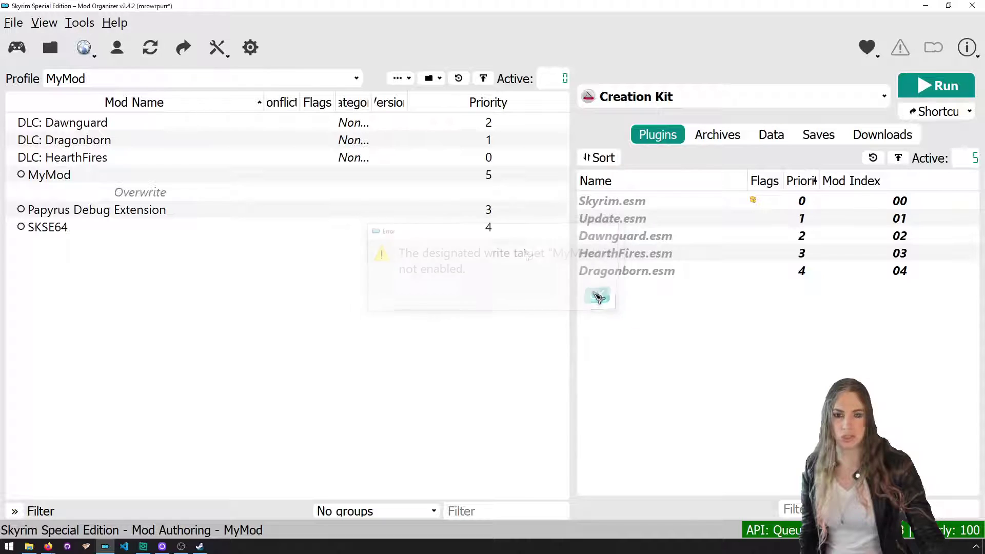
click(21, 175)
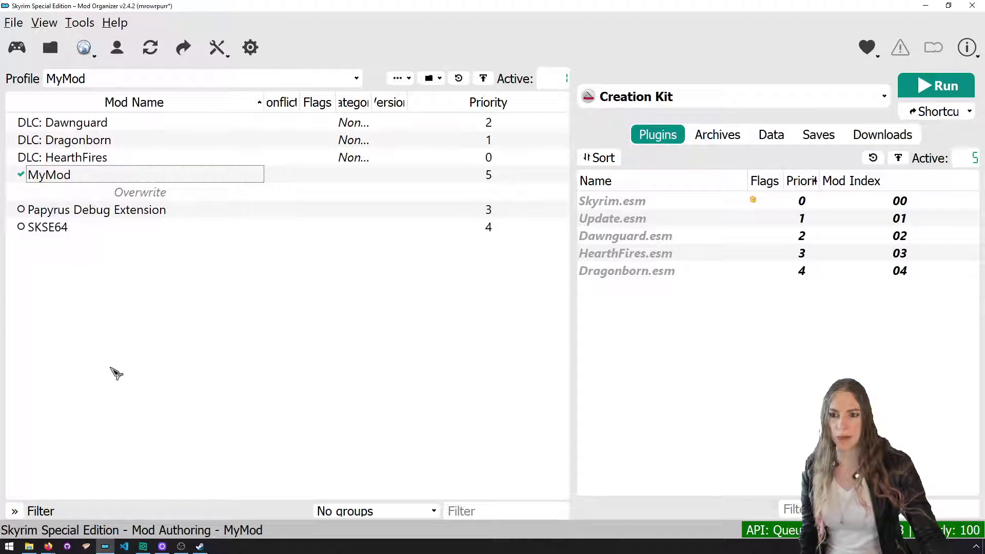
click(936, 86)
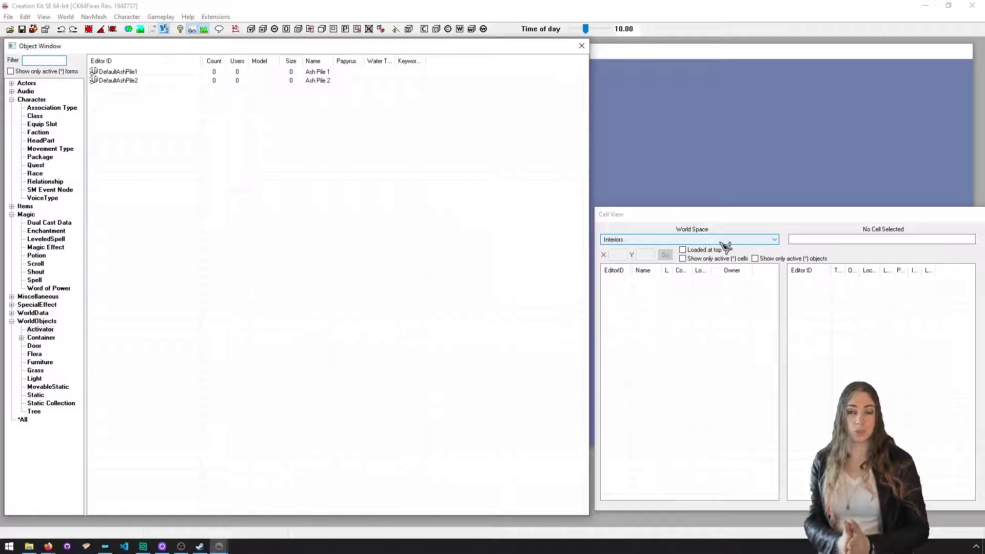
Save the plugin in the data folder as MyMod
click(23, 30)
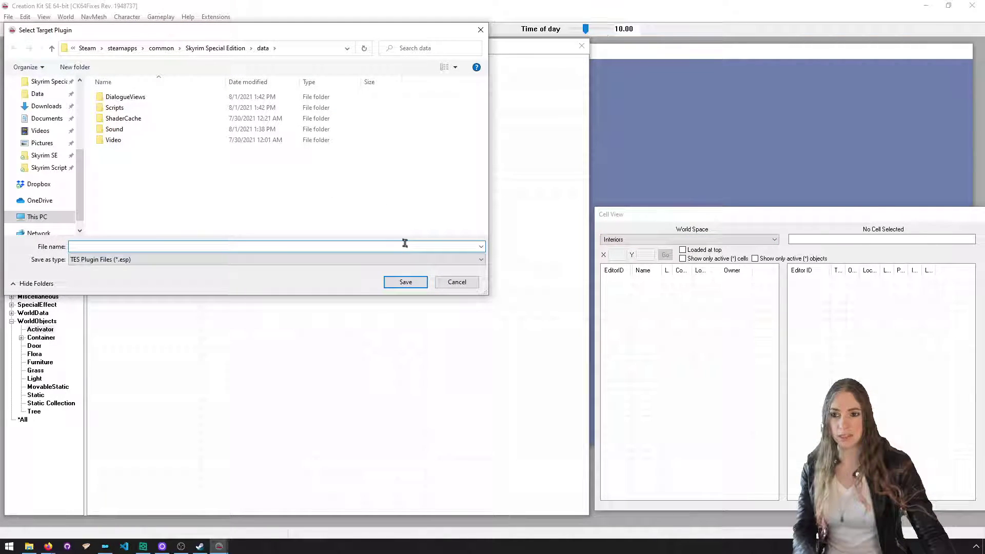
text(MyMod)
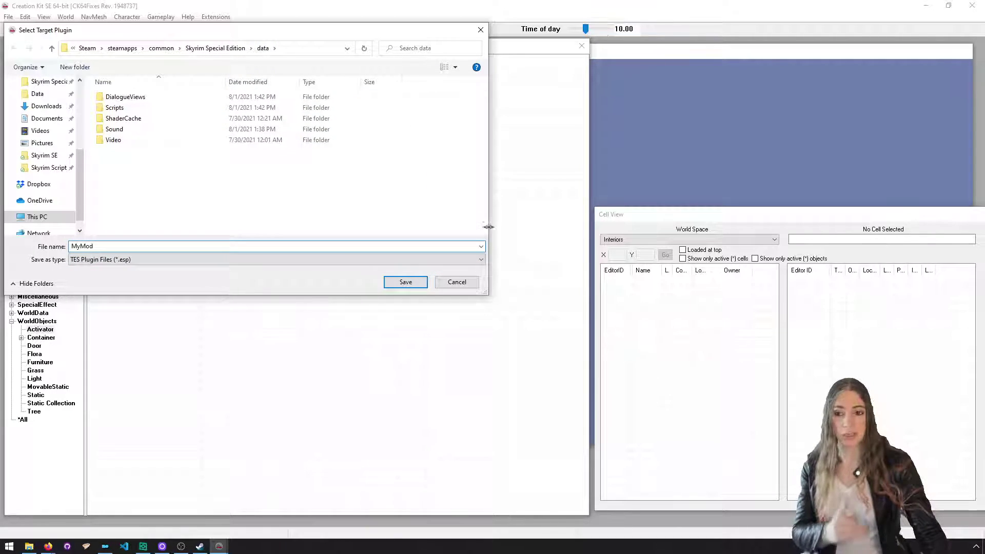
click(405, 281)
Compare the MyMod mod folder with Skyrim Special Edition's Data folder in File Explorer to check where the plugin was saved
click(30, 546)
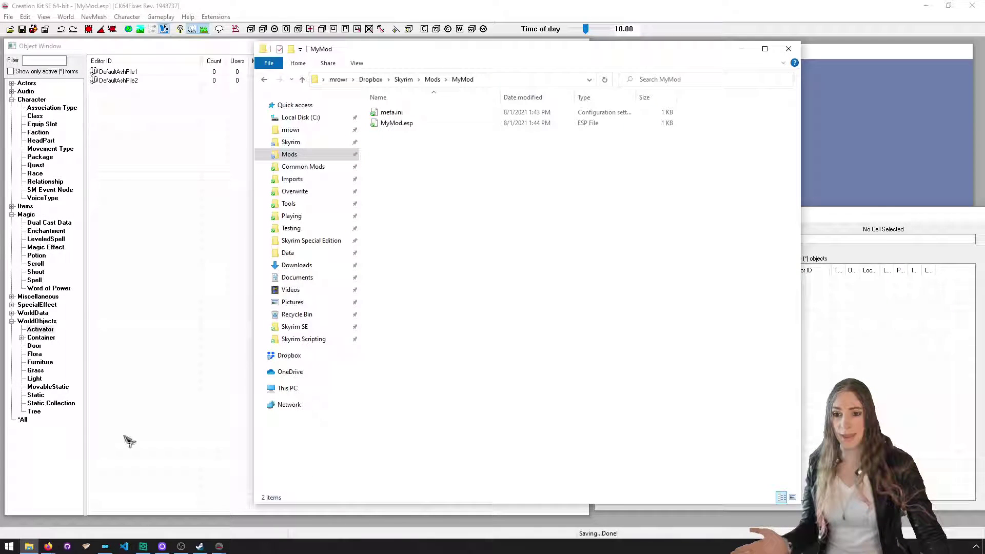
click(318, 241)
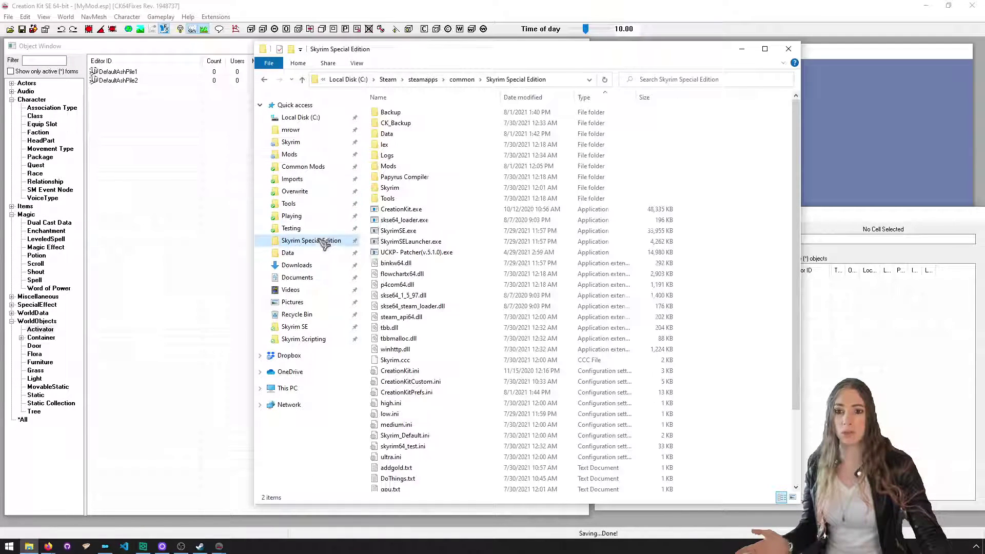
double_click(429, 133)
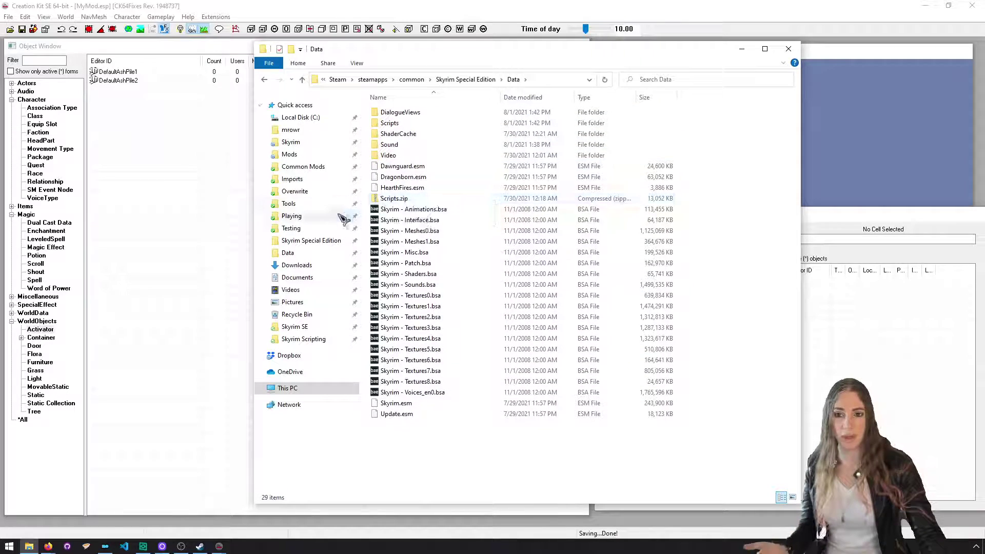
click(315, 154)
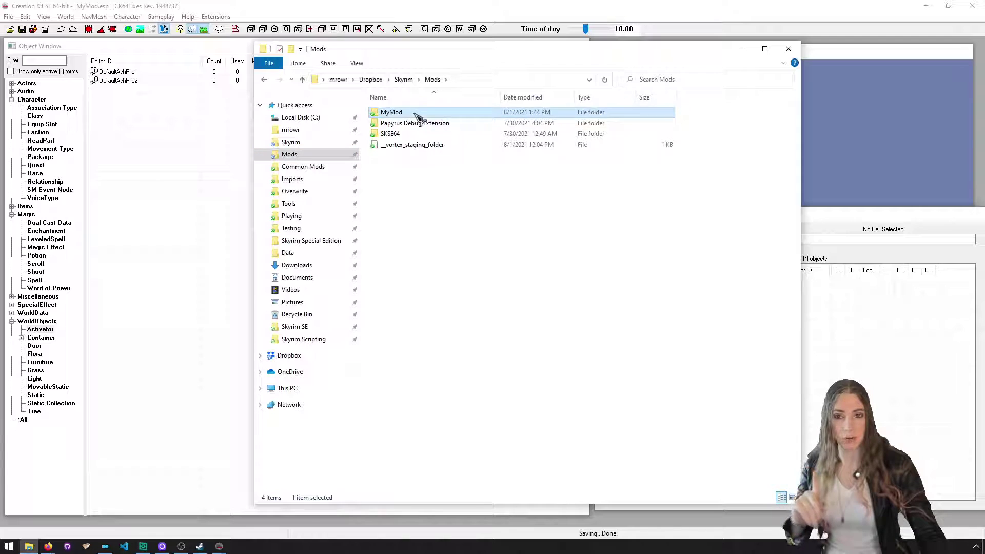
double_click(417, 113)
click(421, 124)
drag(554, 54, 508, 57)
click(521, 240)
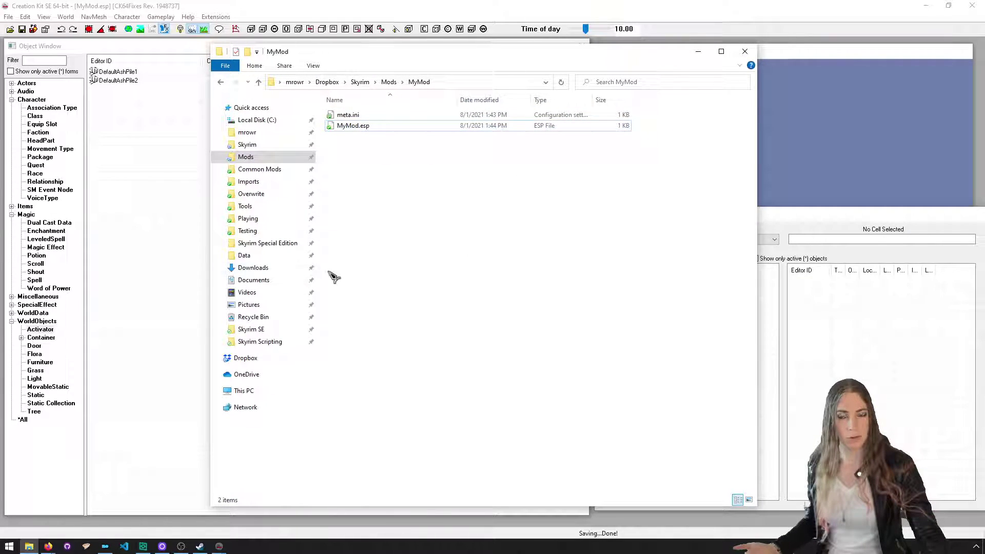
Switch to the Creation Kit and load Skyrim.esm with MyMod.esp as the active file
click(139, 156)
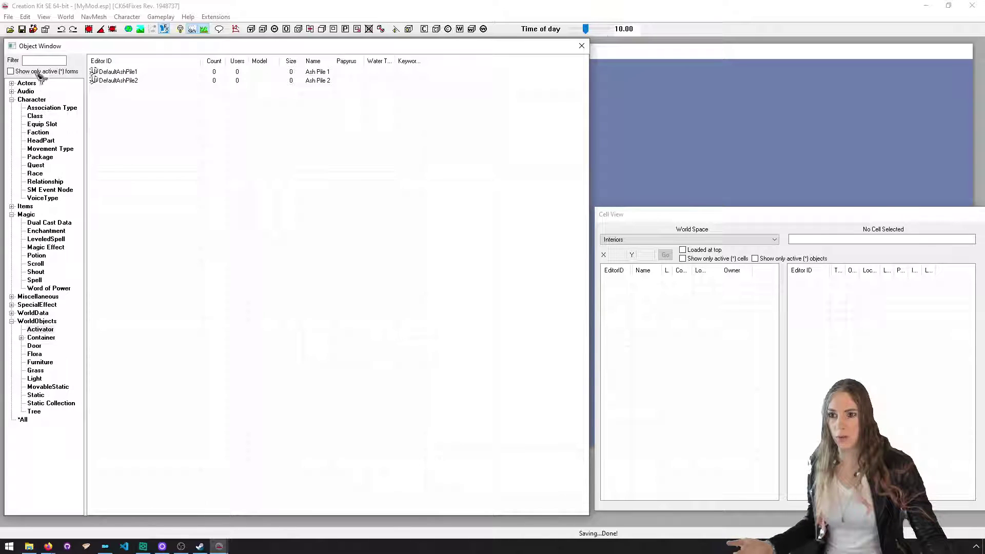
click(10, 29)
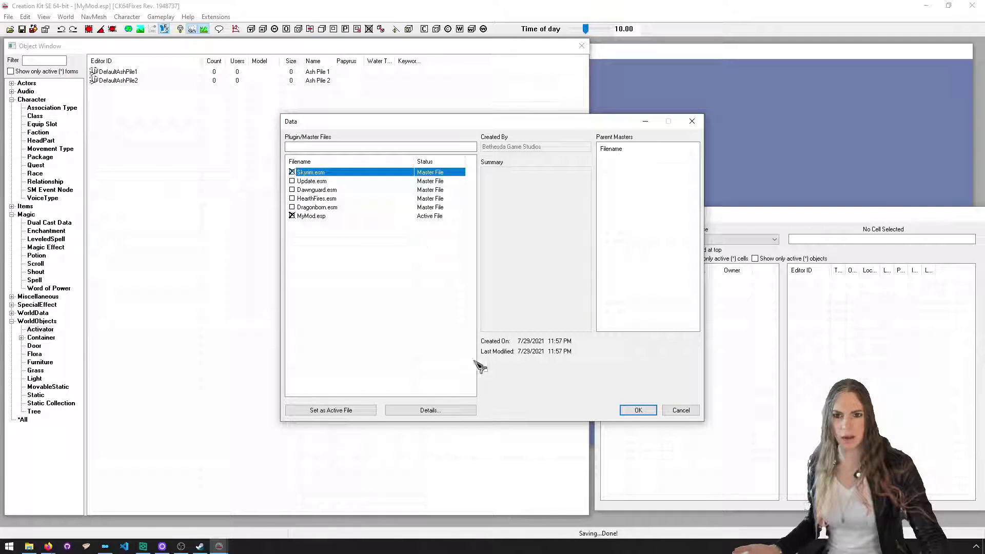
click(622, 412)
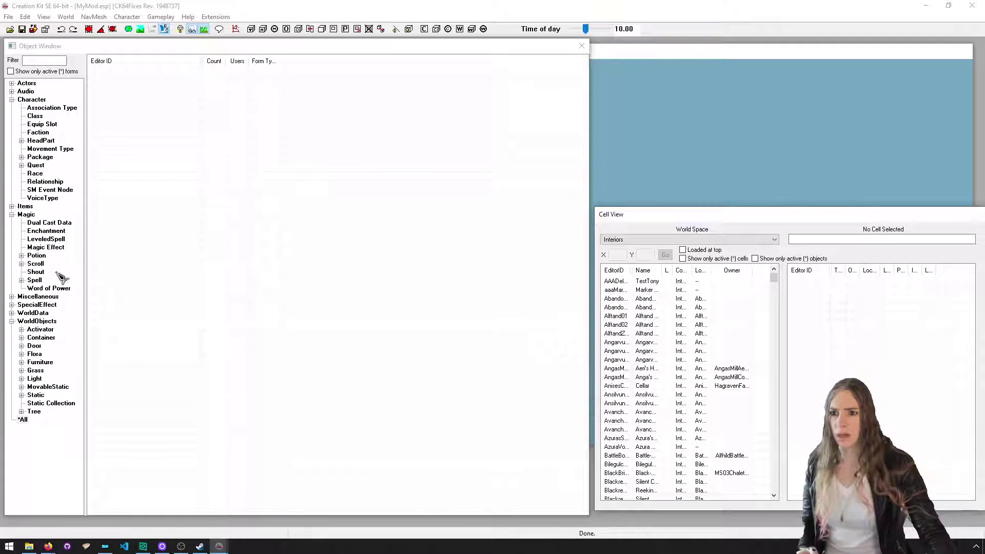
Create a new quest with the ID MyModQuest
click(36, 165)
right_click(303, 149)
click(317, 154)
click(279, 117)
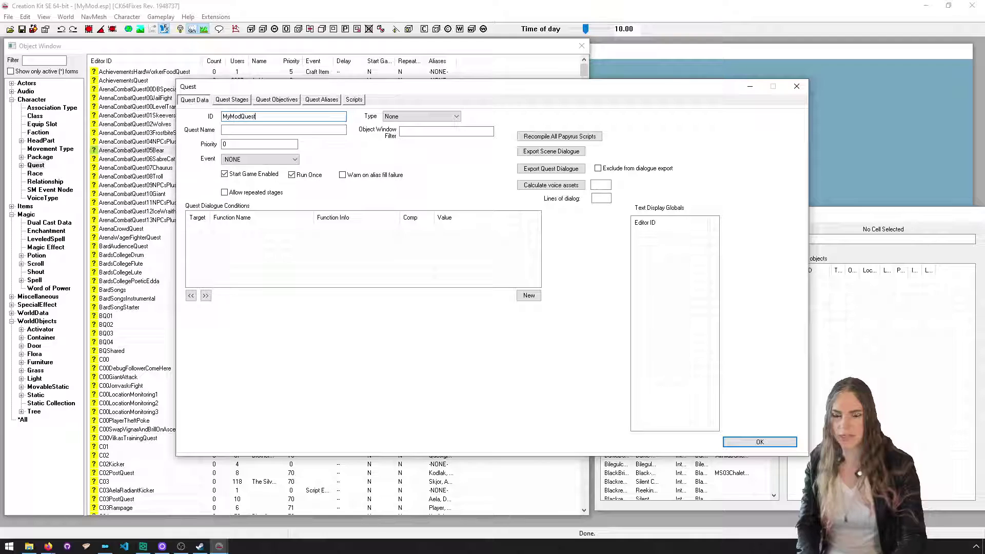
click(790, 441)
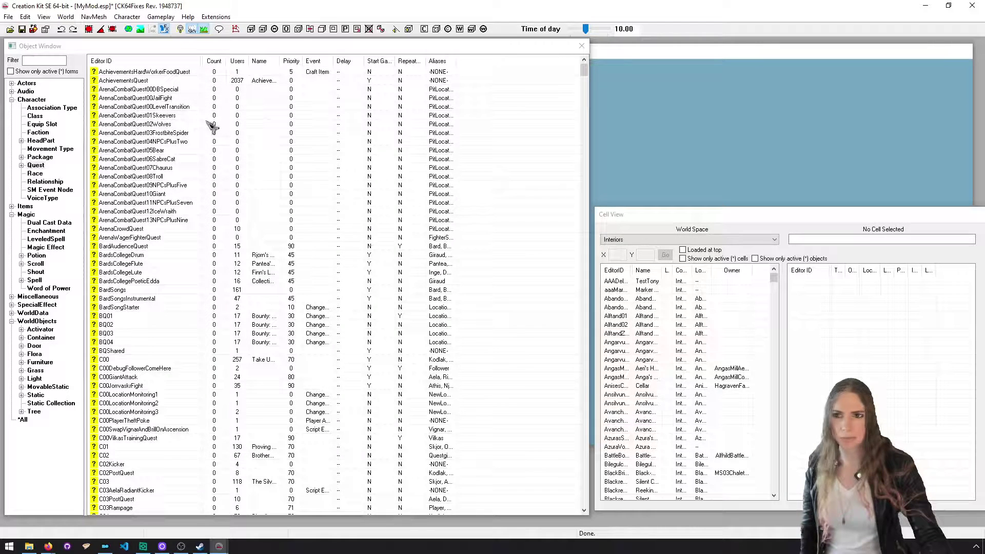
Filter the objects by mymod, open MyModQuest and add a new script named MyModScript1 to it
click(59, 63)
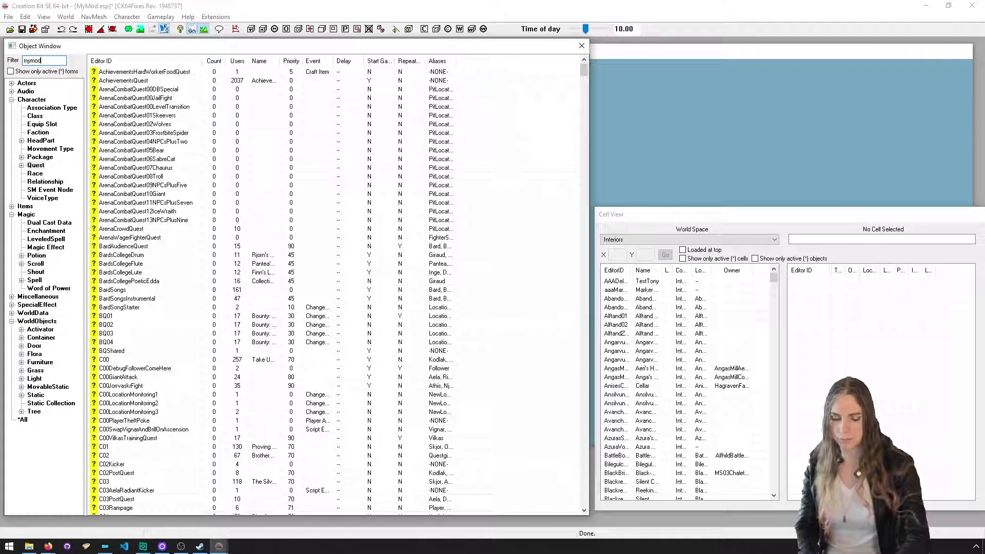
double_click(135, 72)
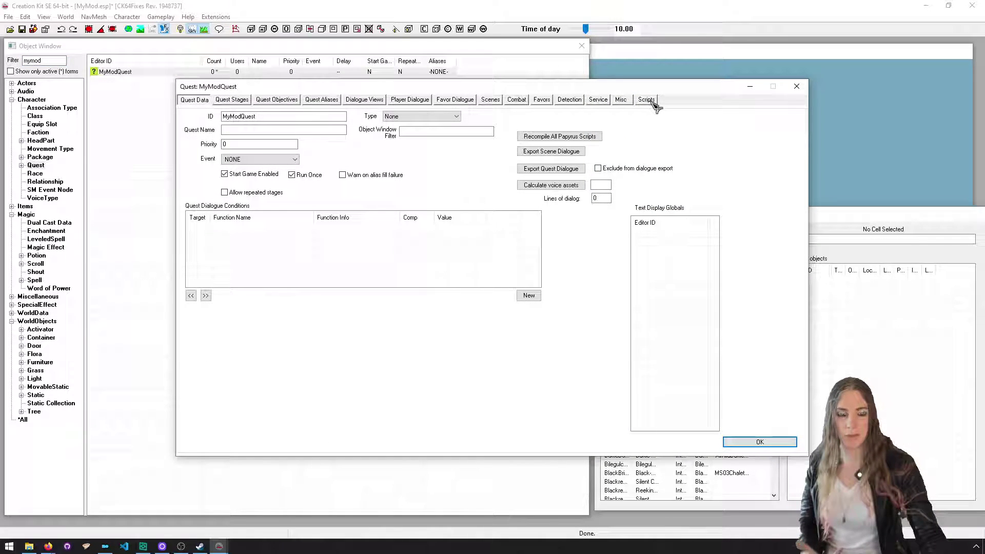
click(647, 100)
click(342, 122)
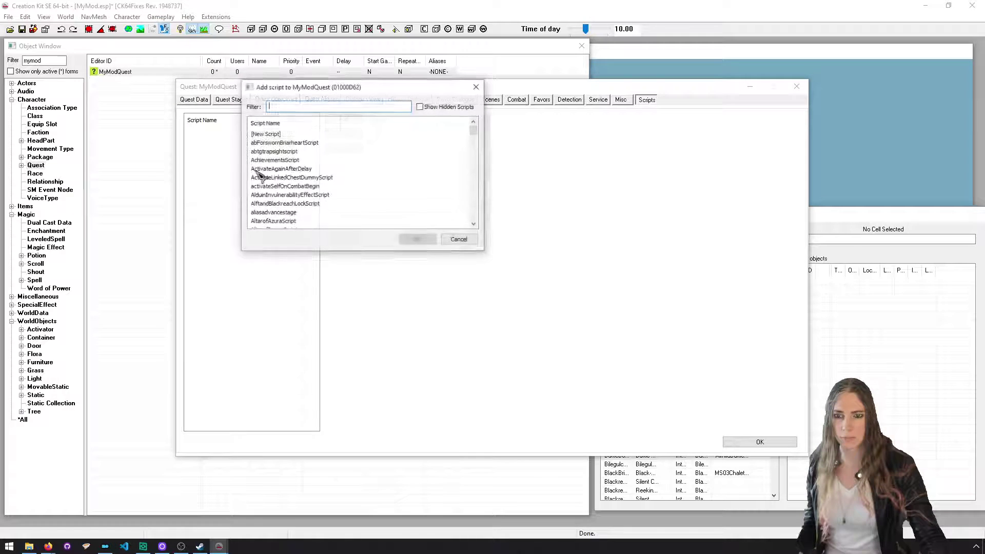
double_click(261, 135)
double_click(298, 123)
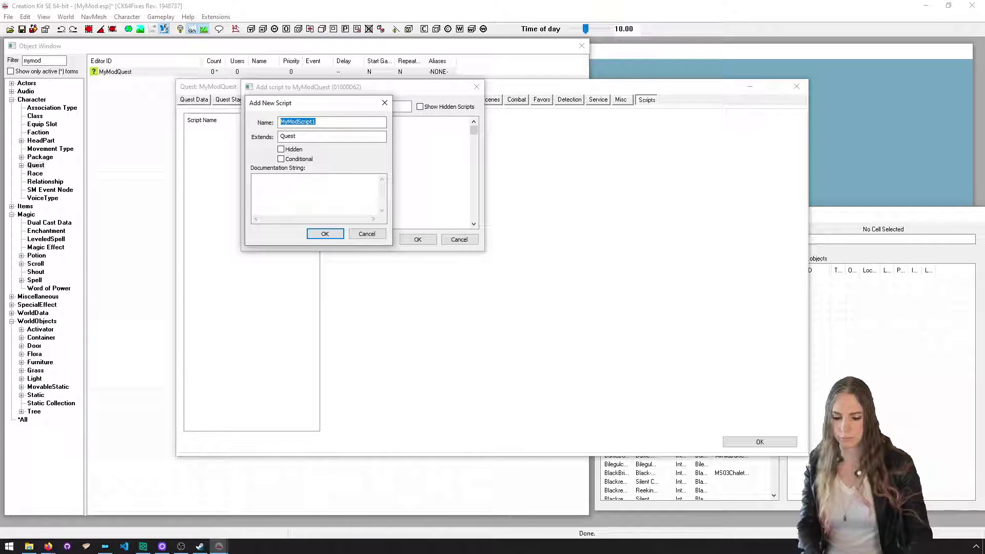
key(Escape)
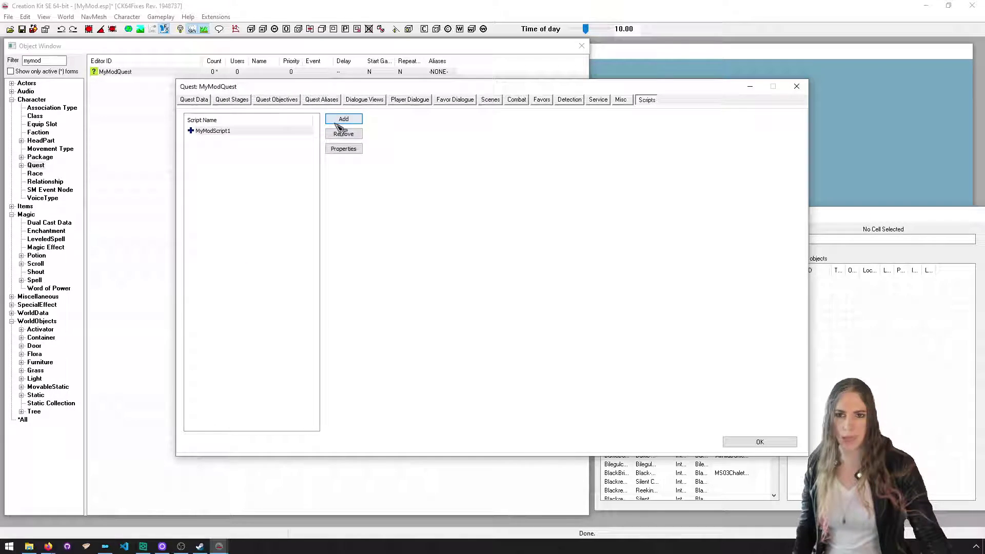
Add a second new script named MyModScript2 to MyModQuest
click(343, 120)
double_click(285, 134)
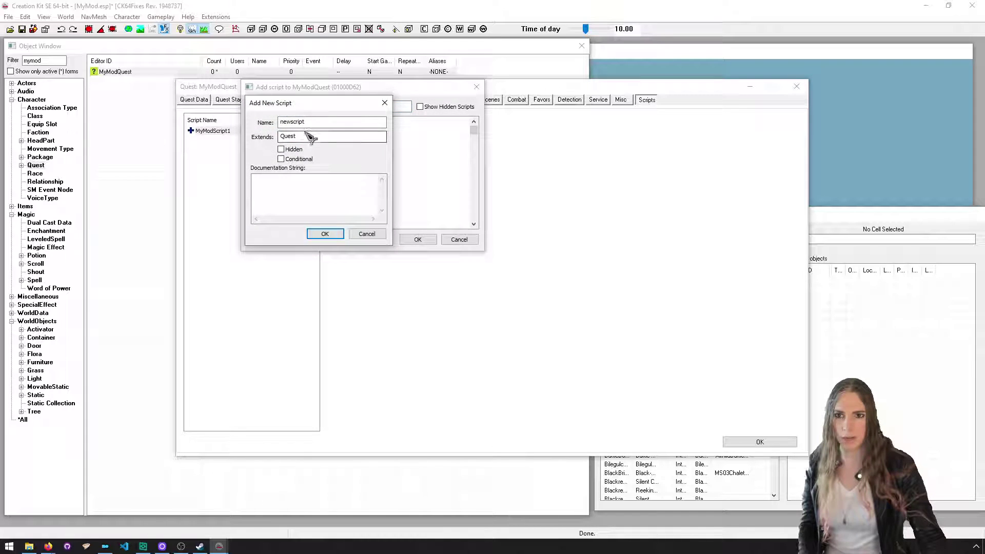
key(Return)
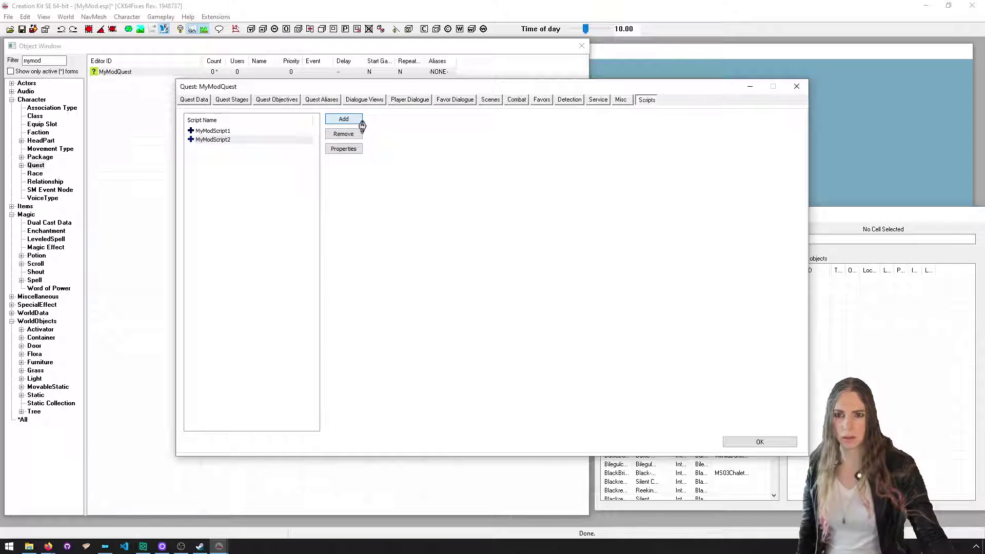
Add a third new script named MyModScript3 to MyModQuest, accept the quest and save the plugin
click(353, 120)
double_click(285, 134)
double_click(348, 118)
text(MyModScript1)
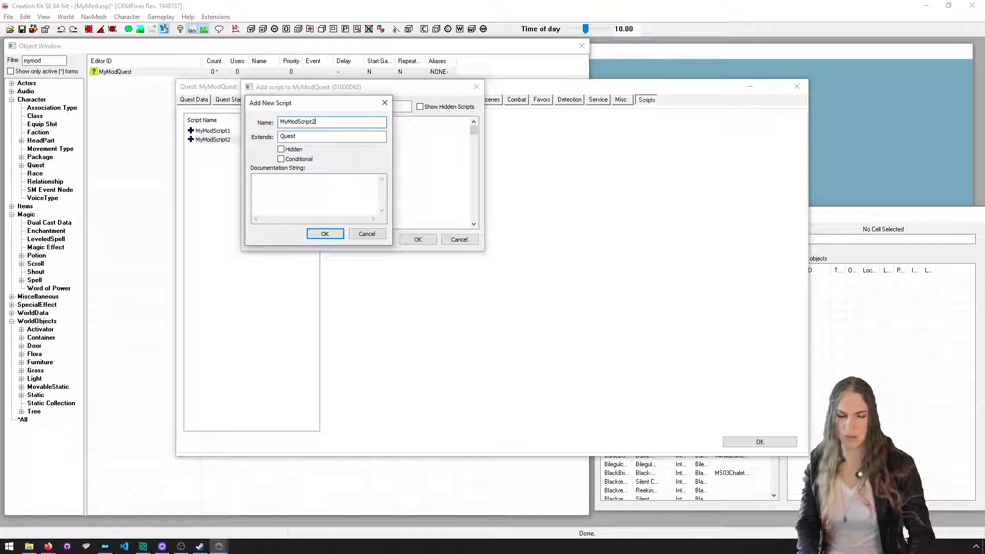
click(336, 235)
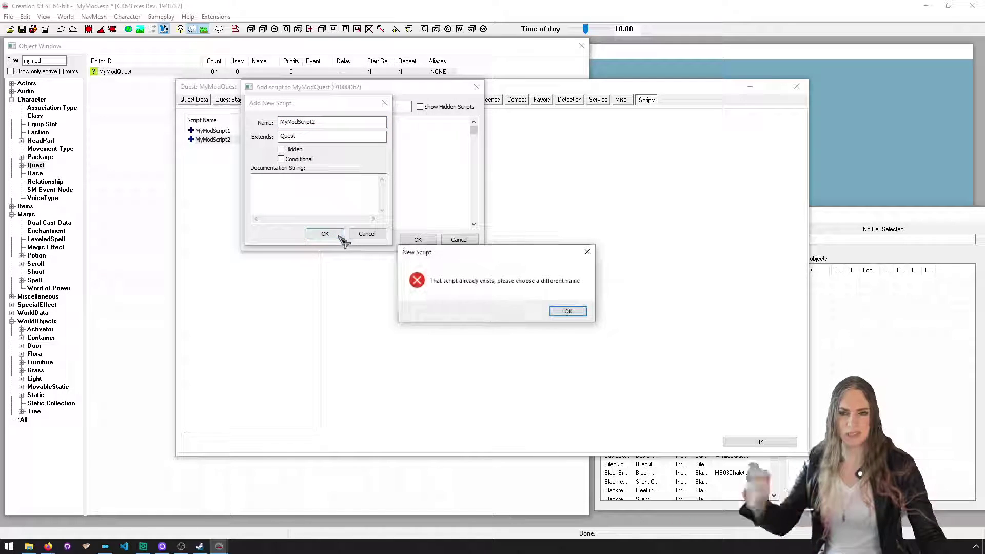
click(568, 311)
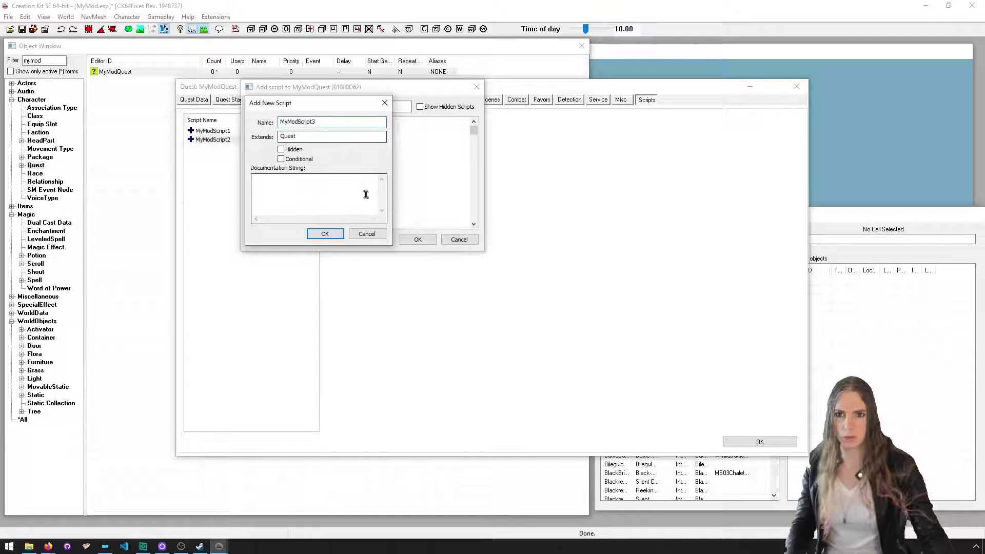
click(338, 235)
click(408, 237)
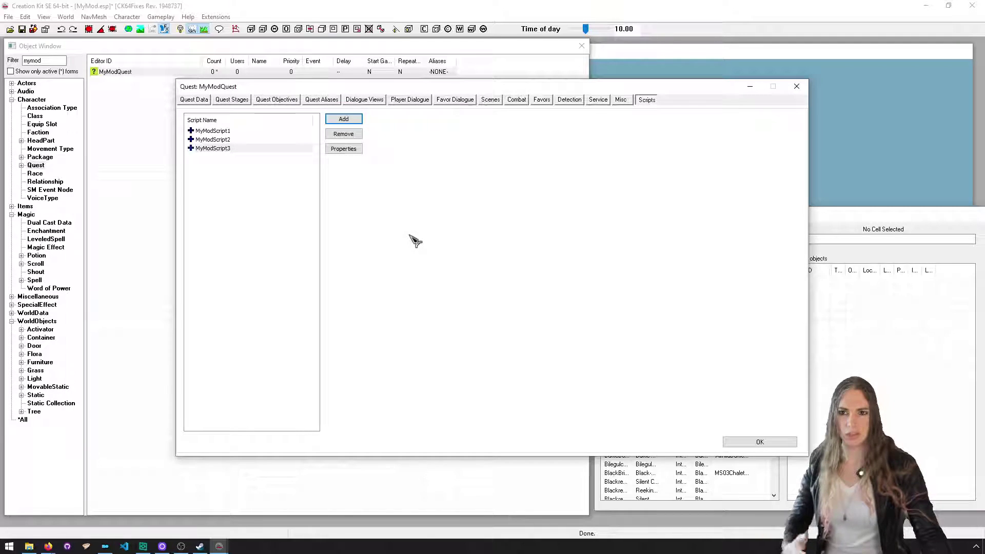
click(725, 441)
click(22, 29)
Check the Scripts folder inside Skyrim Special Edition's Data folder for new script files in File Explorer
click(36, 547)
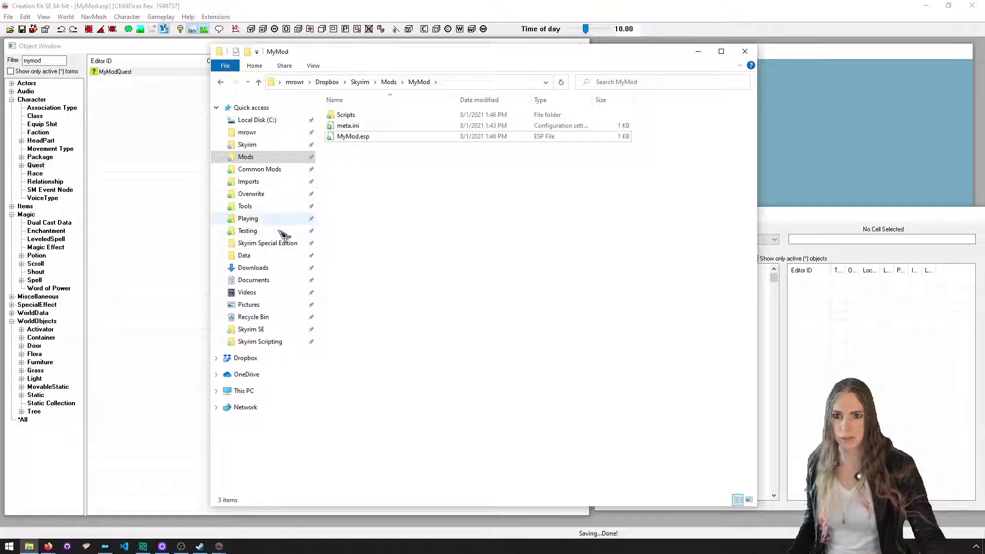
click(281, 255)
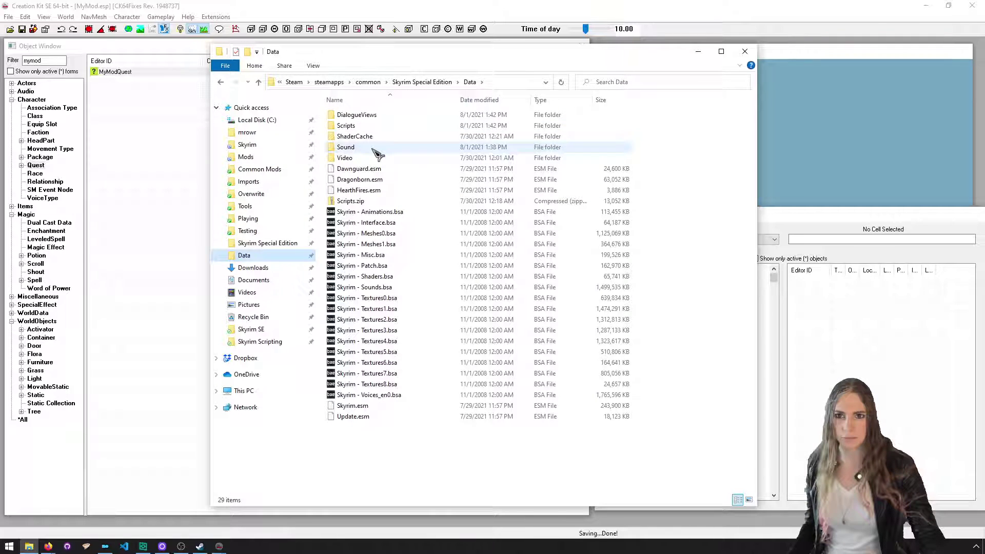
double_click(393, 126)
drag(406, 164, 334, 106)
click(415, 197)
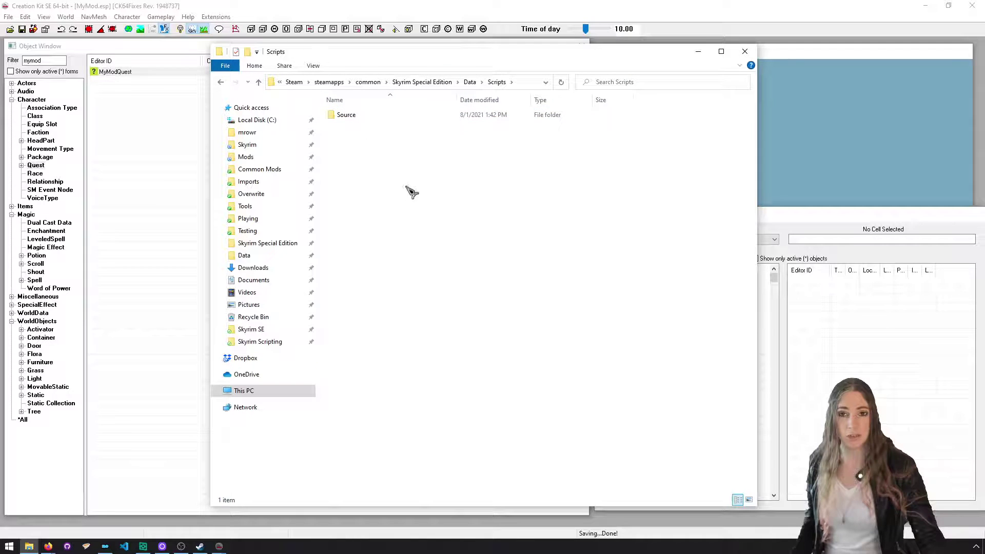
Examine the Scripts folder and its subfolder in the MyMod mod folder and return to MyMod
click(279, 156)
double_click(383, 116)
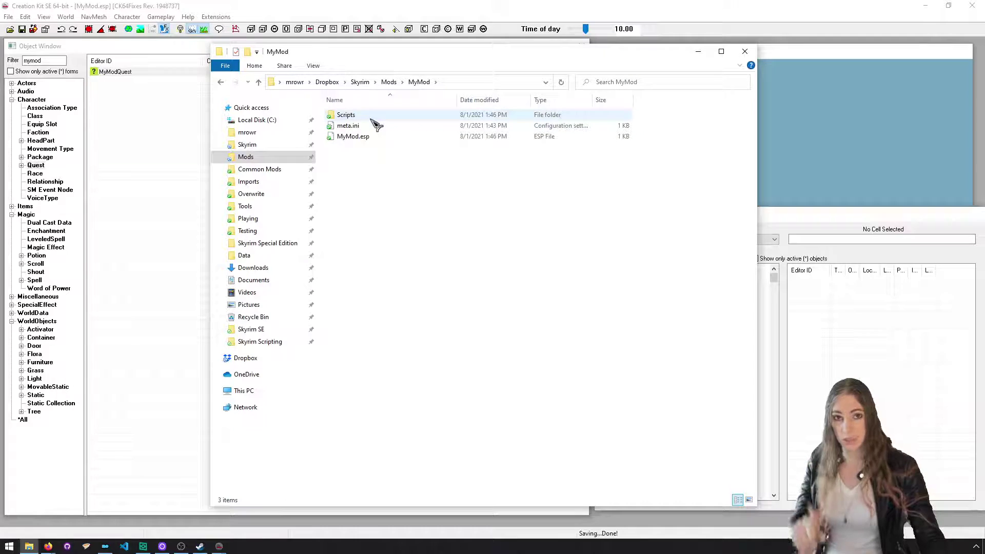
double_click(373, 118)
drag(394, 201, 367, 132)
double_click(359, 115)
drag(407, 179, 330, 103)
click(472, 176)
click(425, 85)
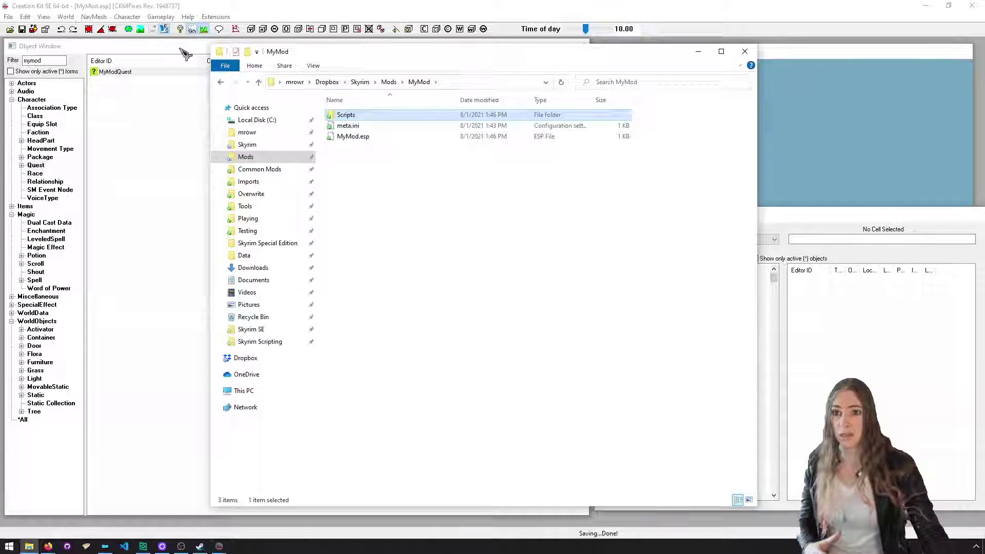
Add a dialogue view with the ID MyModQuestDV1 to MyModQuest in the Creation Kit and accept the quest
click(186, 48)
double_click(125, 72)
click(365, 100)
right_click(259, 199)
click(275, 204)
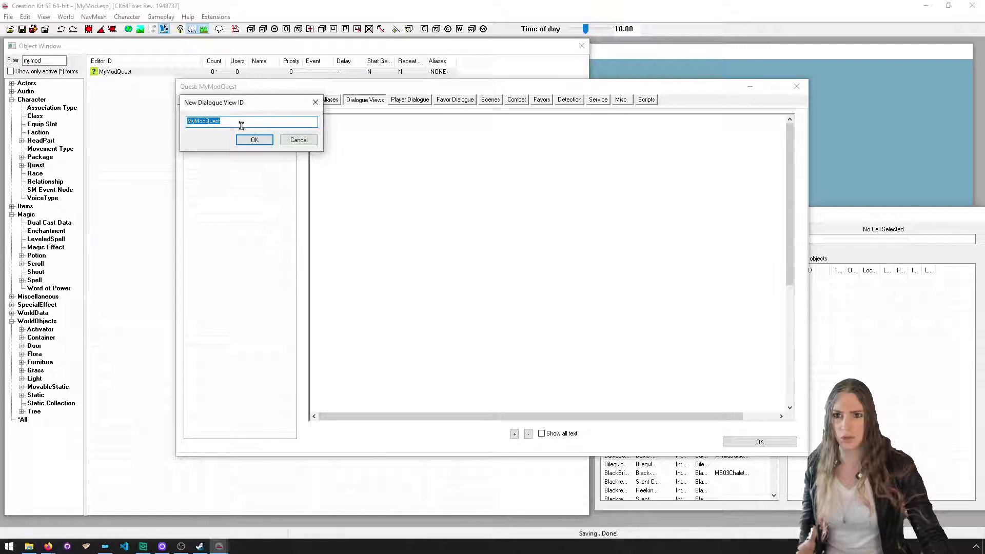
text(DV1)
click(254, 140)
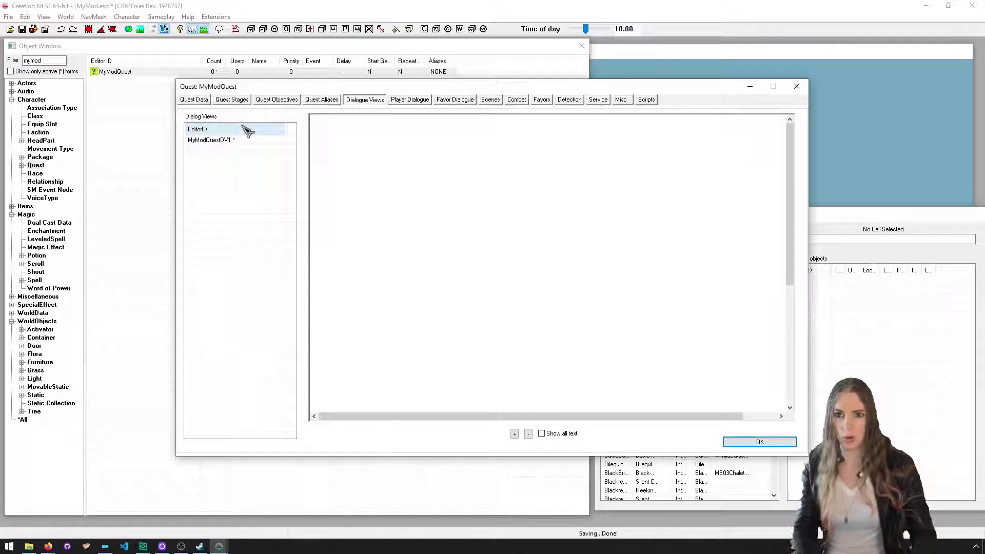
key(alt+Tab)
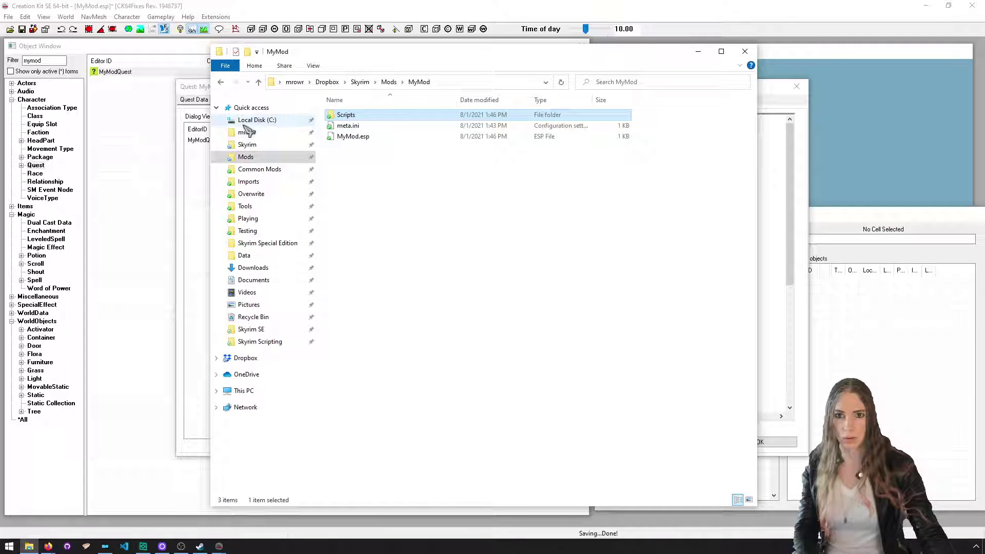
key(alt+Tab)
click(752, 443)
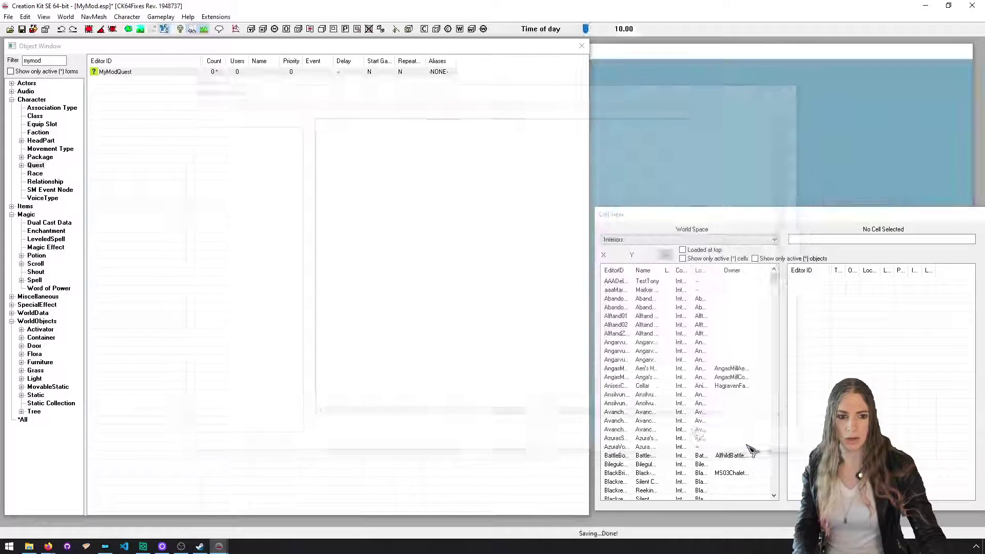
Check the MyMod mod folder in File Explorer for new dialogue view files
key(alt+Tab)
click(354, 207)
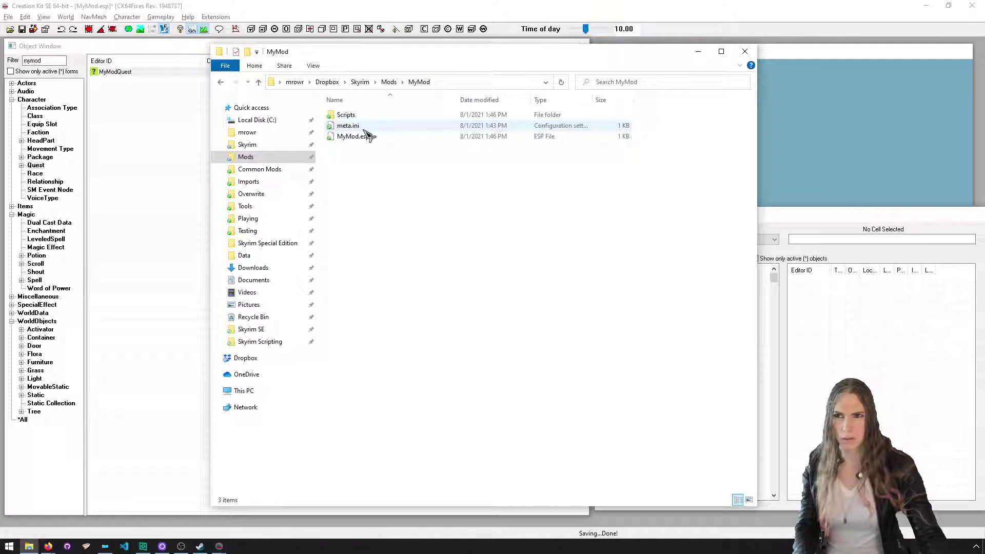
key(alt+Tab)
key(alt+Tab)
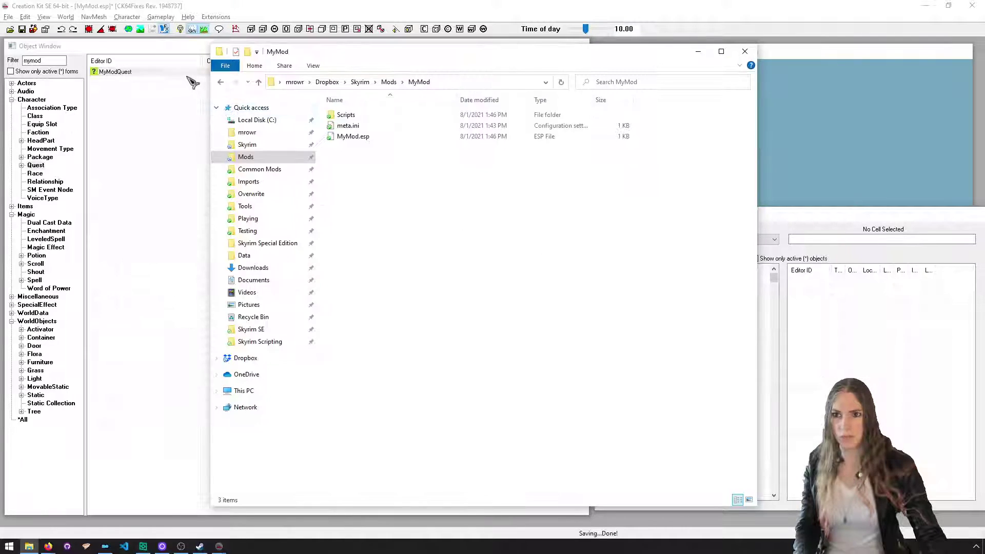
Reopen MyModQuest in the Creation Kit and add a dialogue view with the ID MyModQuestDVBranch1
key(alt+Tab)
double_click(180, 72)
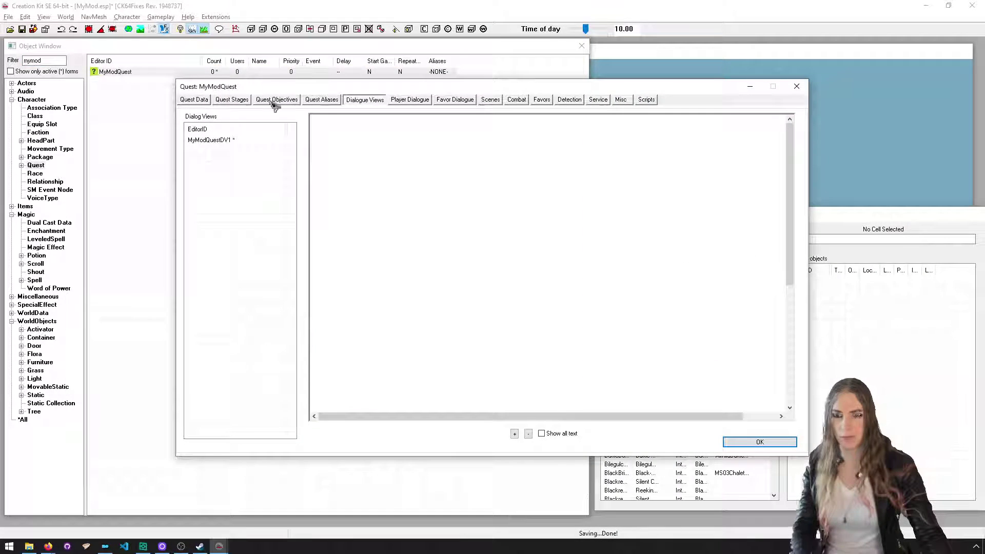
click(258, 142)
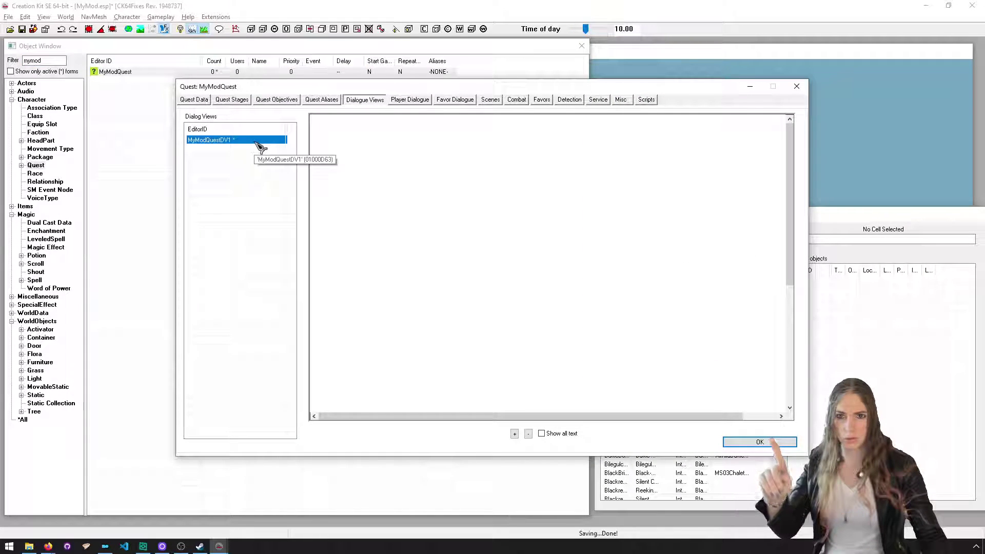
right_click(259, 147)
click(295, 151)
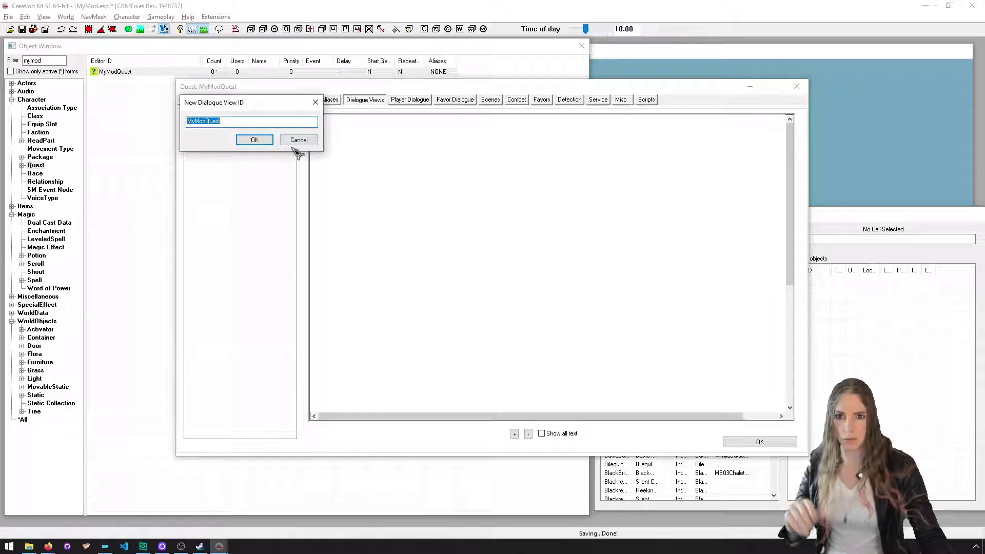
click(269, 119)
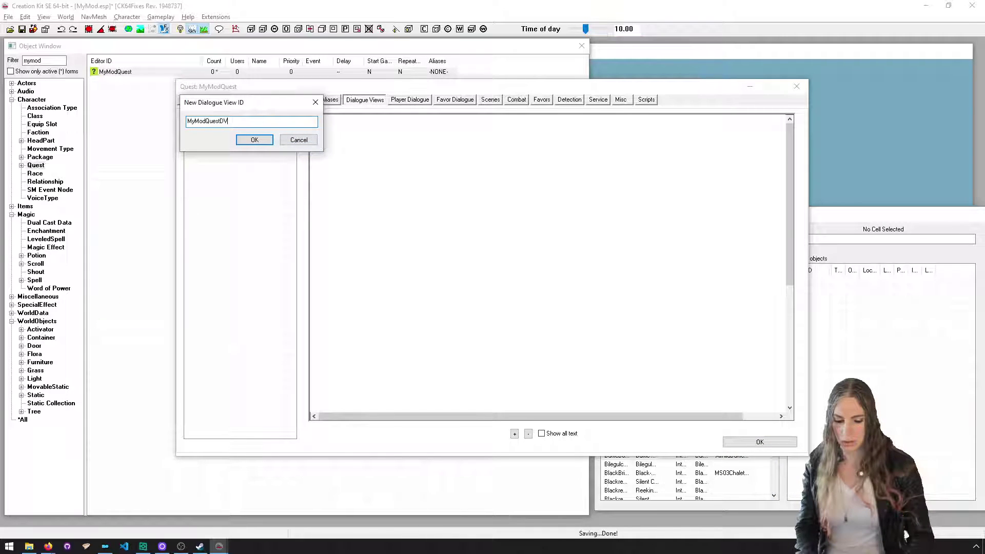
text(DVBranch1)
key(Return)
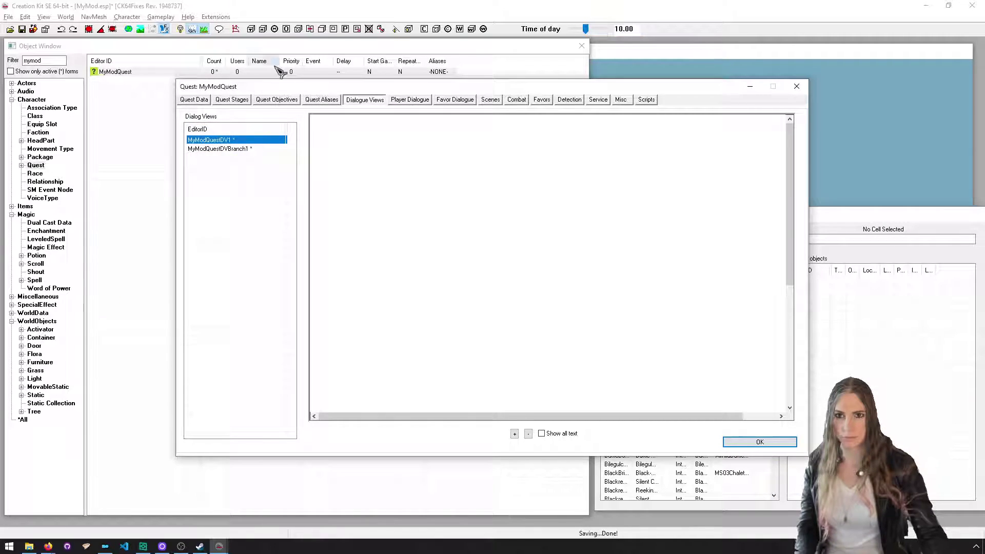
Create a branch with the ID MyModQuestDVBranch2 in the MyModQuestDV1 dialogue view and accept its starting topic
right_click(362, 150)
click(384, 158)
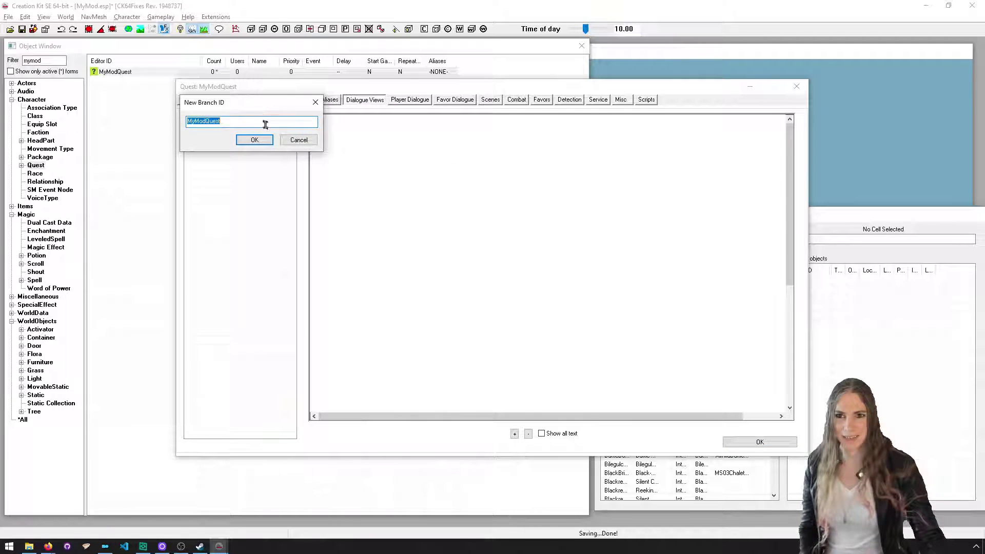
text(DVBranch)
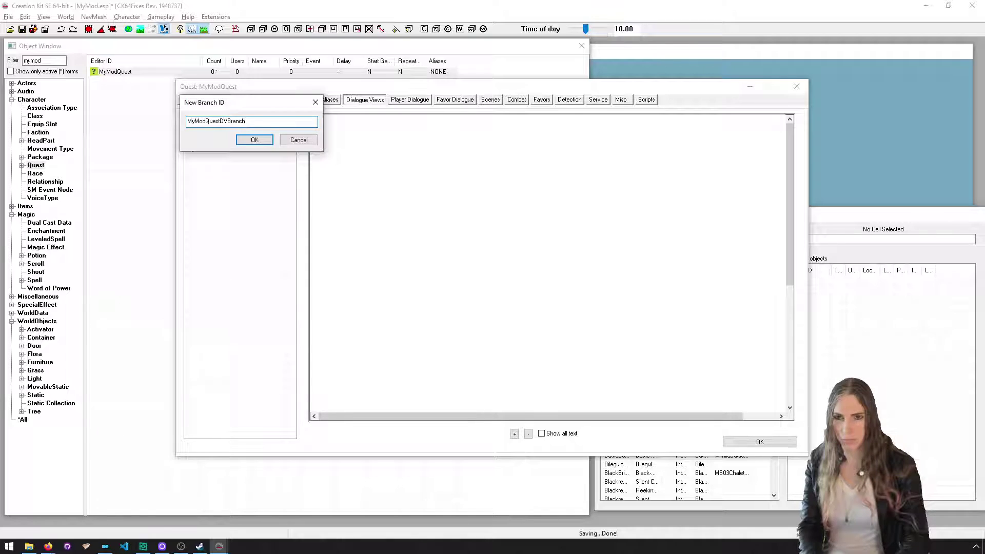
text(2)
key(Return)
click(260, 139)
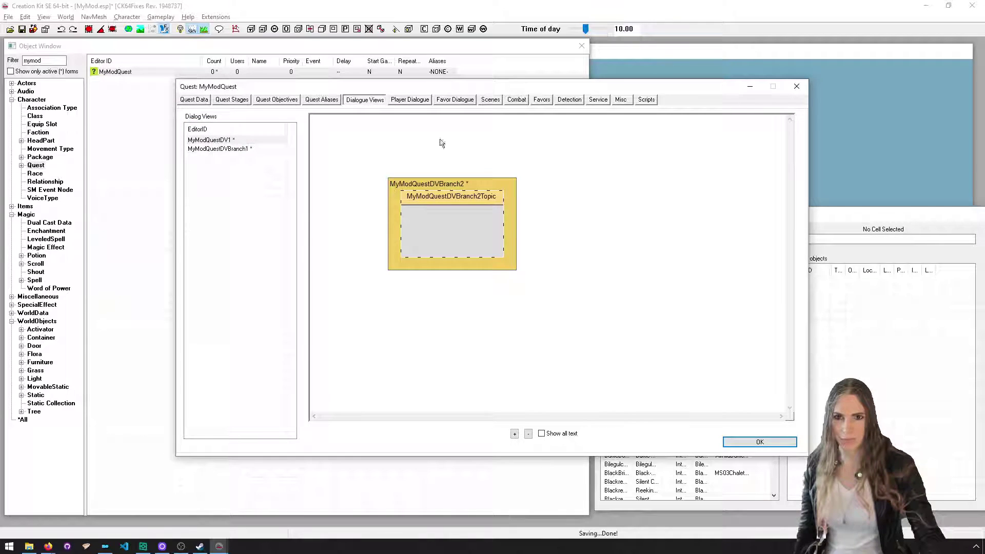
Set the MyModQuestDVBranch2 topic's text to "dfdsfds" and add a response with the text "sfsdfdsfsd"
double_click(461, 193)
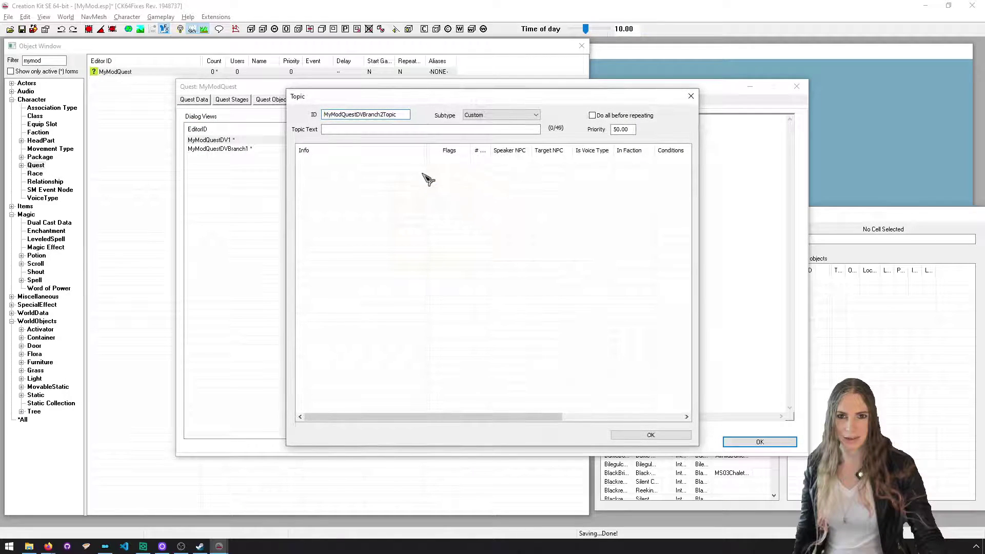
click(381, 129)
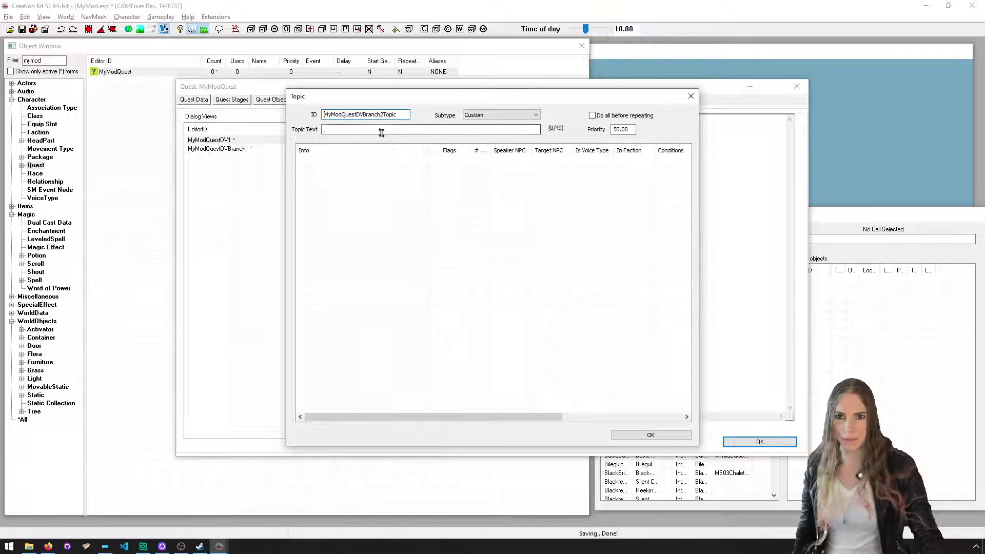
text(dfdsfds)
right_click(395, 193)
click(408, 196)
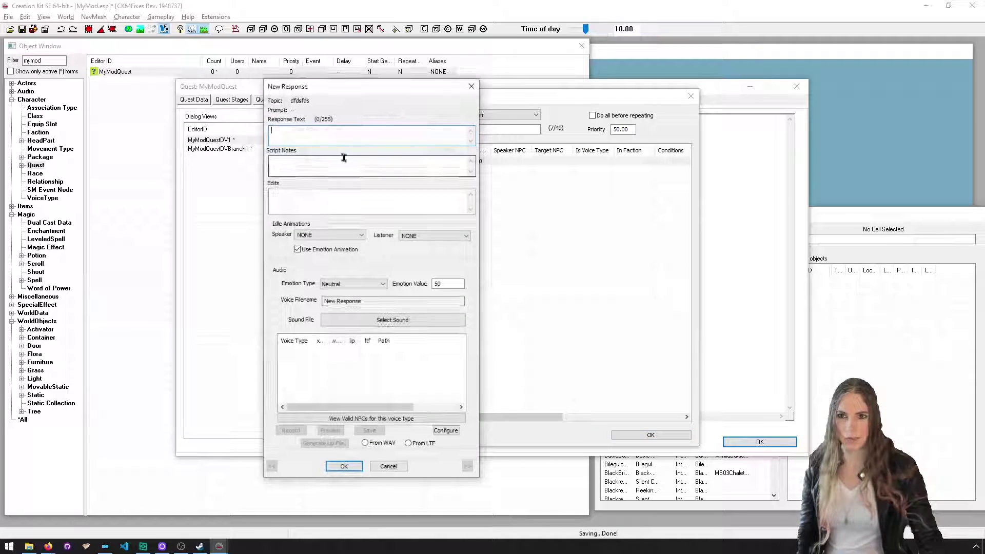
text(sfsdfdsfsd)
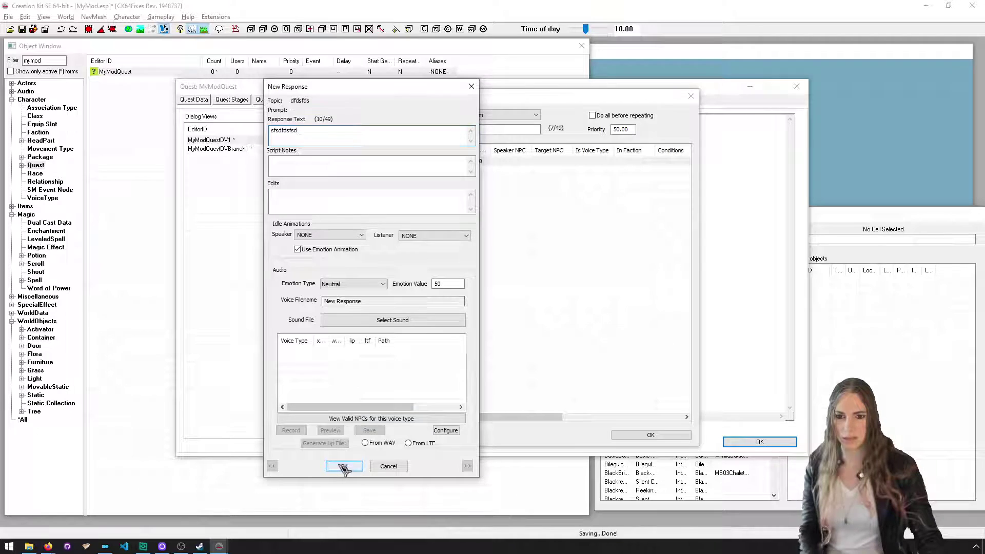
click(343, 466)
Record a voice clip for the "sfsdfdsfsd" response, save the audio and accept the response
double_click(323, 156)
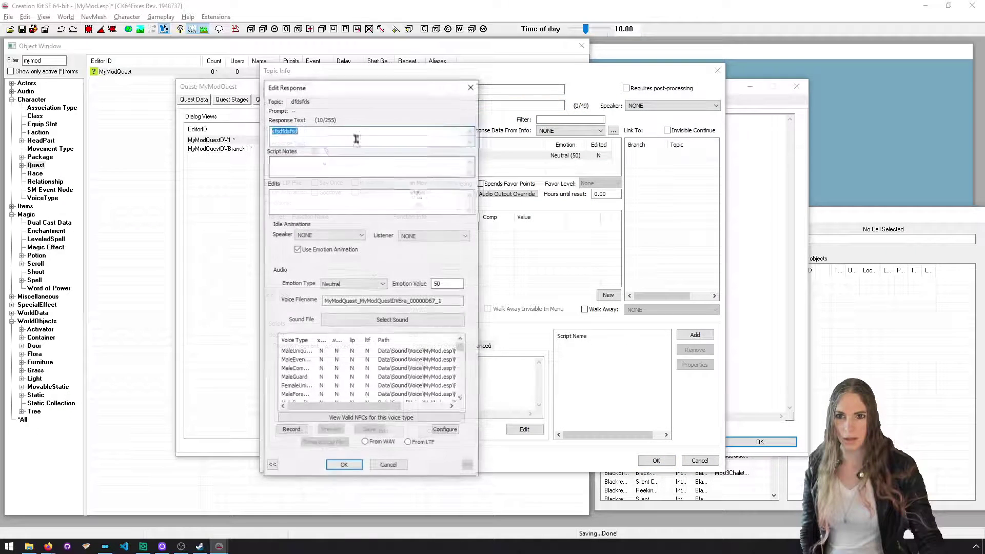
click(304, 430)
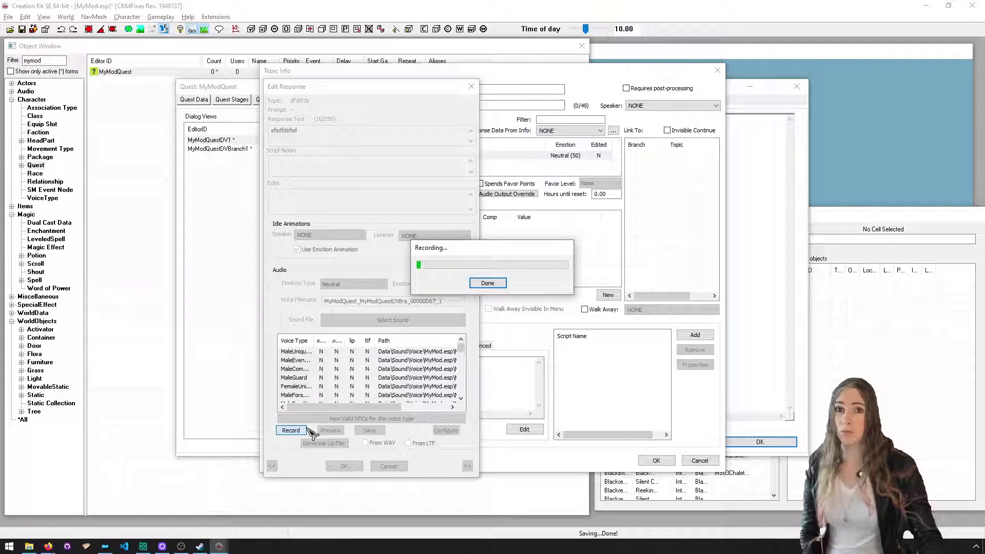
click(487, 282)
click(371, 430)
click(341, 466)
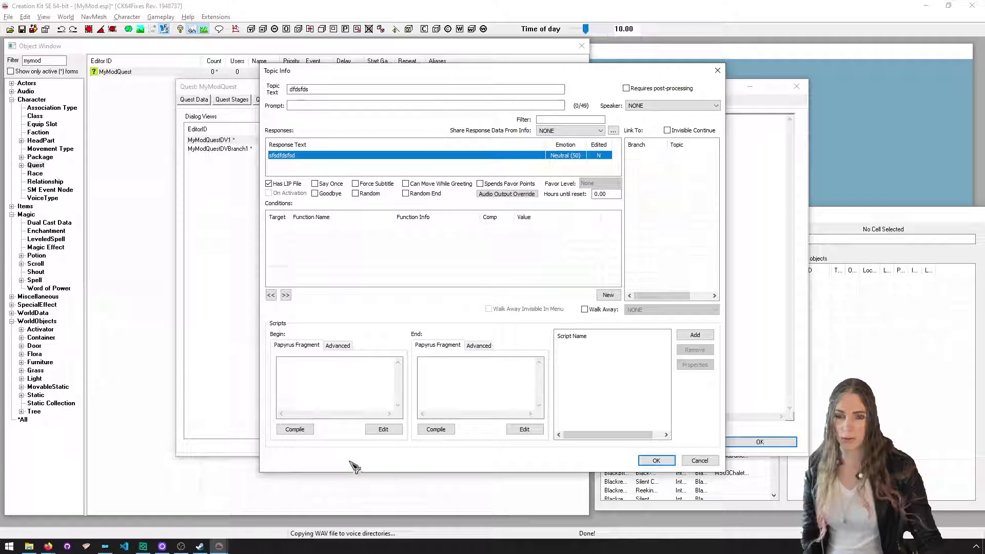
Accept the topic info, the topic and the quest, and save the plugin
click(652, 460)
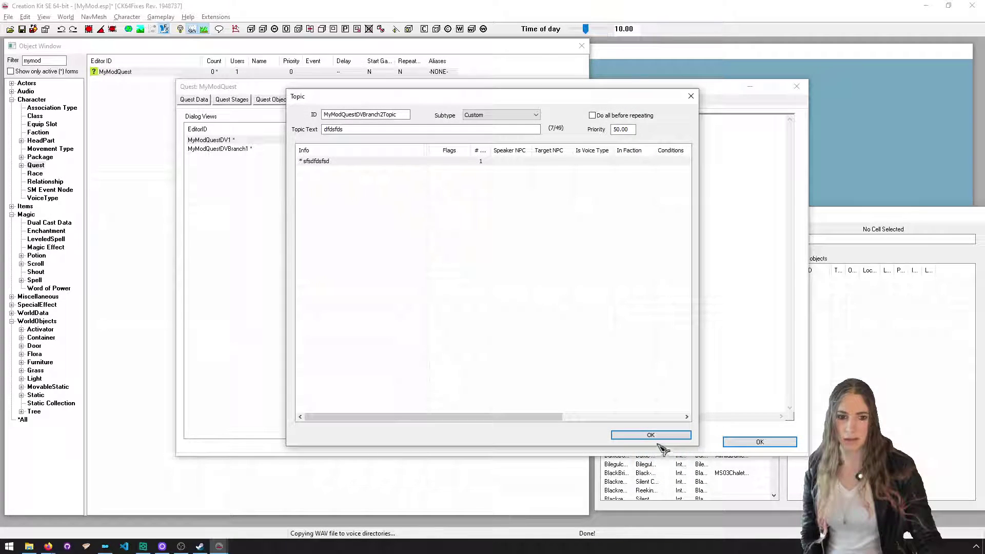
click(660, 440)
click(754, 442)
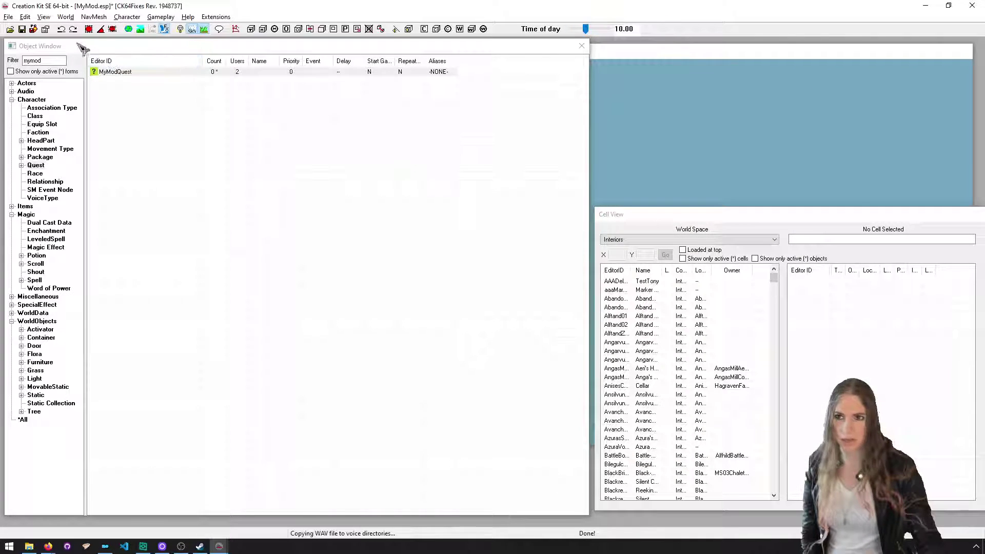
click(21, 29)
Examine the DialogueViews folder in the MyMod mod folder in File Explorer and return to MyMod
click(29, 546)
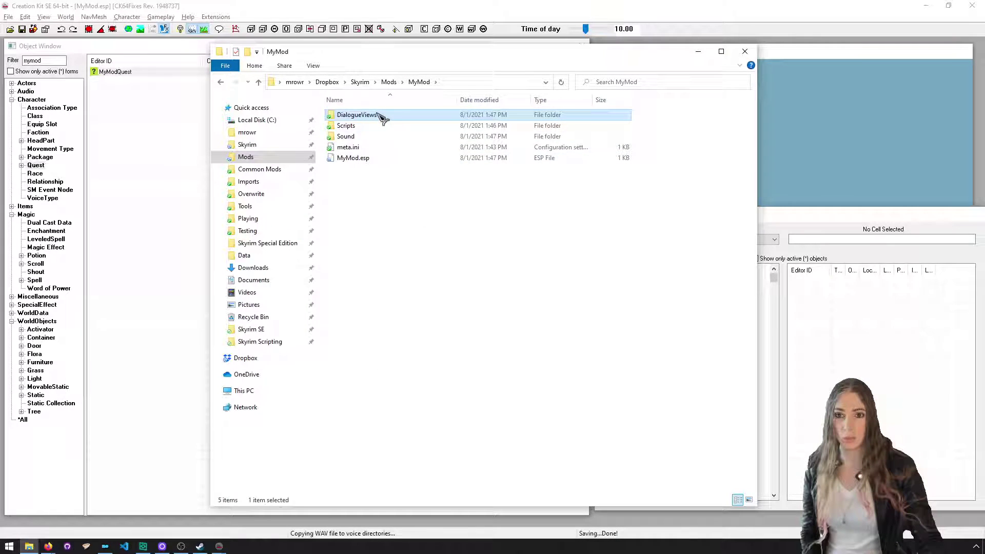
double_click(379, 115)
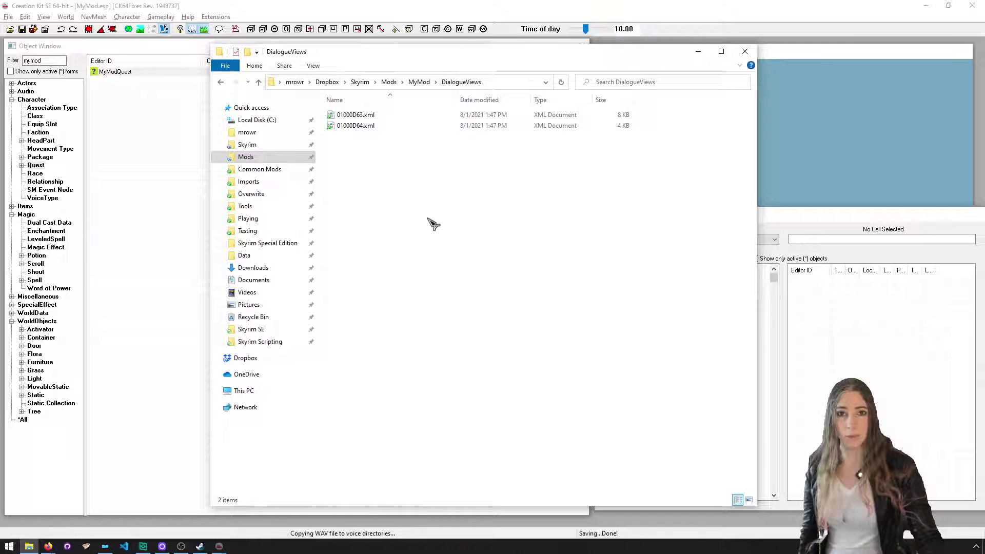
click(419, 83)
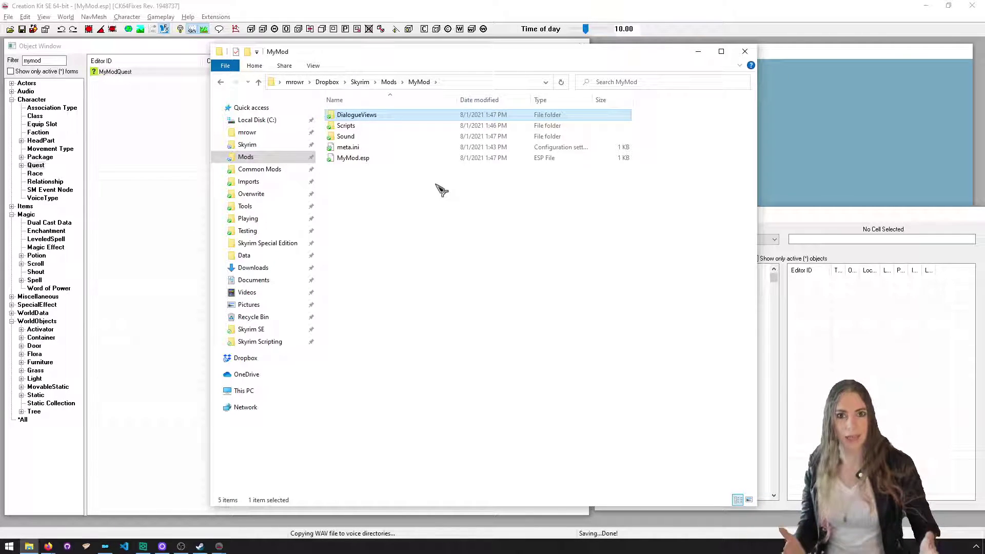
double_click(474, 116)
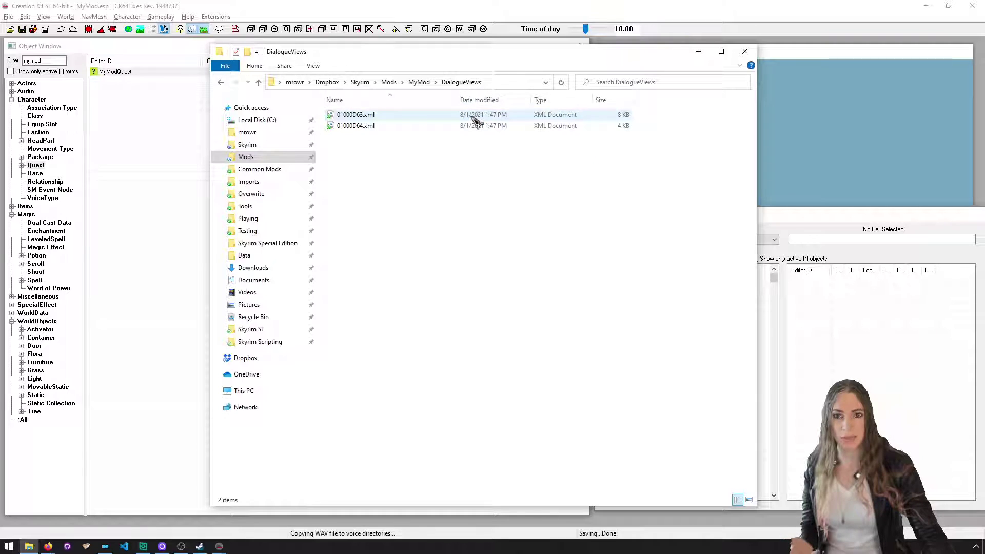
click(419, 82)
Examine the Voice folder inside MyMod's Sound folder and its Processing subfolder, widening the Name column to read the full file name
double_click(408, 136)
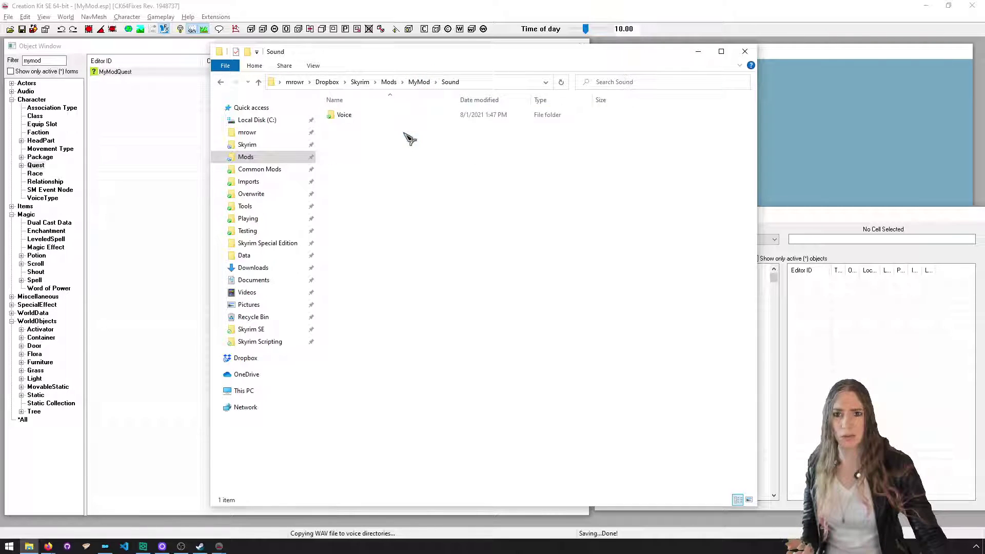
double_click(374, 116)
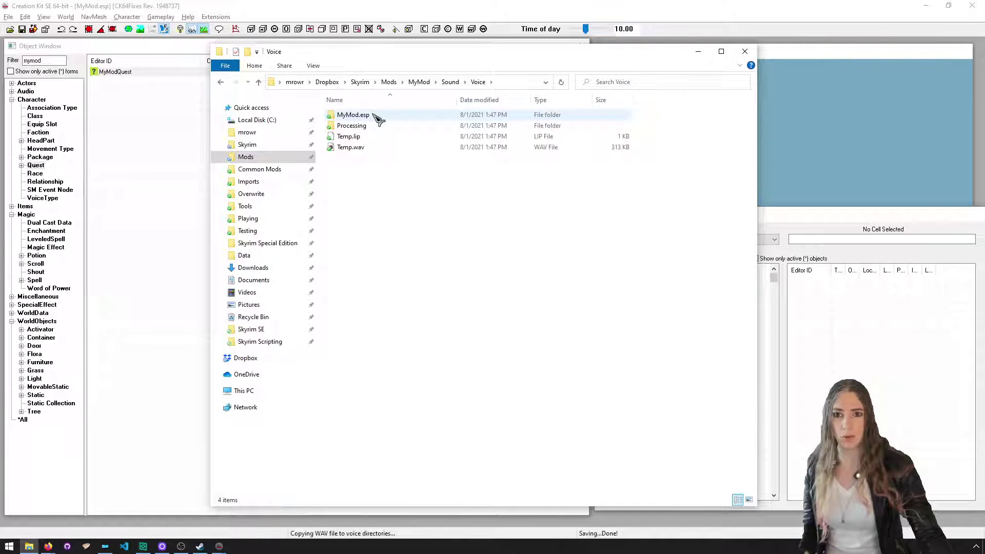
drag(362, 148, 386, 215)
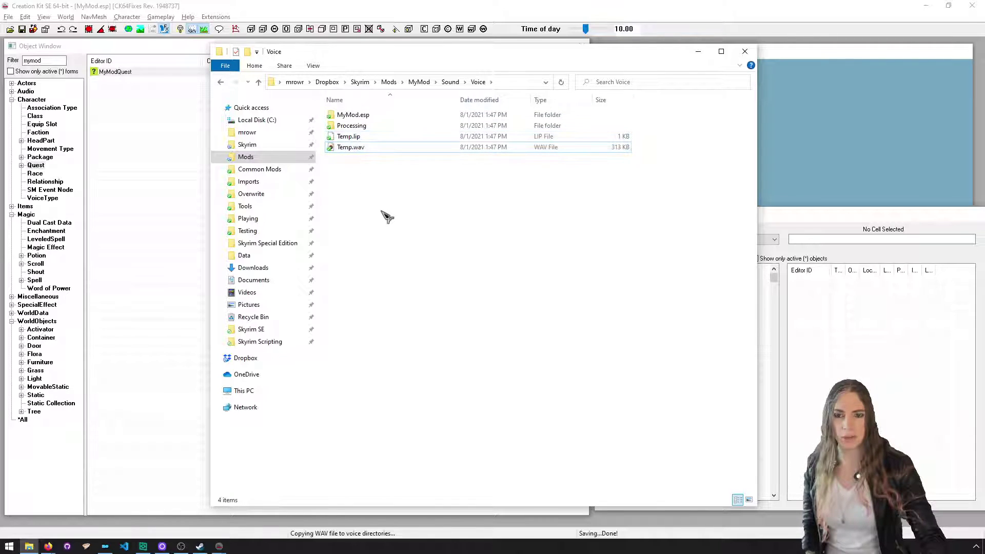
double_click(384, 125)
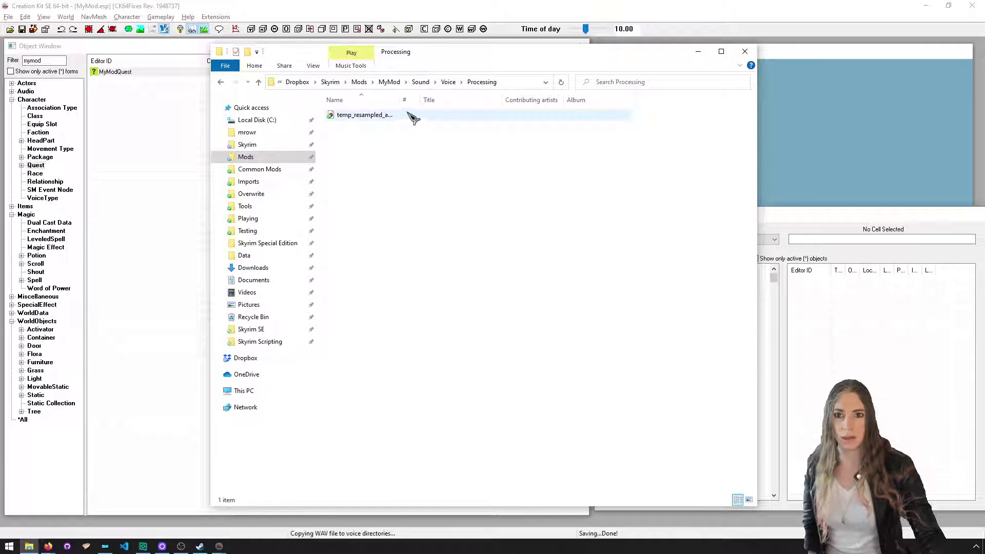
drag(399, 99, 447, 99)
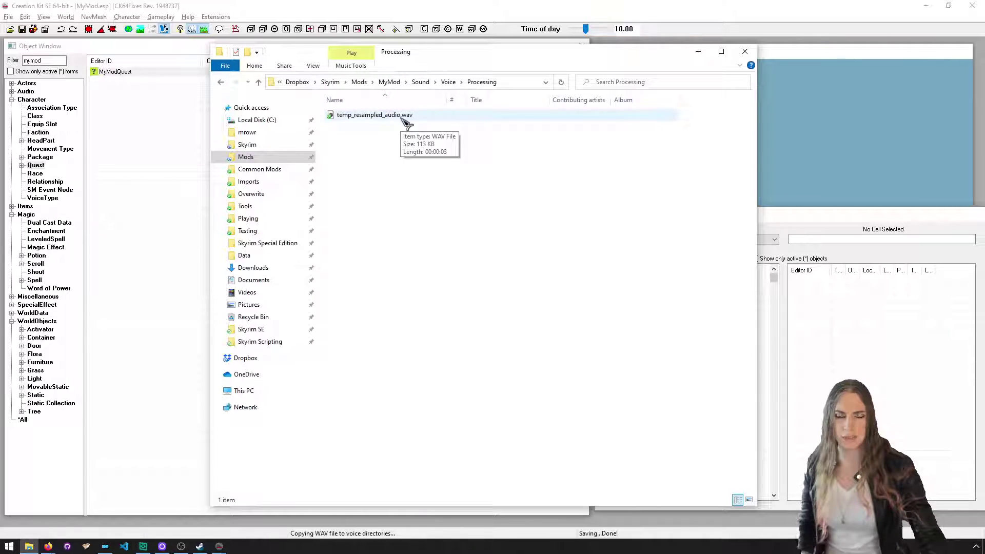
Play temp_resampled_audio.wav to check the recording, and close the player and File Explorer
double_click(403, 117)
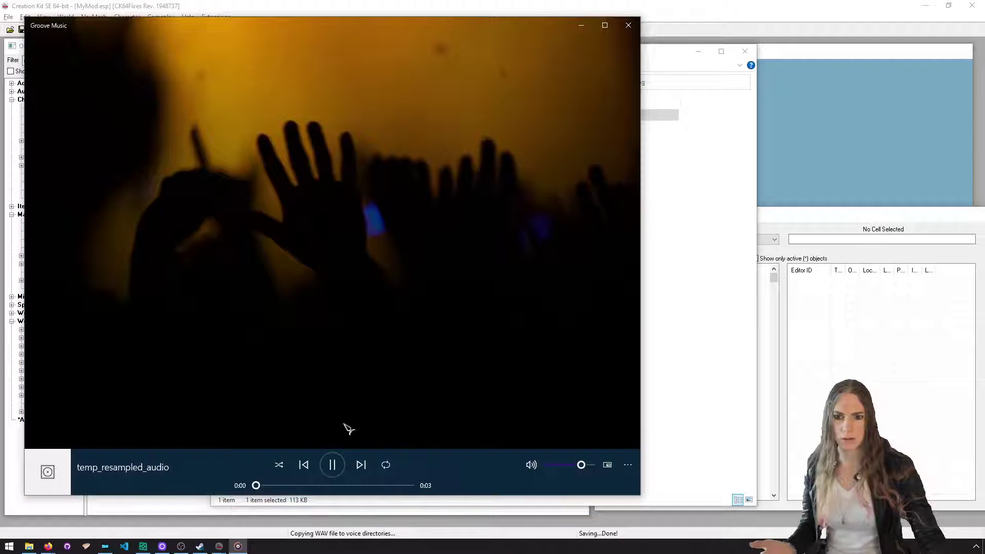
click(635, 28)
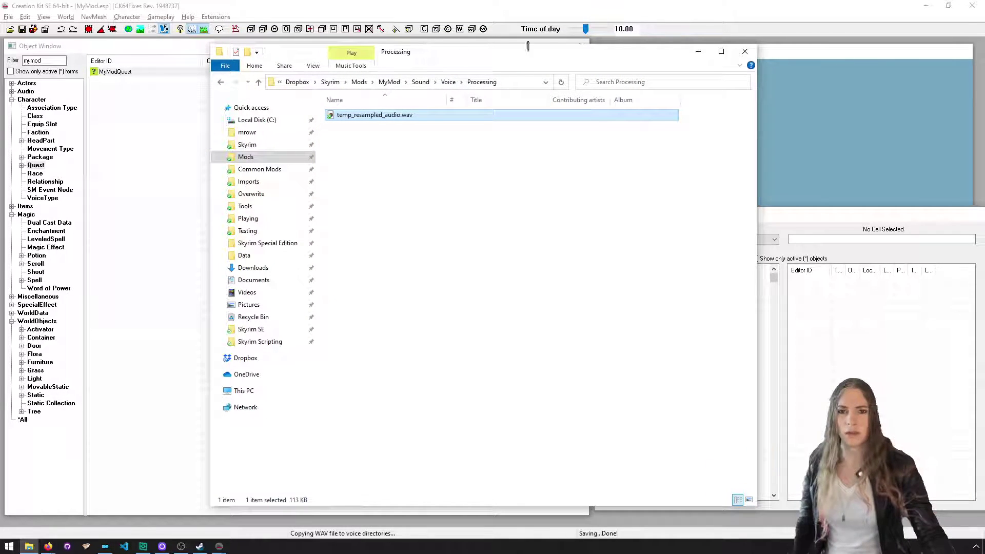
click(745, 51)
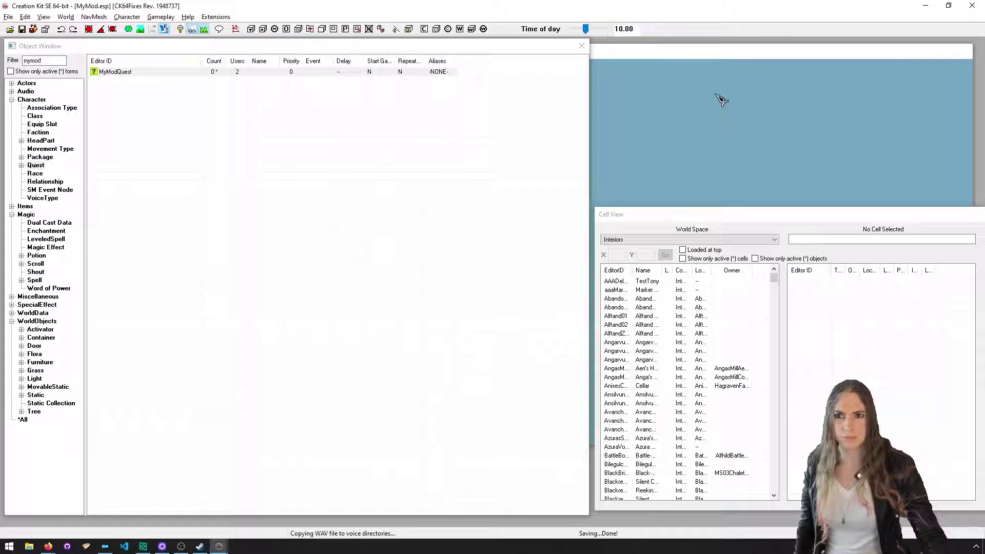
Close the Creation Kit and remove the MyMod mod in Mod Organizer, confirming the removal
click(972, 6)
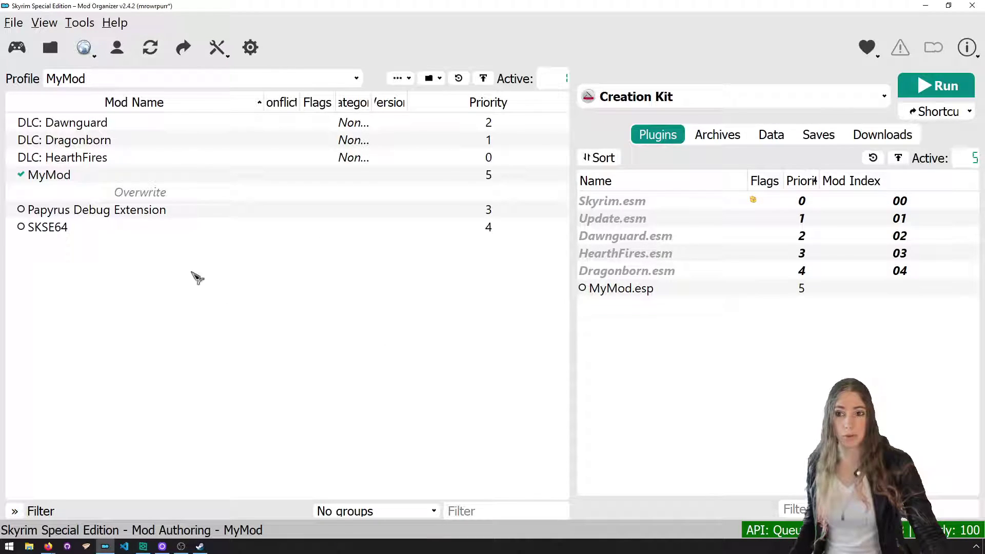
right_click(182, 180)
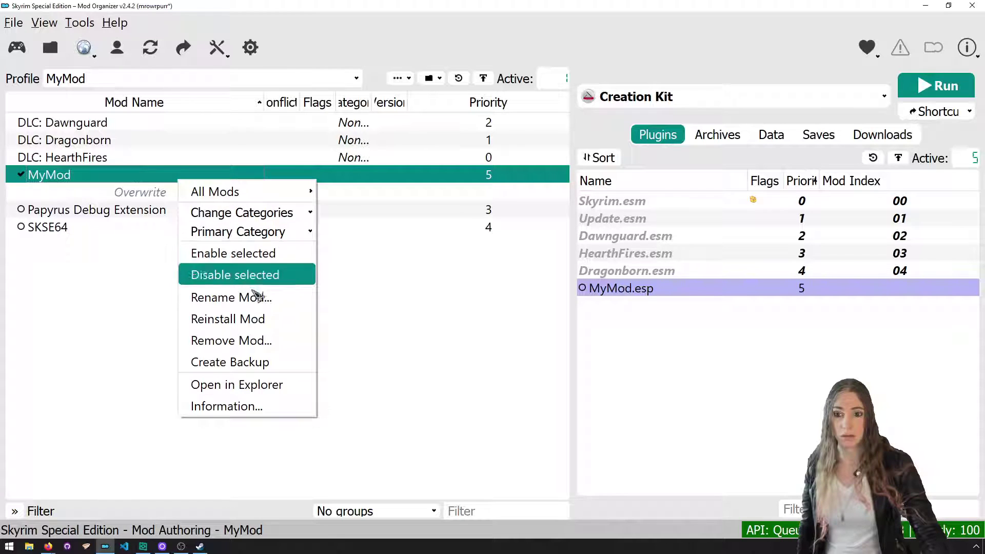
click(259, 339)
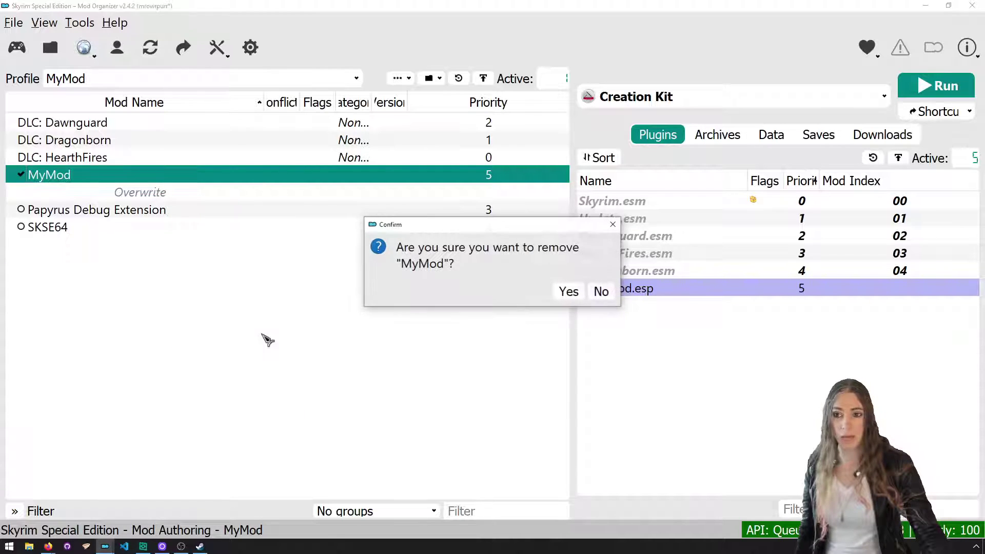
click(568, 291)
Check the Mods folder in File Explorer for any remaining MyMod folder
click(29, 545)
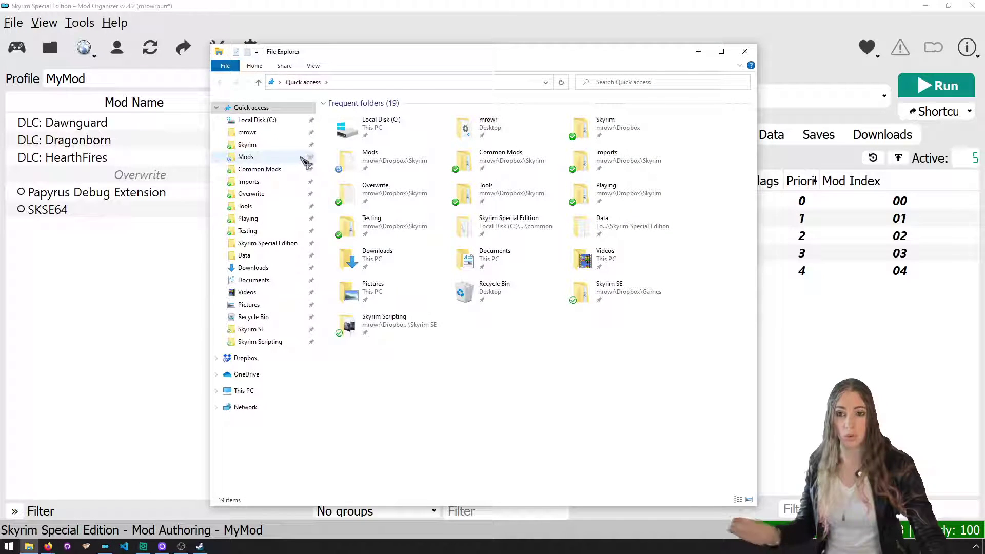
click(306, 159)
drag(334, 163, 331, 118)
click(397, 252)
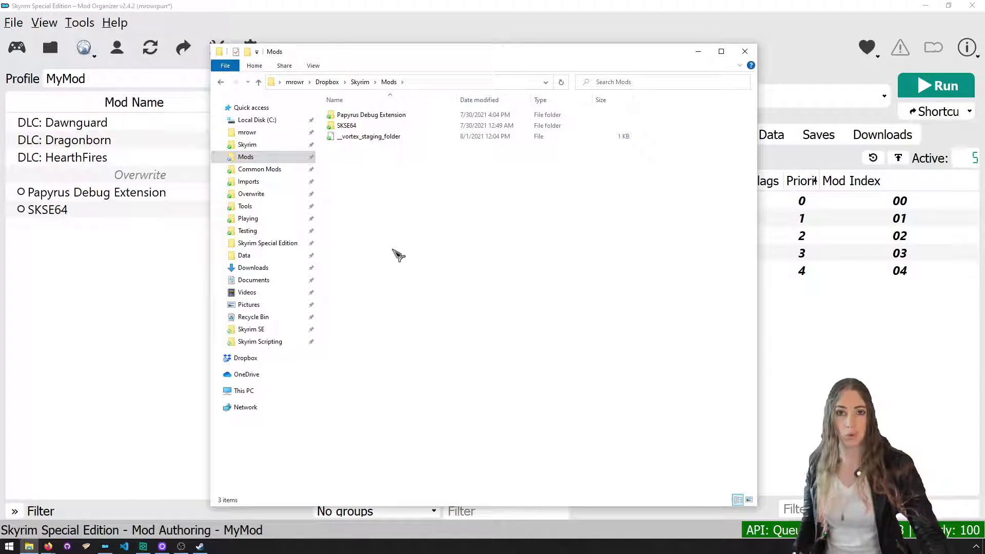